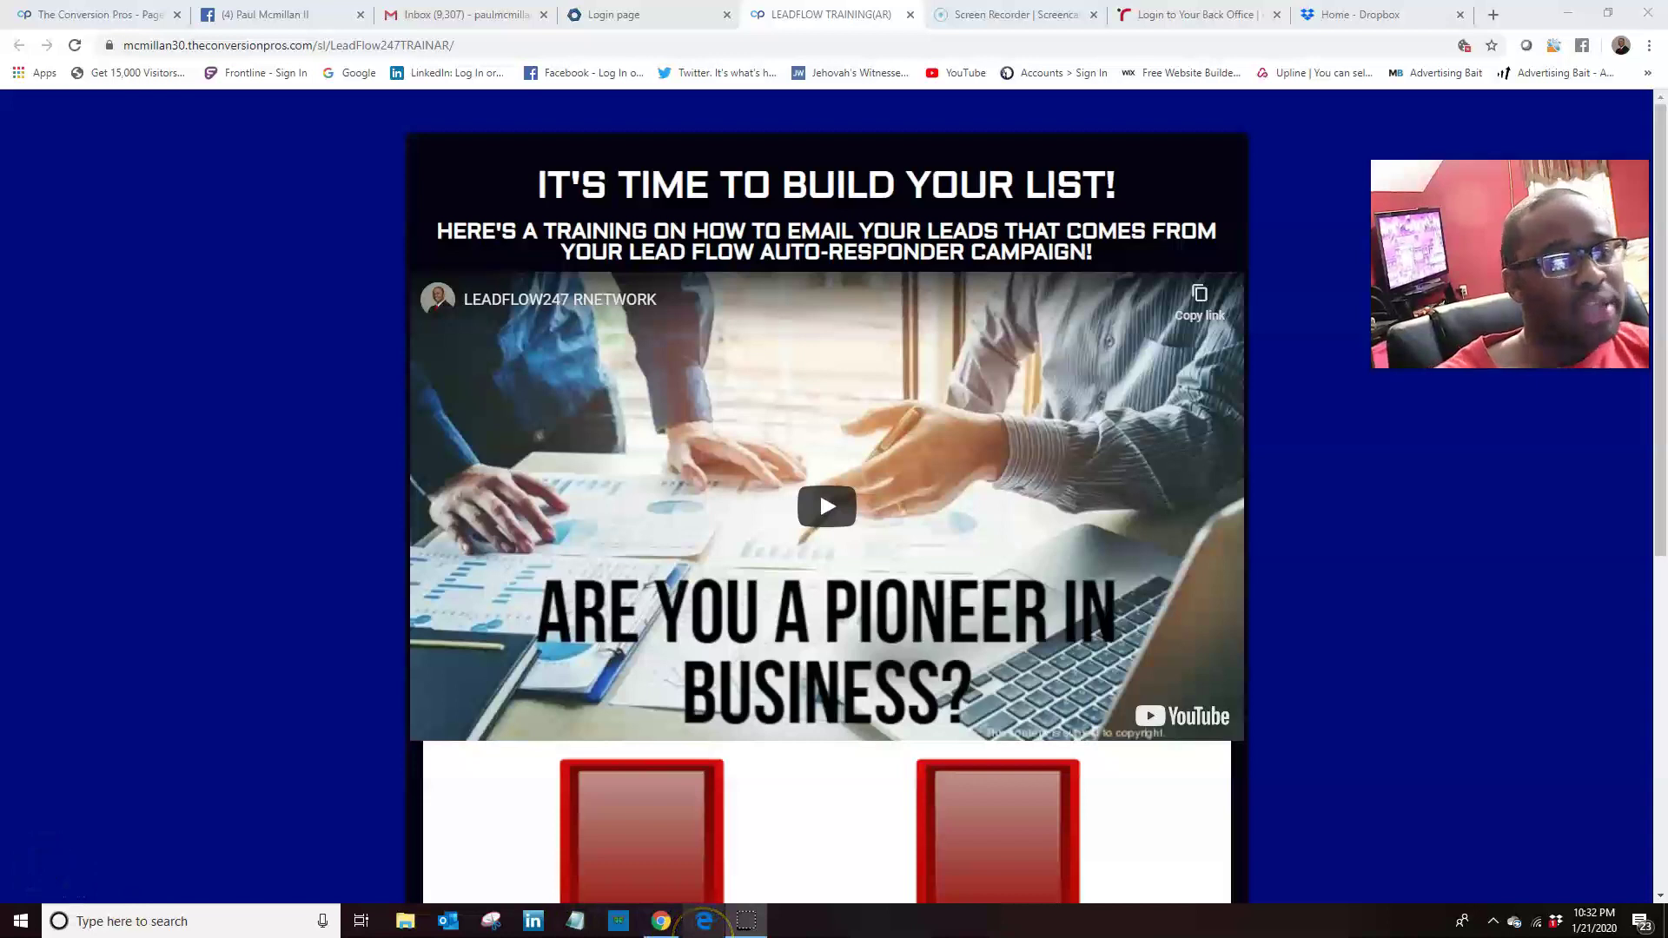
Open the forwarded 'Imagine getting LEADS 24/7' email in Gmail and read down to its P.S. link.
left_click(460, 15)
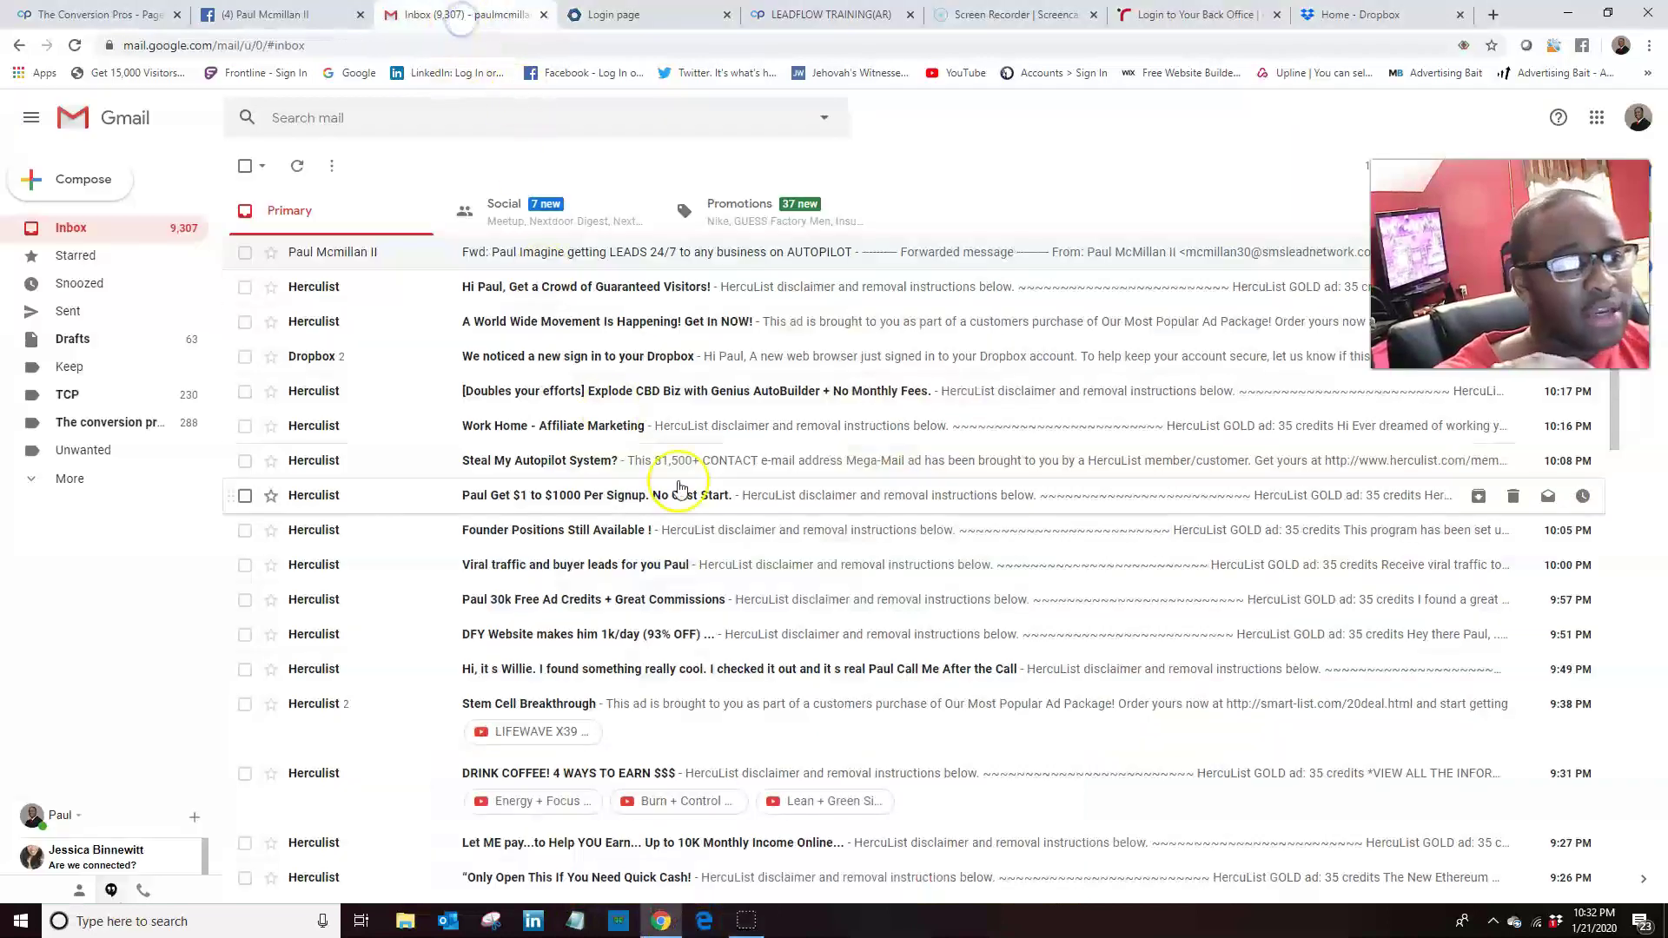
left_click(638, 266)
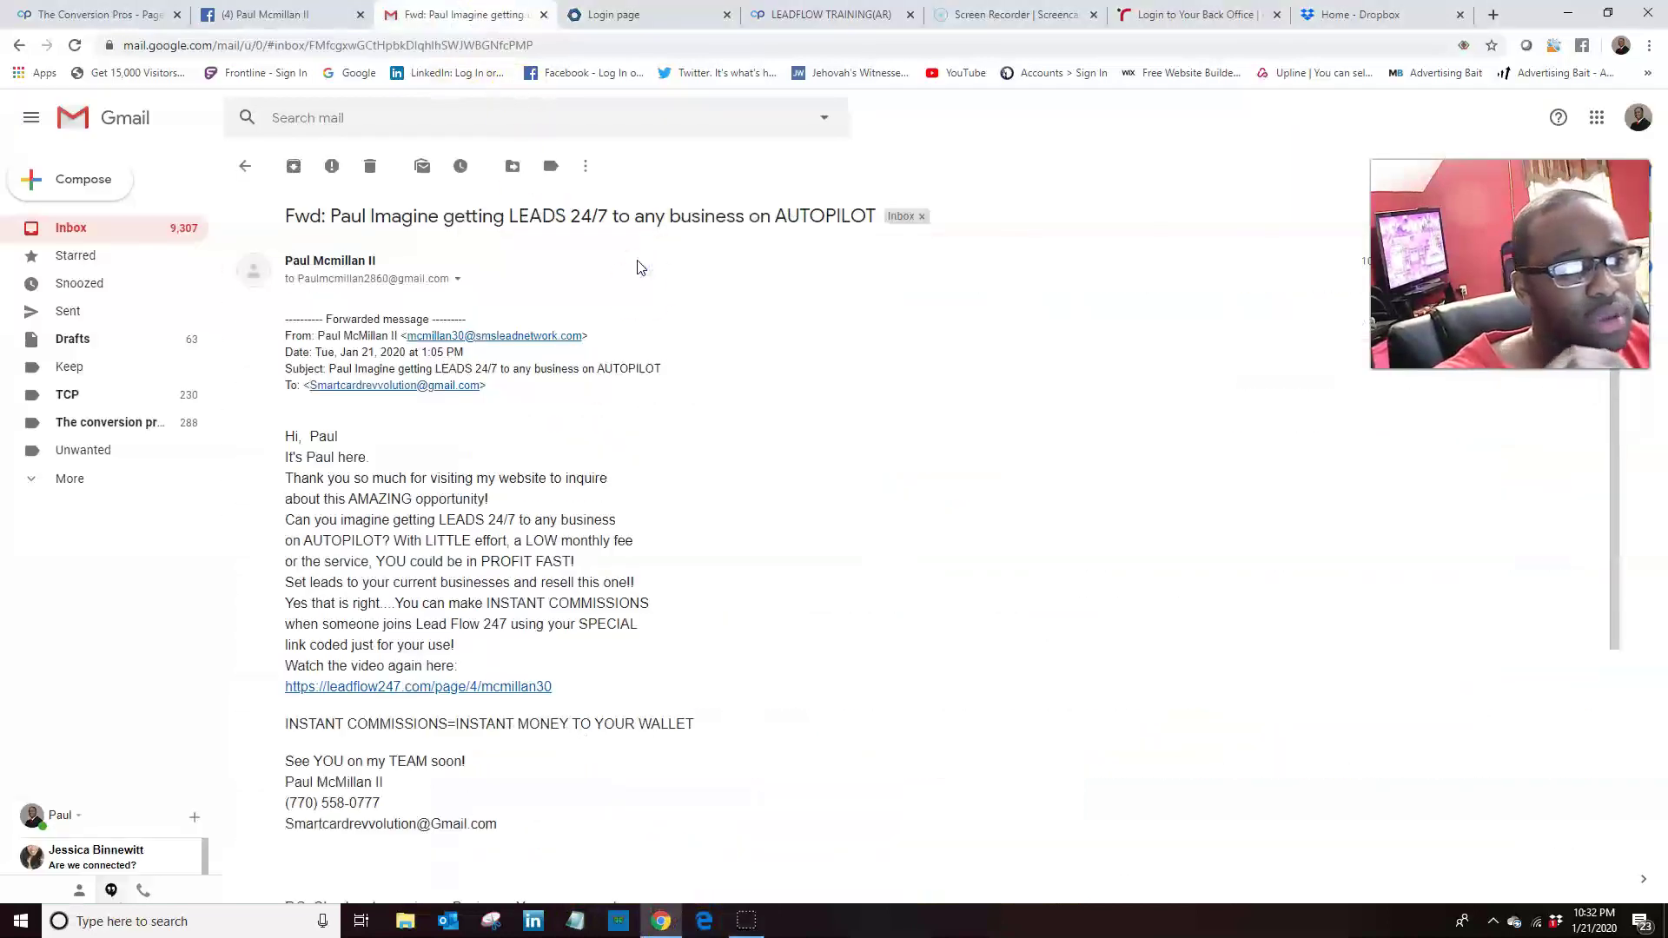
scroll(656, 401, "down", 2)
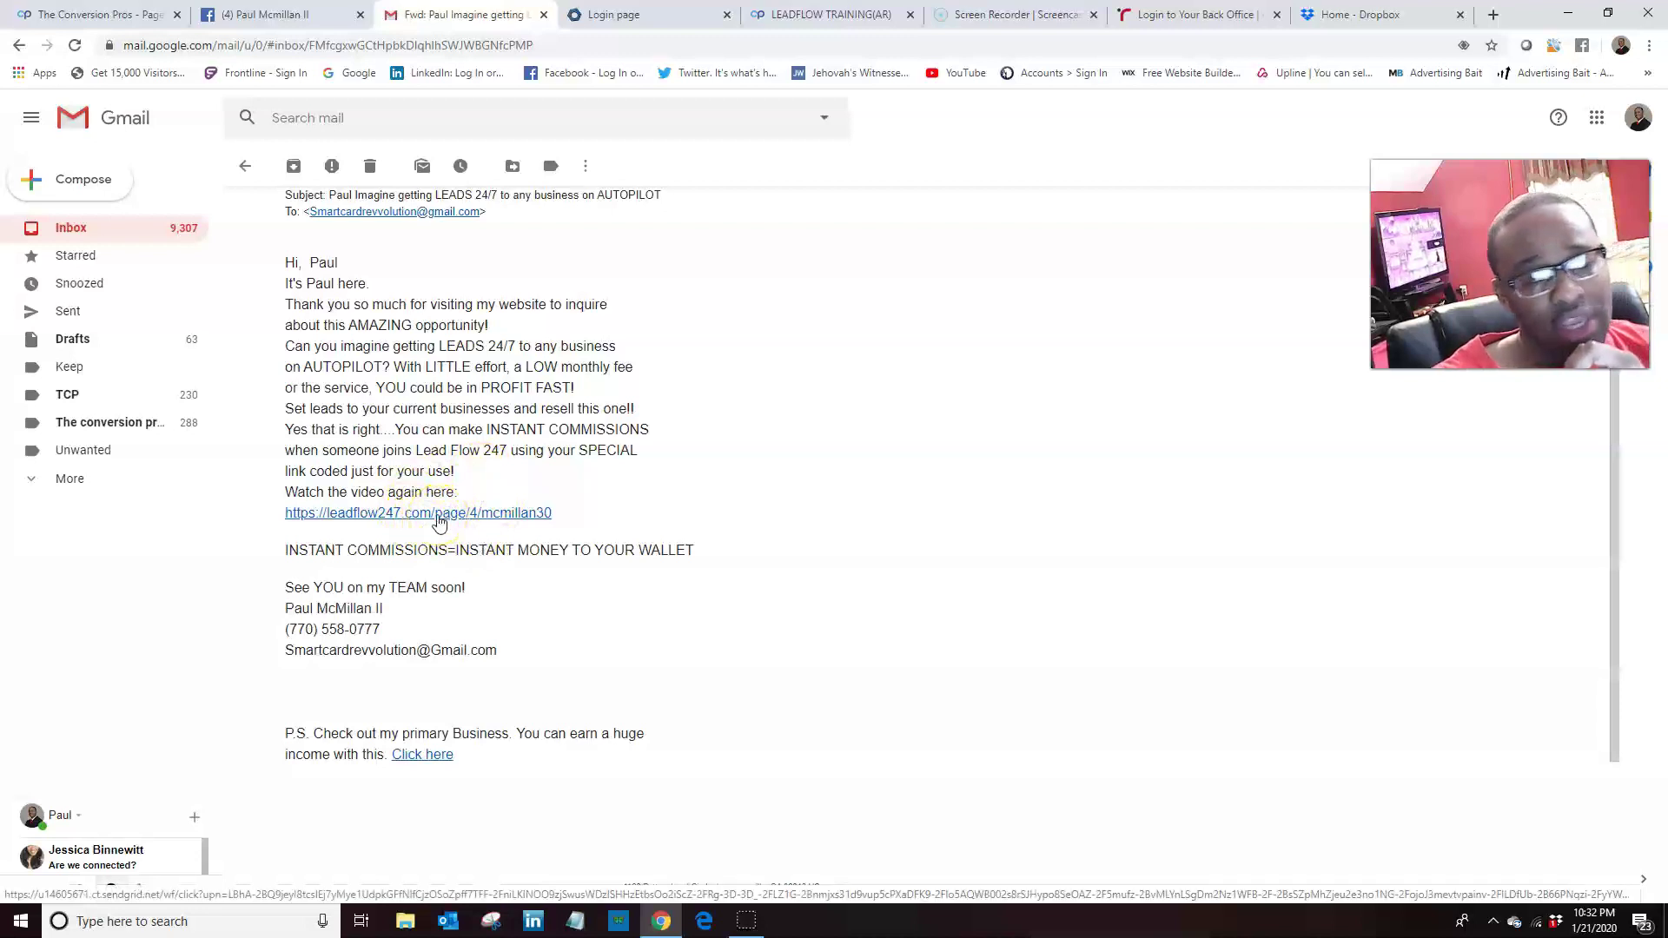
scroll(424, 654, "down", 2)
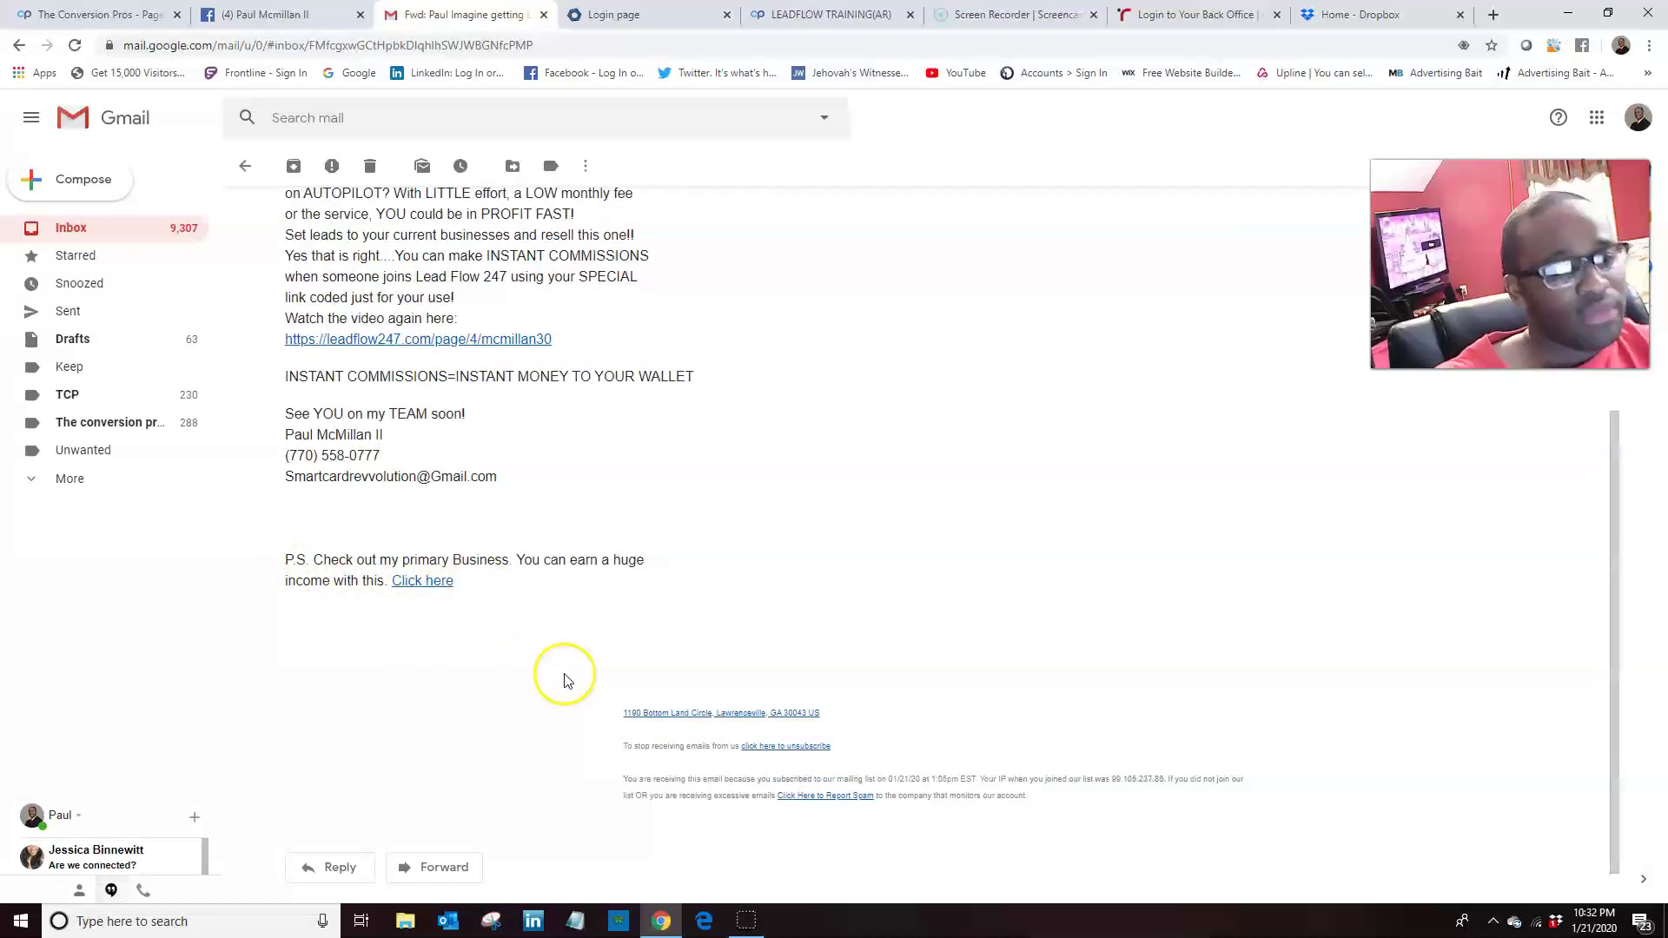
scroll(573, 495, "up", 2)
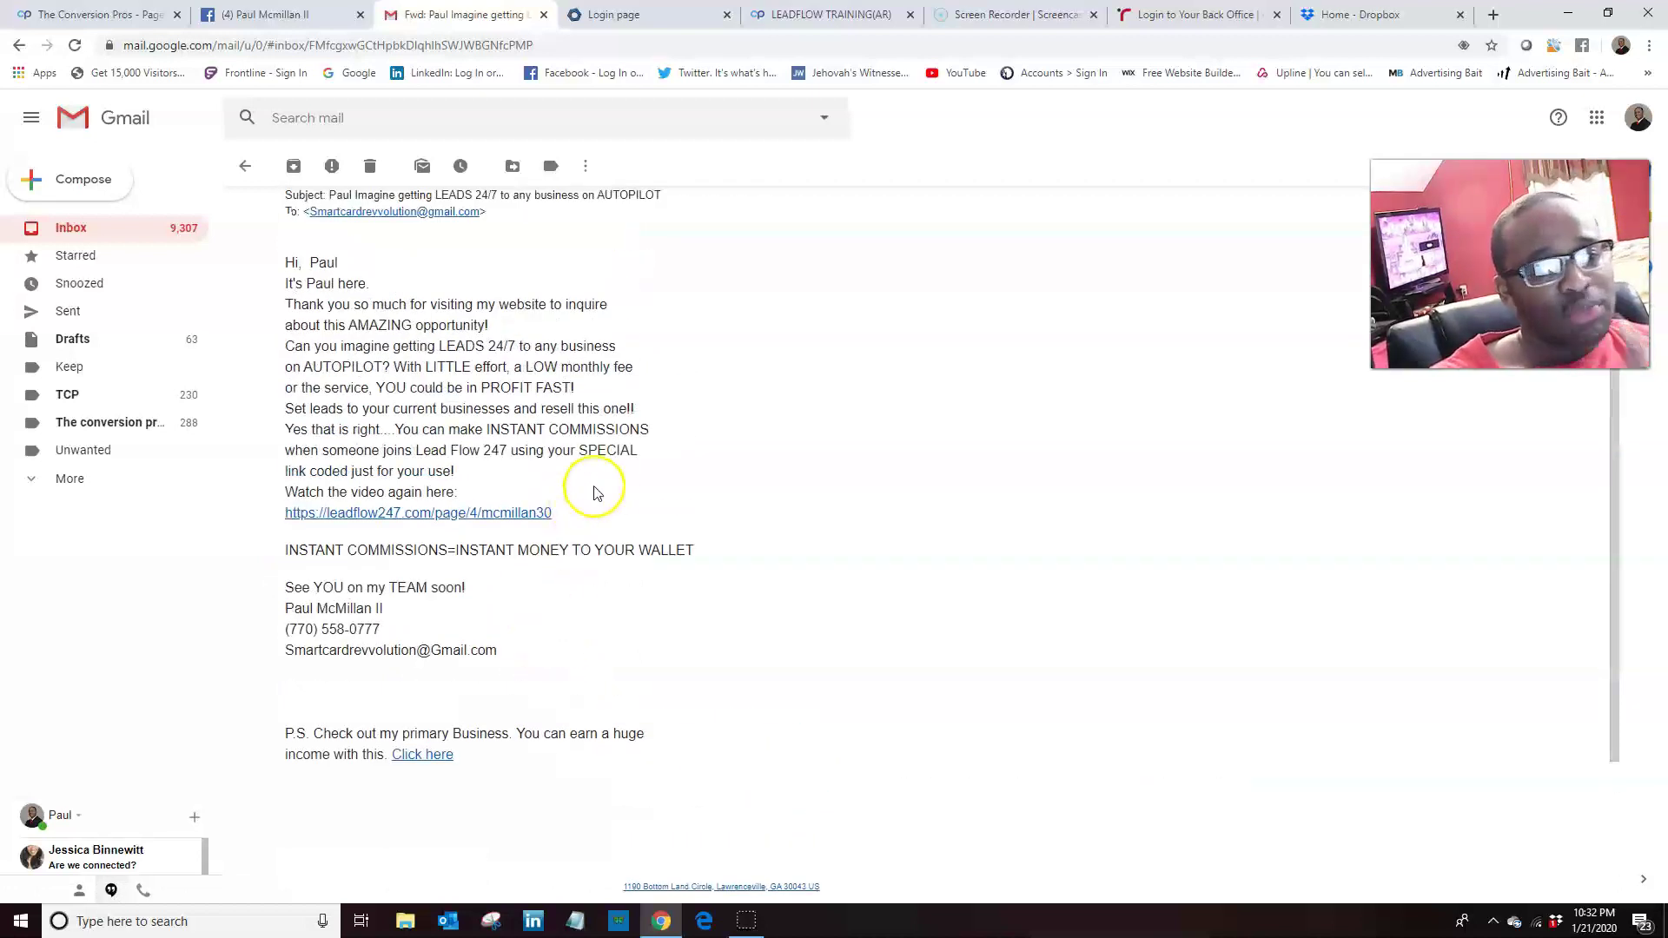
scroll(676, 433, "up", 1)
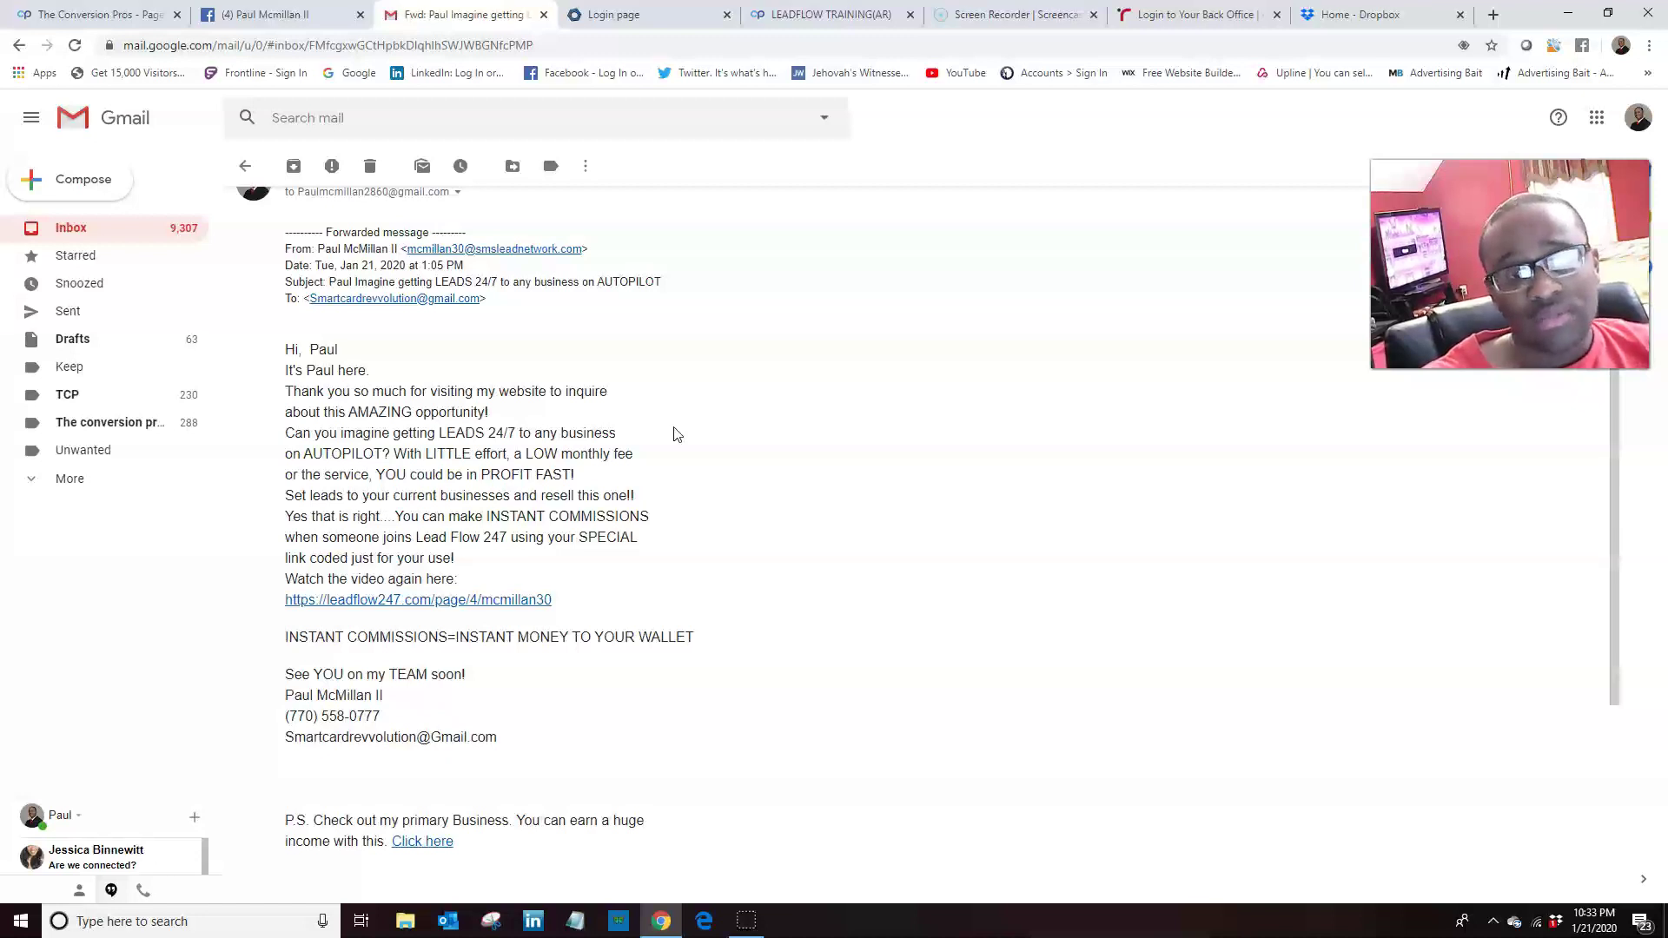
left_click(967, 686)
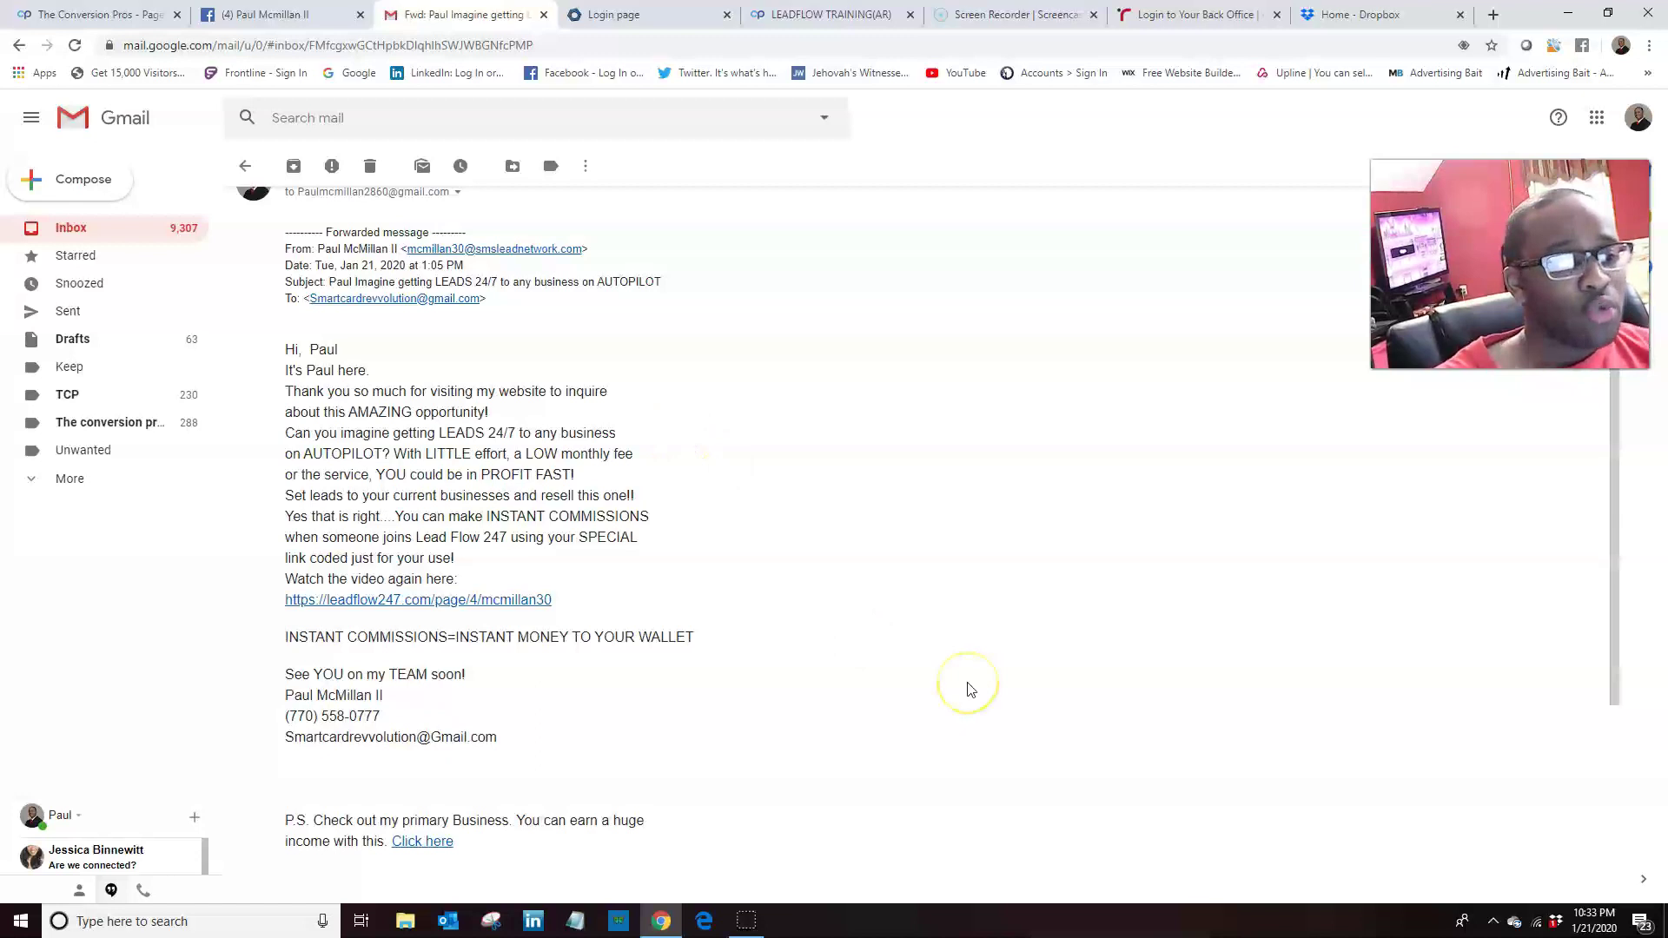
scroll(908, 652, "down", 3)
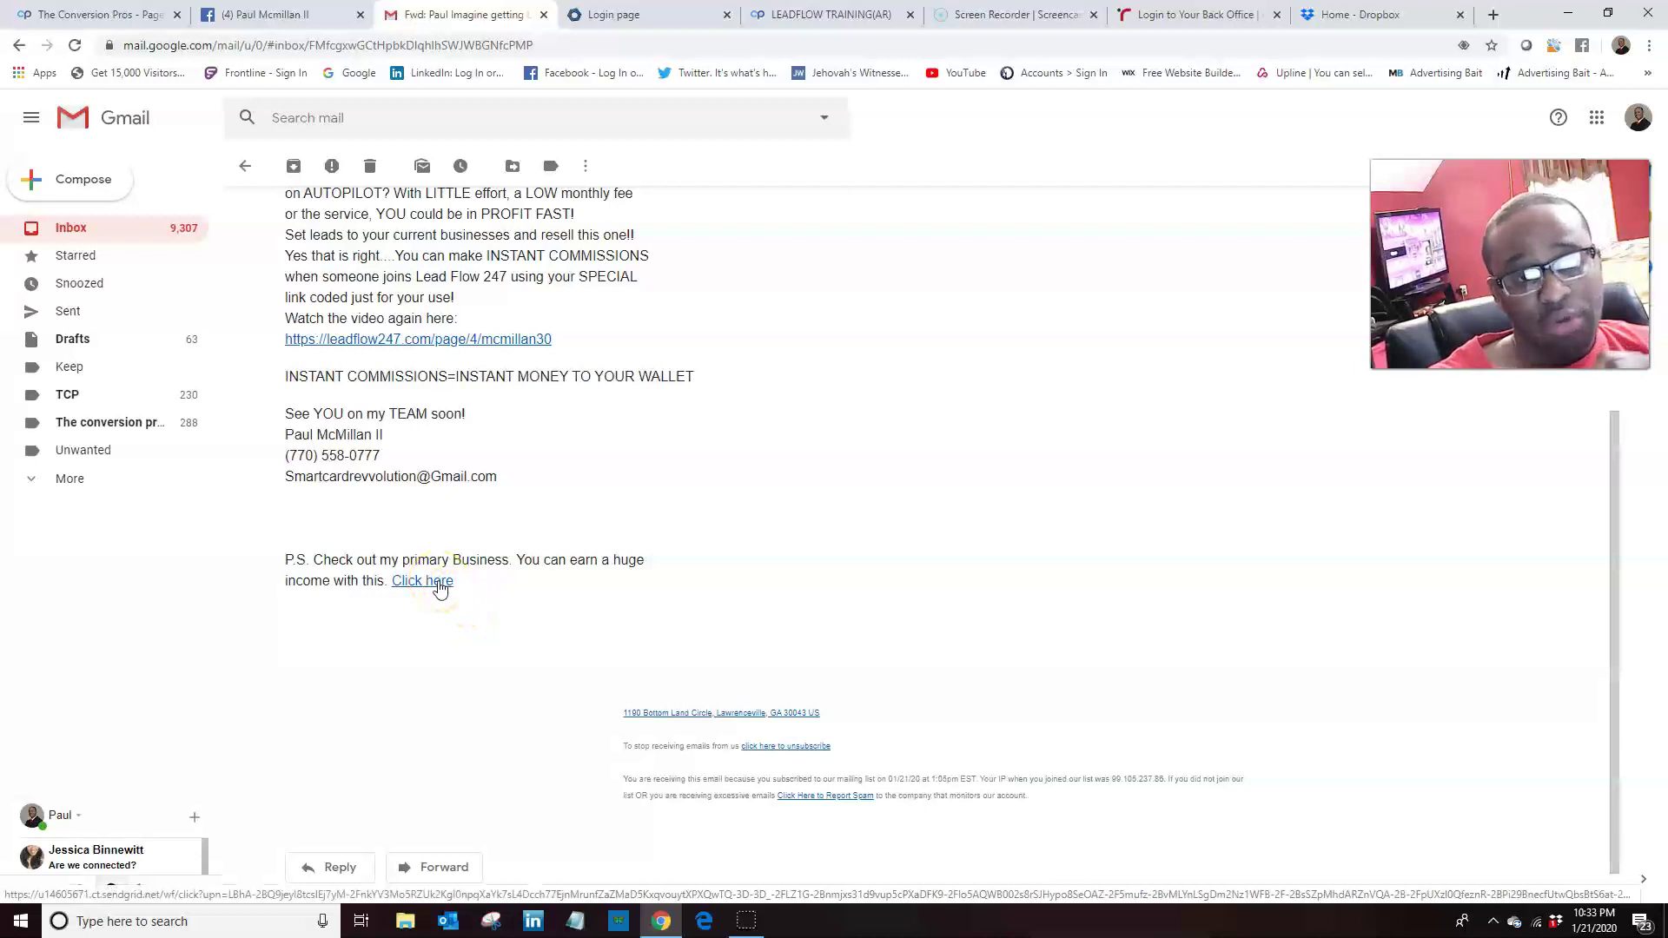
Preview the SmartCard Revolution page behind the P.S. link, then close it.
left_click(438, 582)
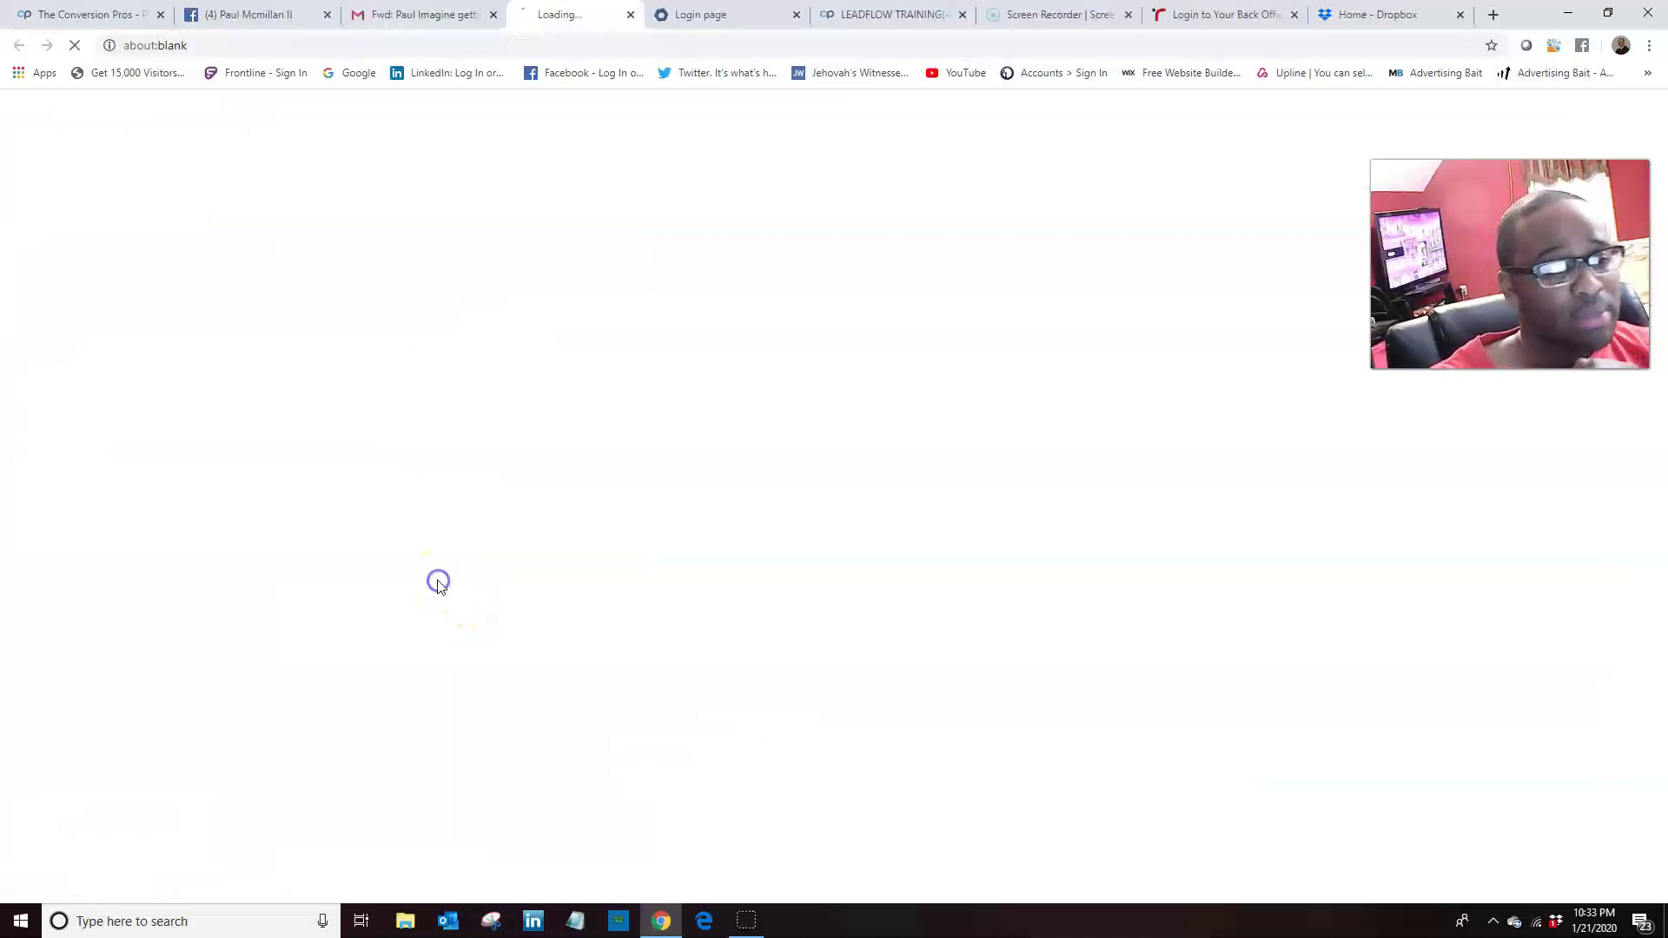
left_click(471, 650)
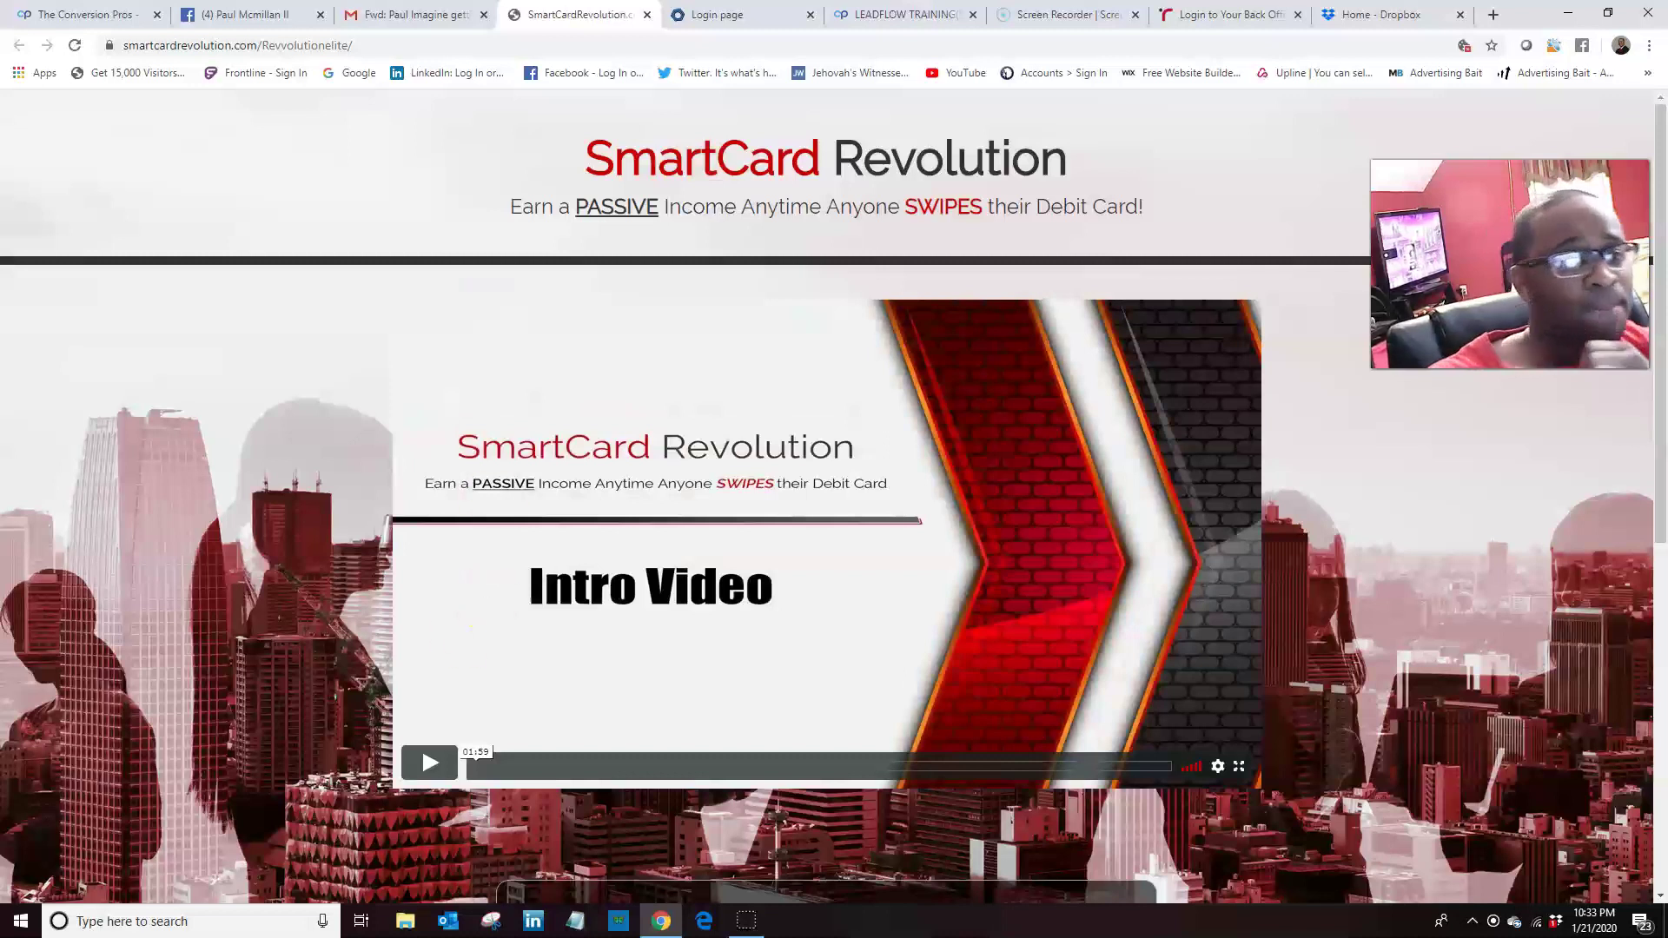
left_click(647, 14)
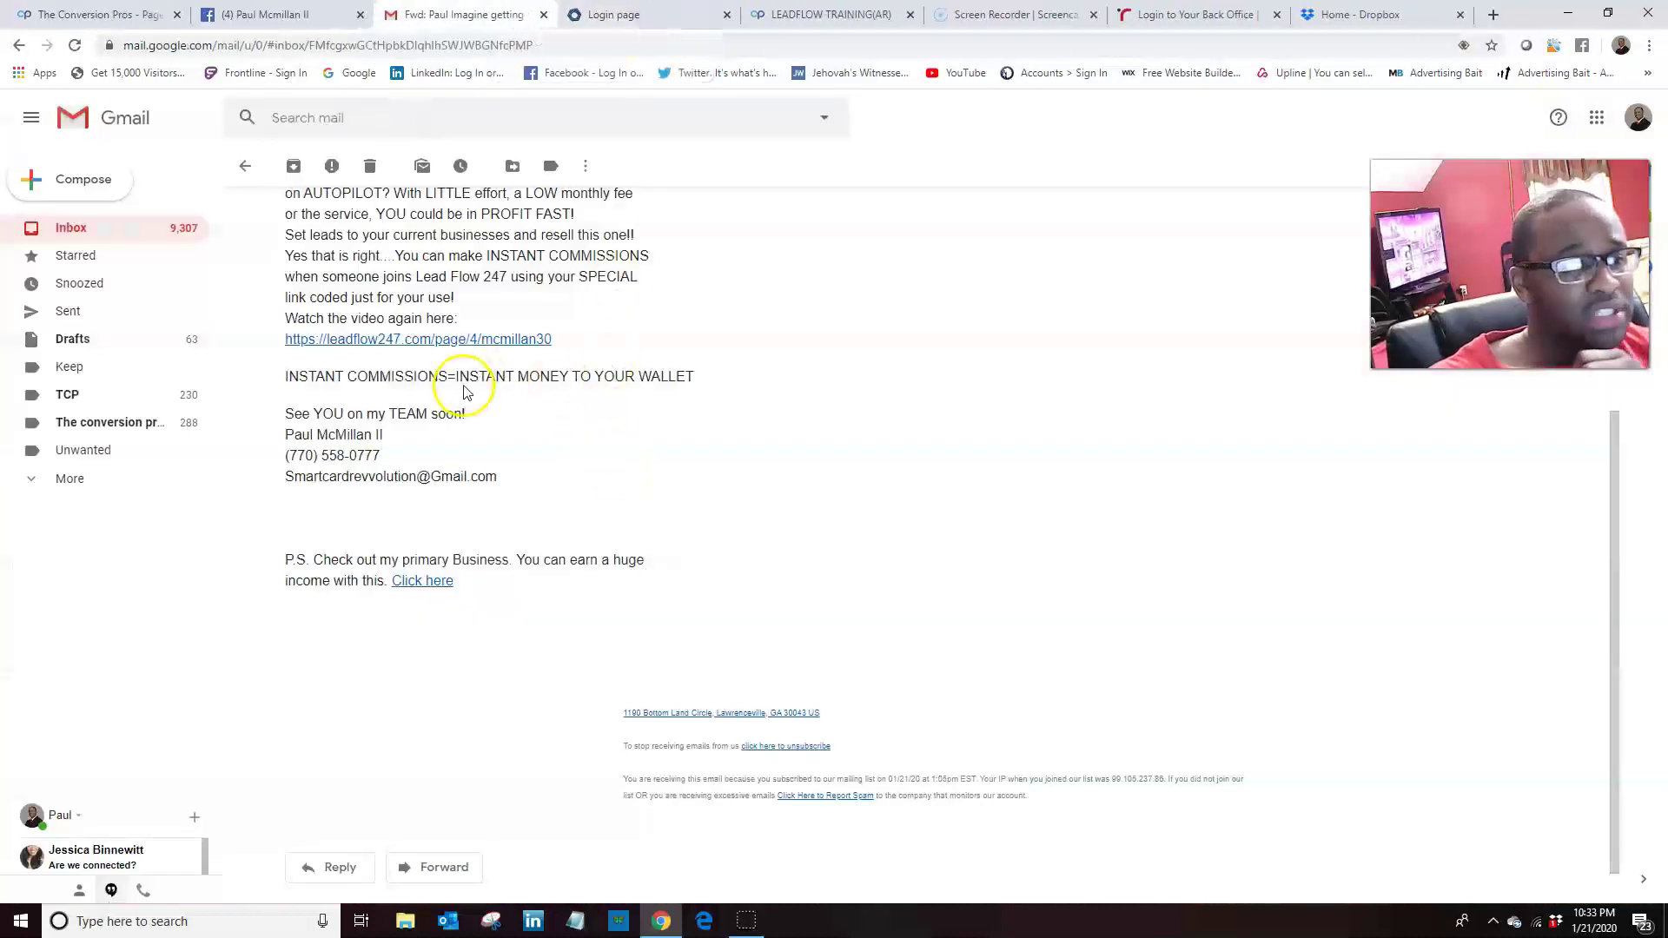
Preview the Lead Flow 247 video page from the email's link, then close it.
scroll(469, 382, "up", 1)
left_click(456, 426)
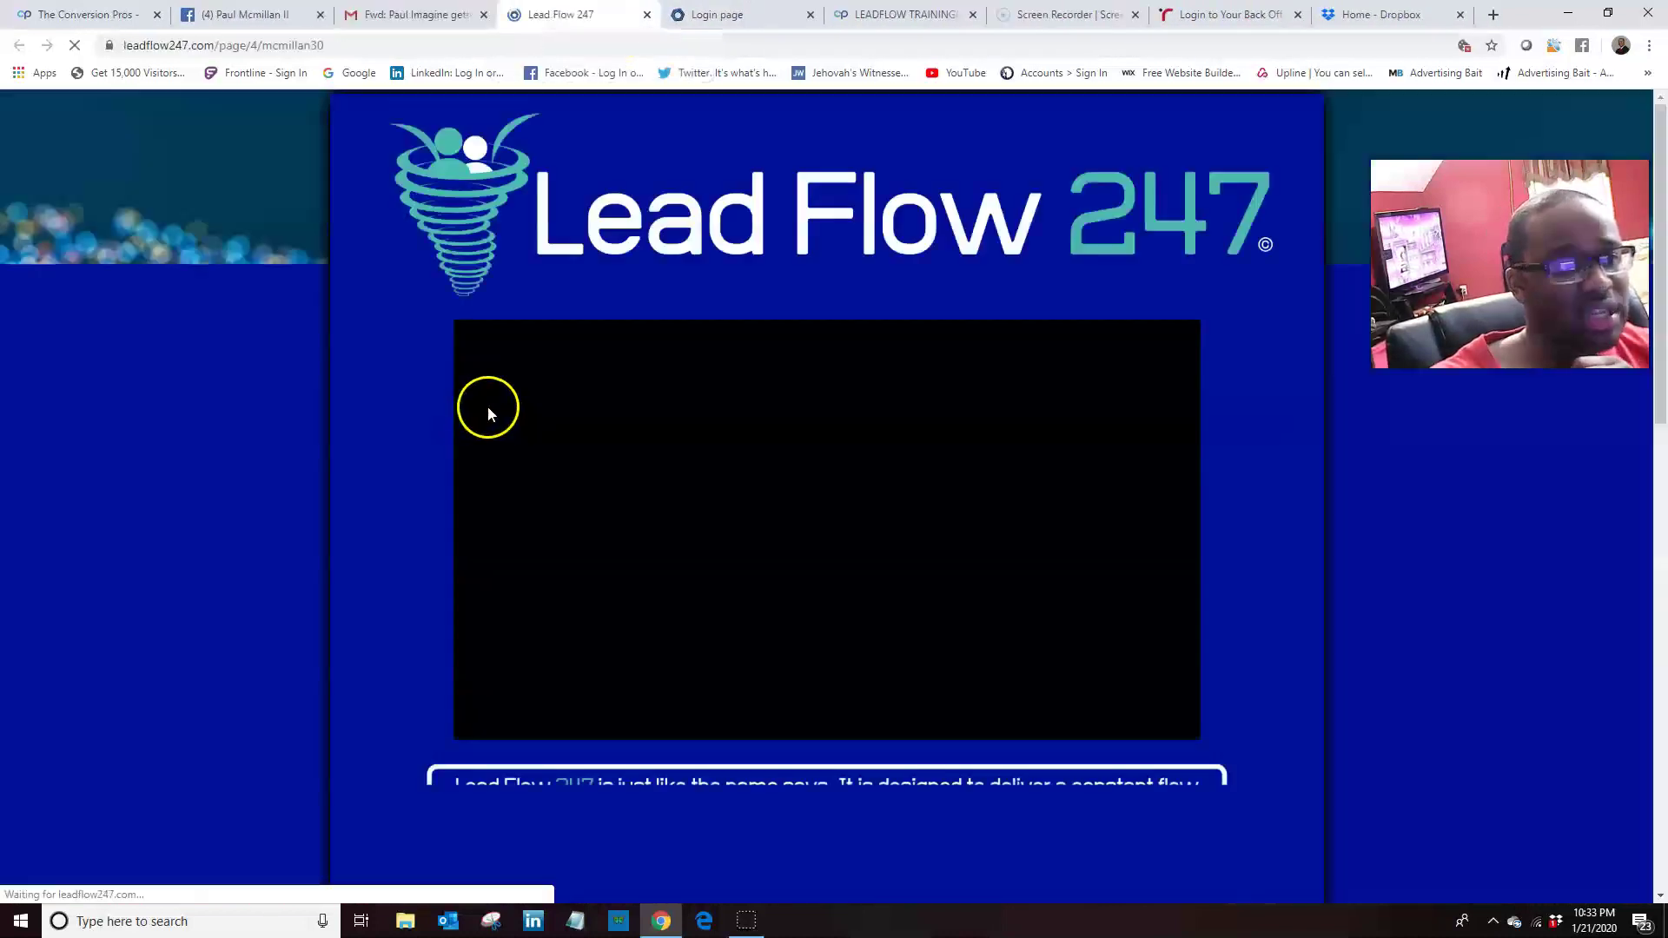
scroll(741, 527, "down", 1)
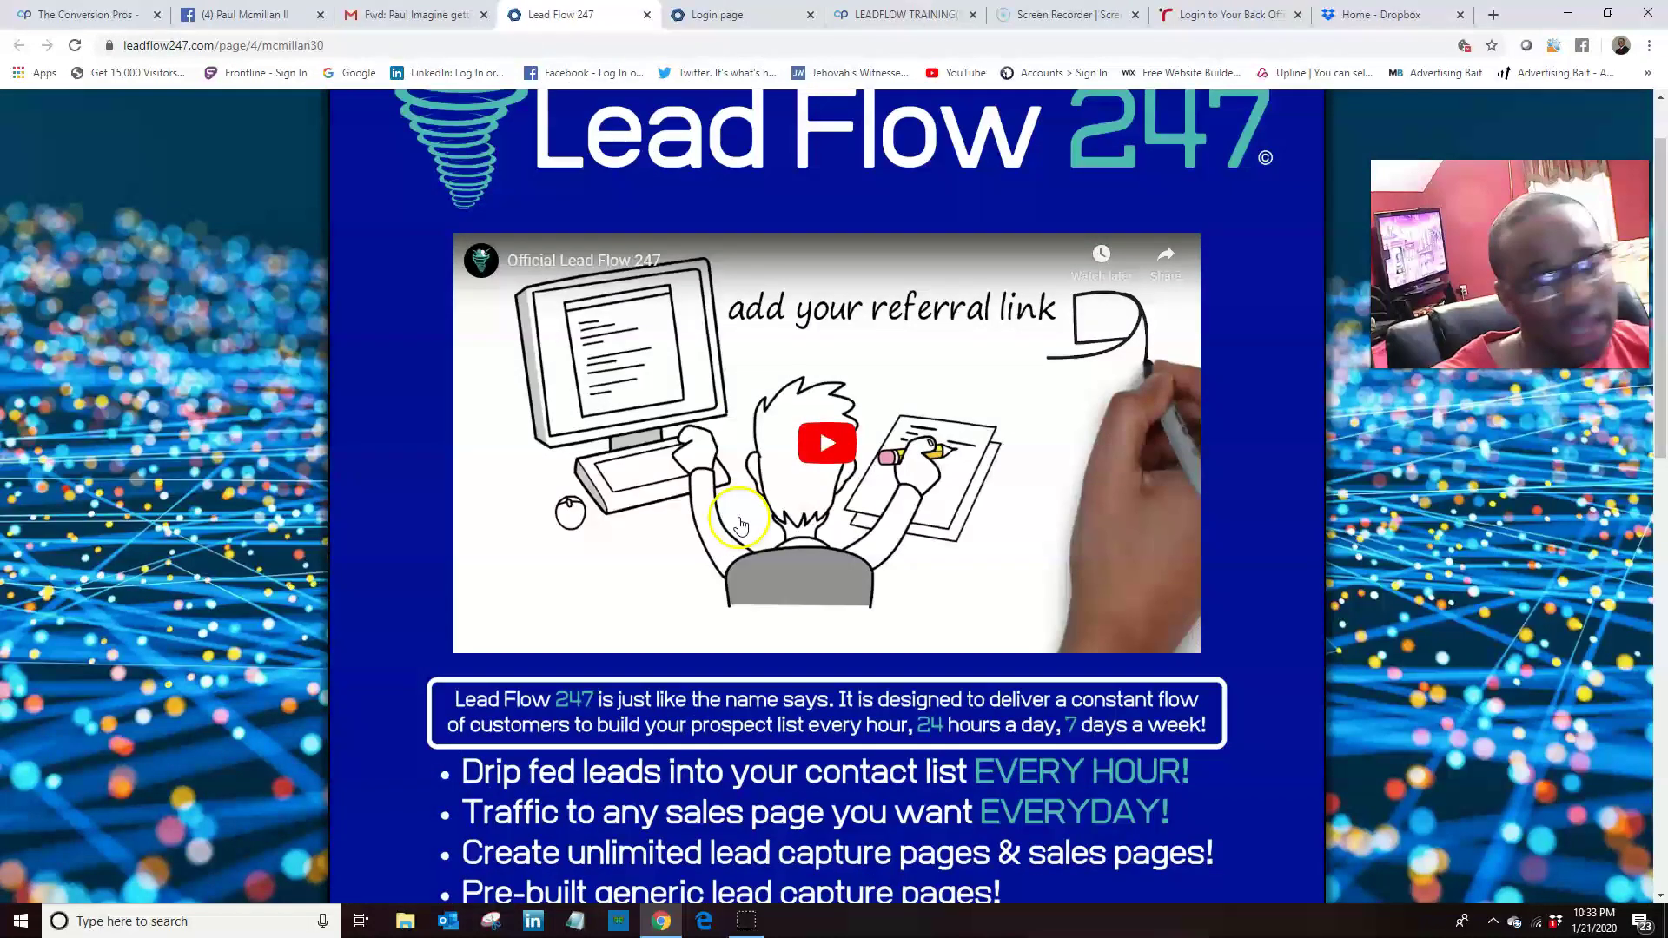
left_click(647, 14)
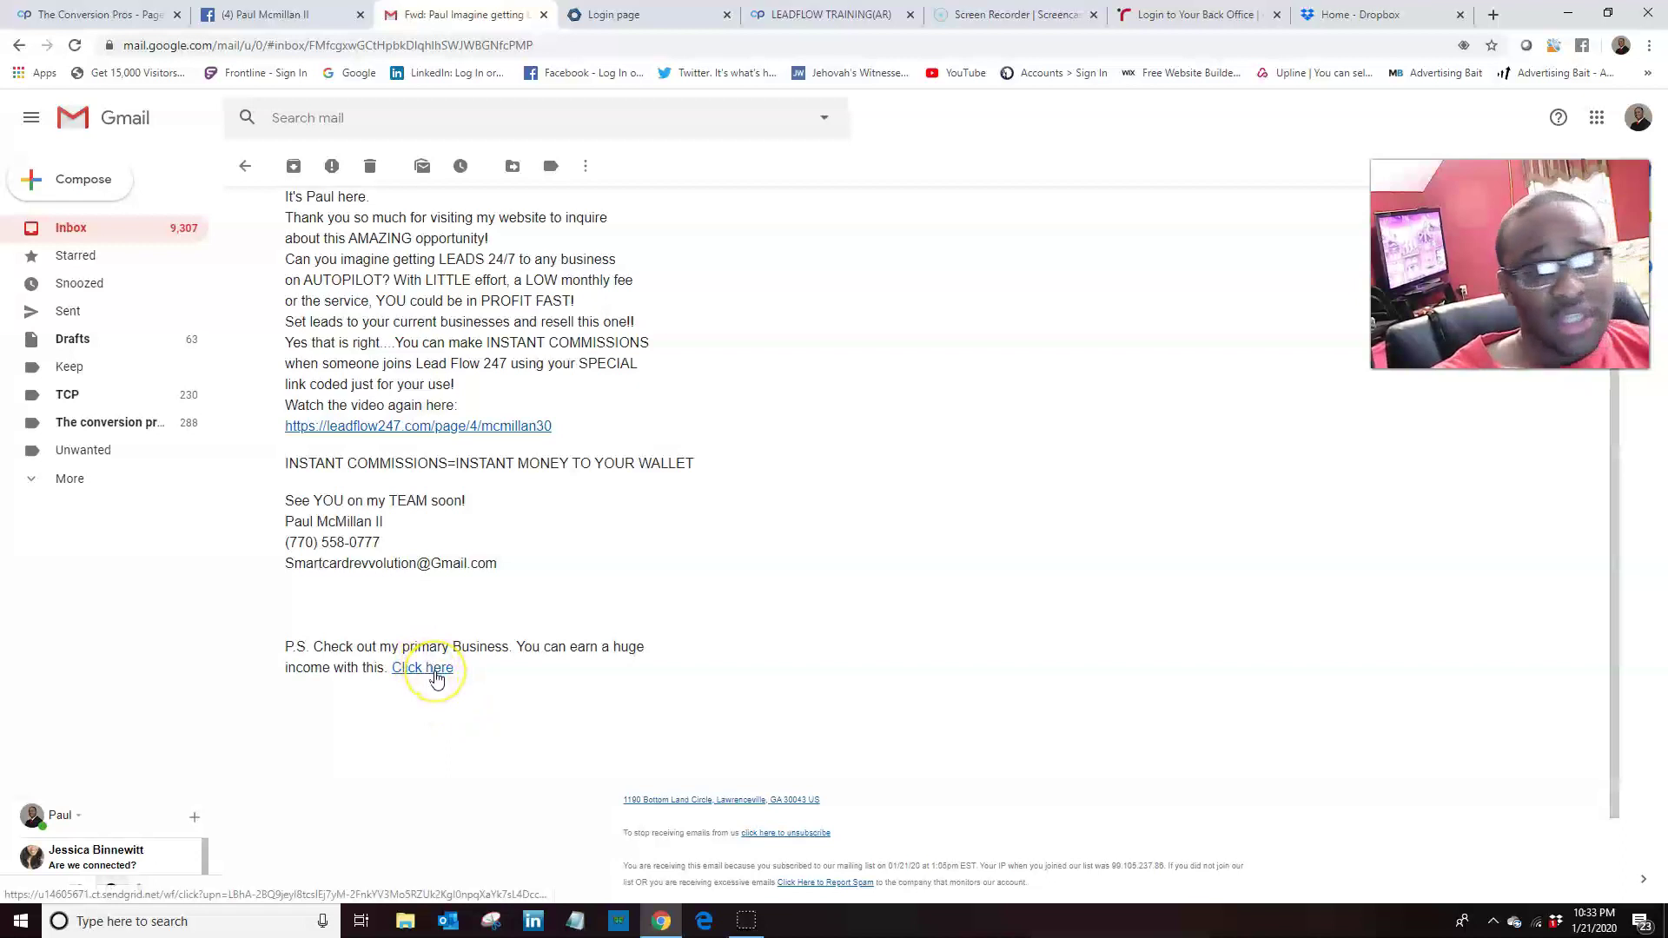
Sign in to the Lead Flow 247 back office and open the profile settings.
left_click(614, 13)
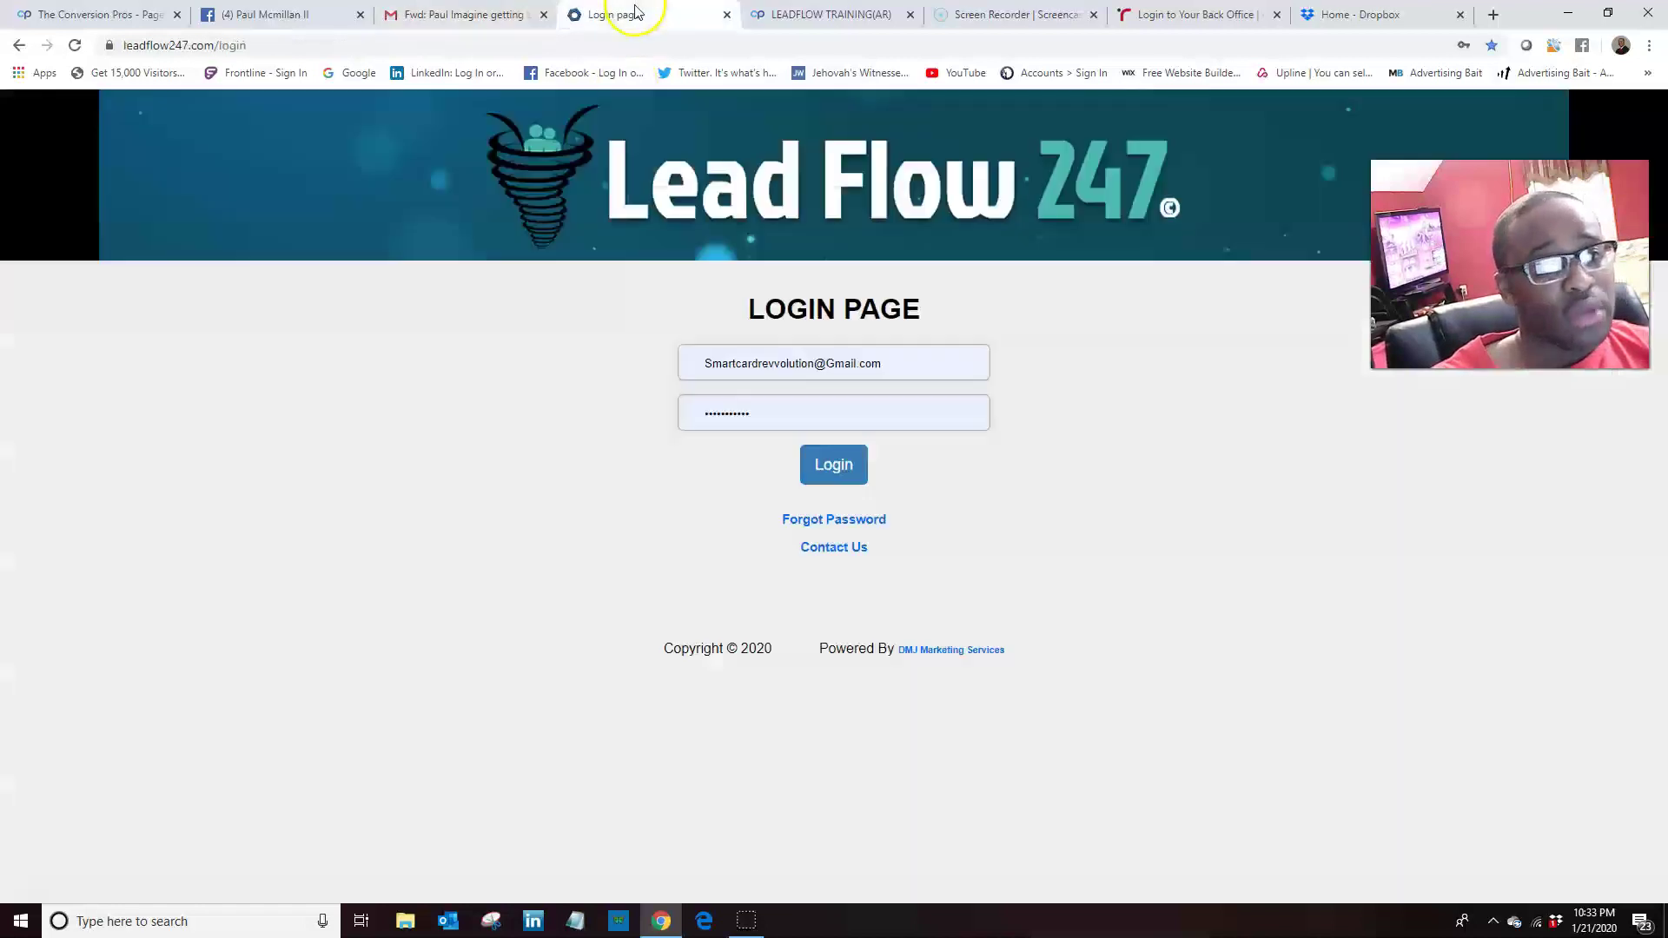
left_click(821, 466)
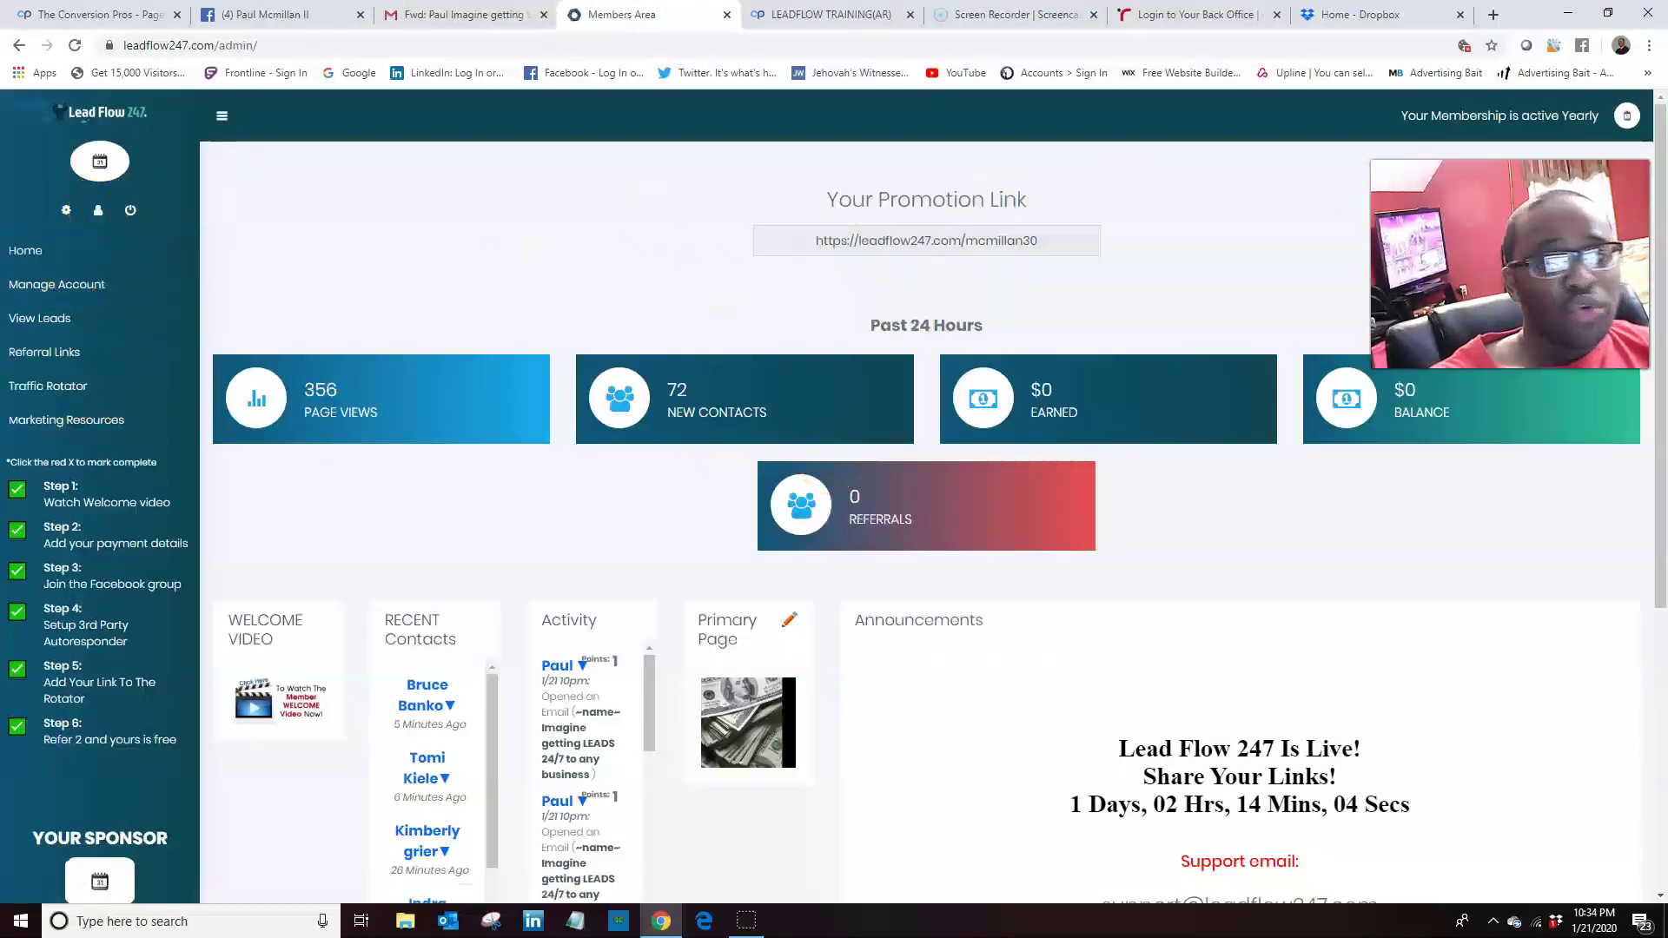
left_click(99, 213)
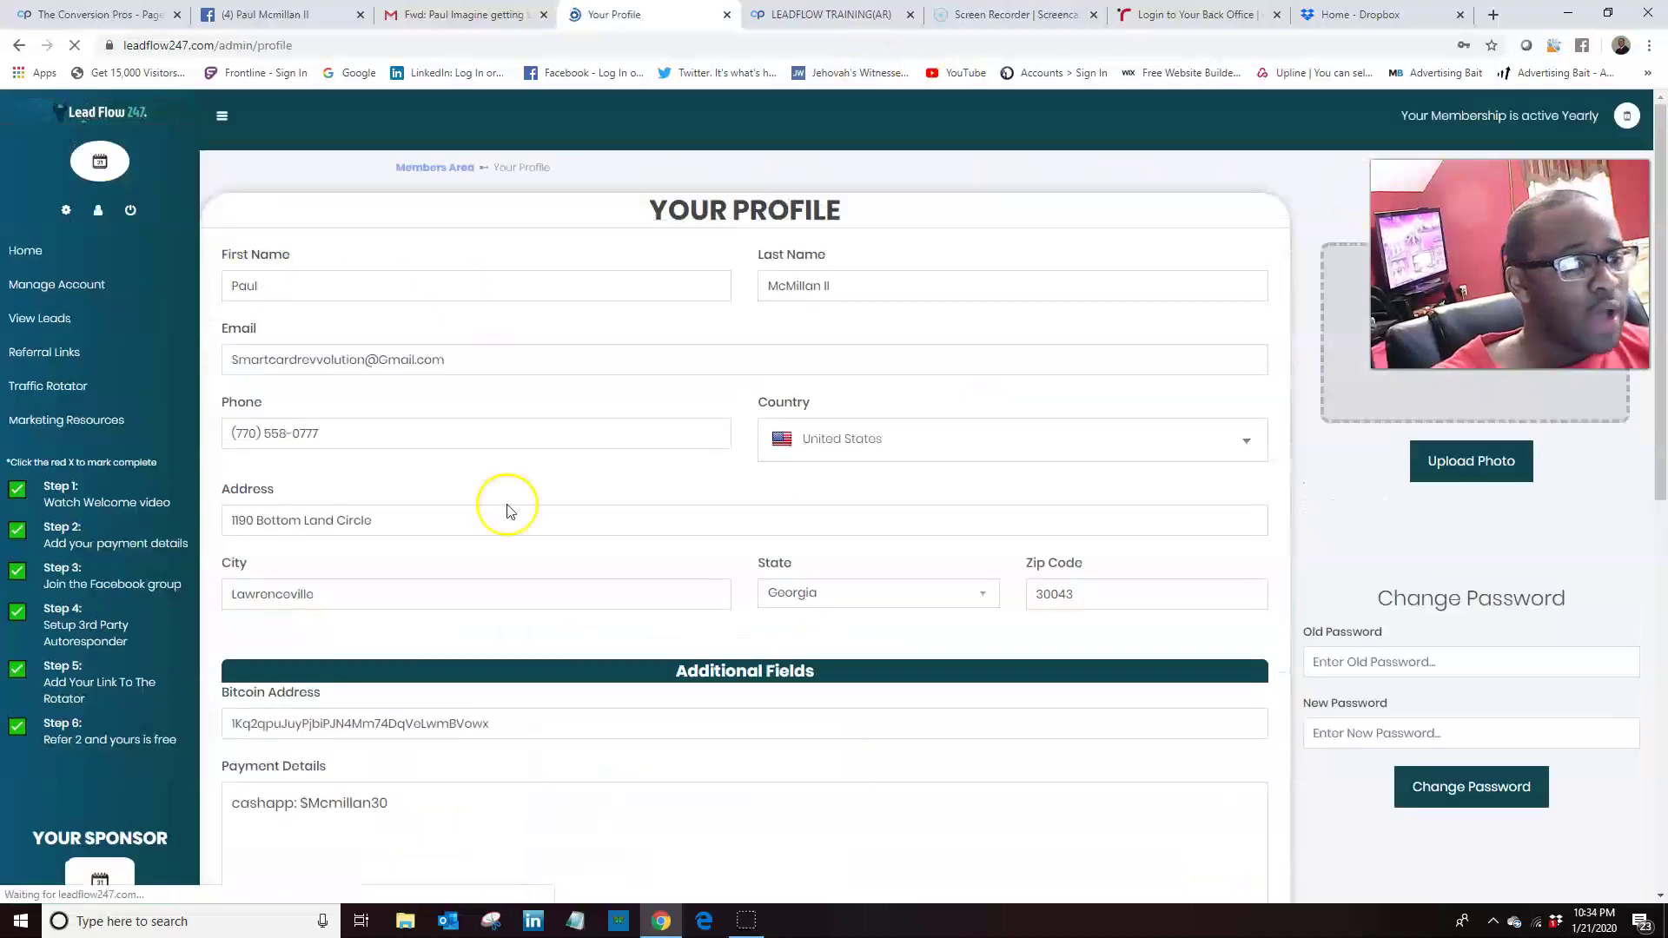
Inspect the Your Primary Business URL, then return to the Gmail email to compare.
scroll(529, 477, "down", 10)
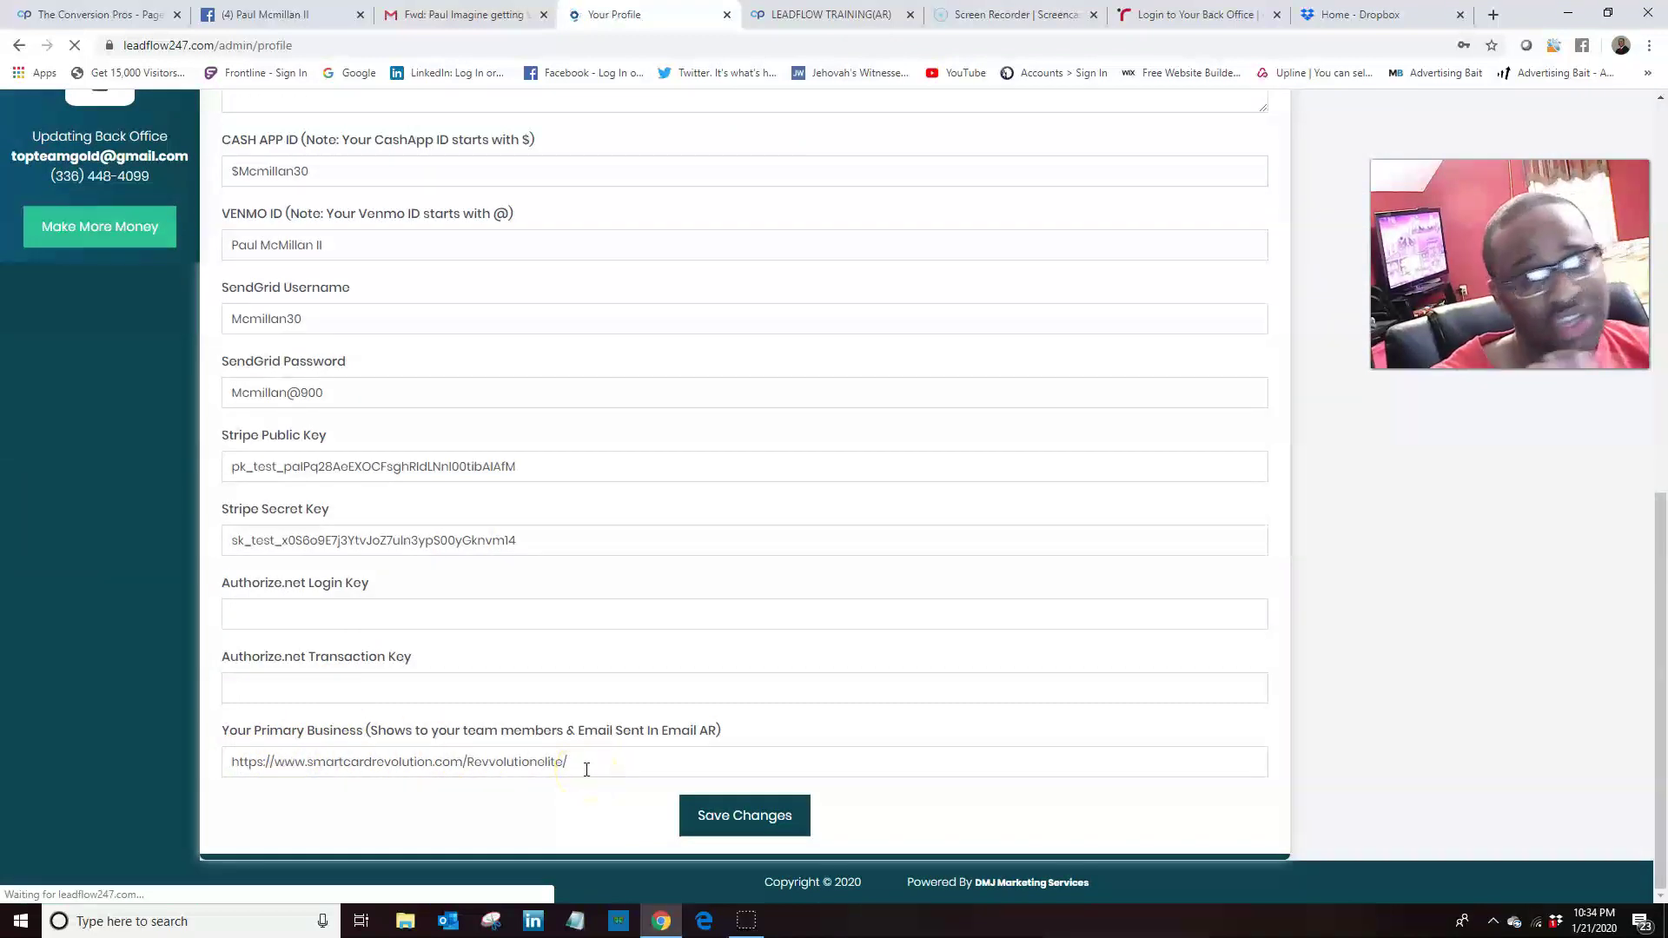
scroll(578, 764, "down", 7)
scroll(578, 758, "down", 2)
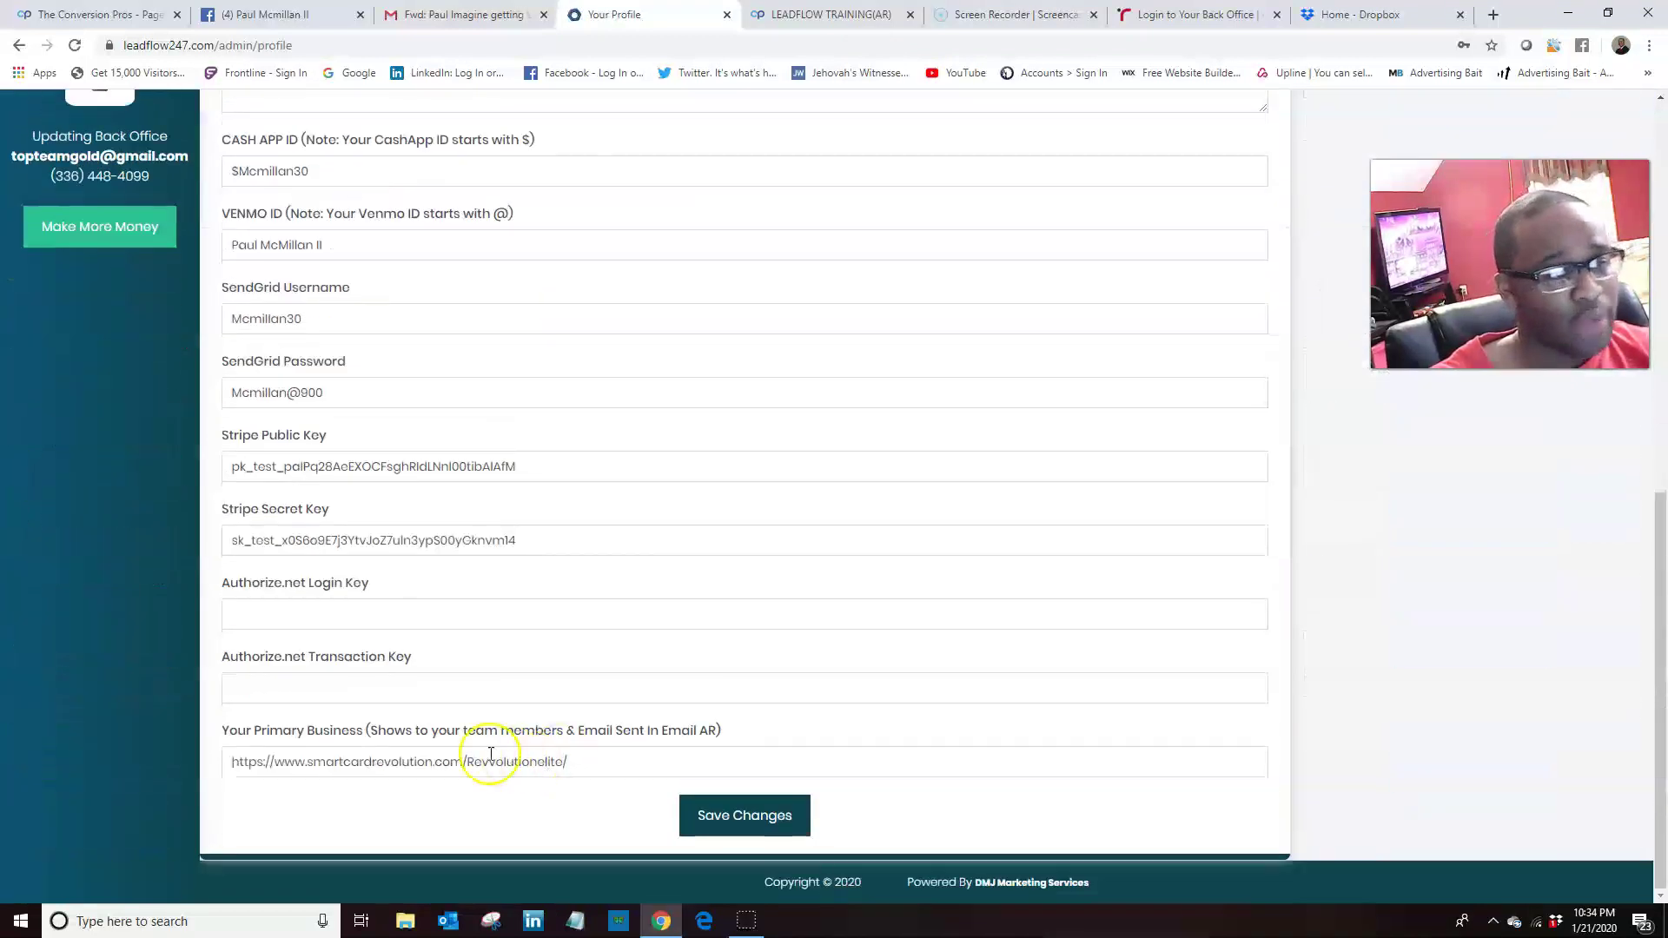
left_click(235, 761)
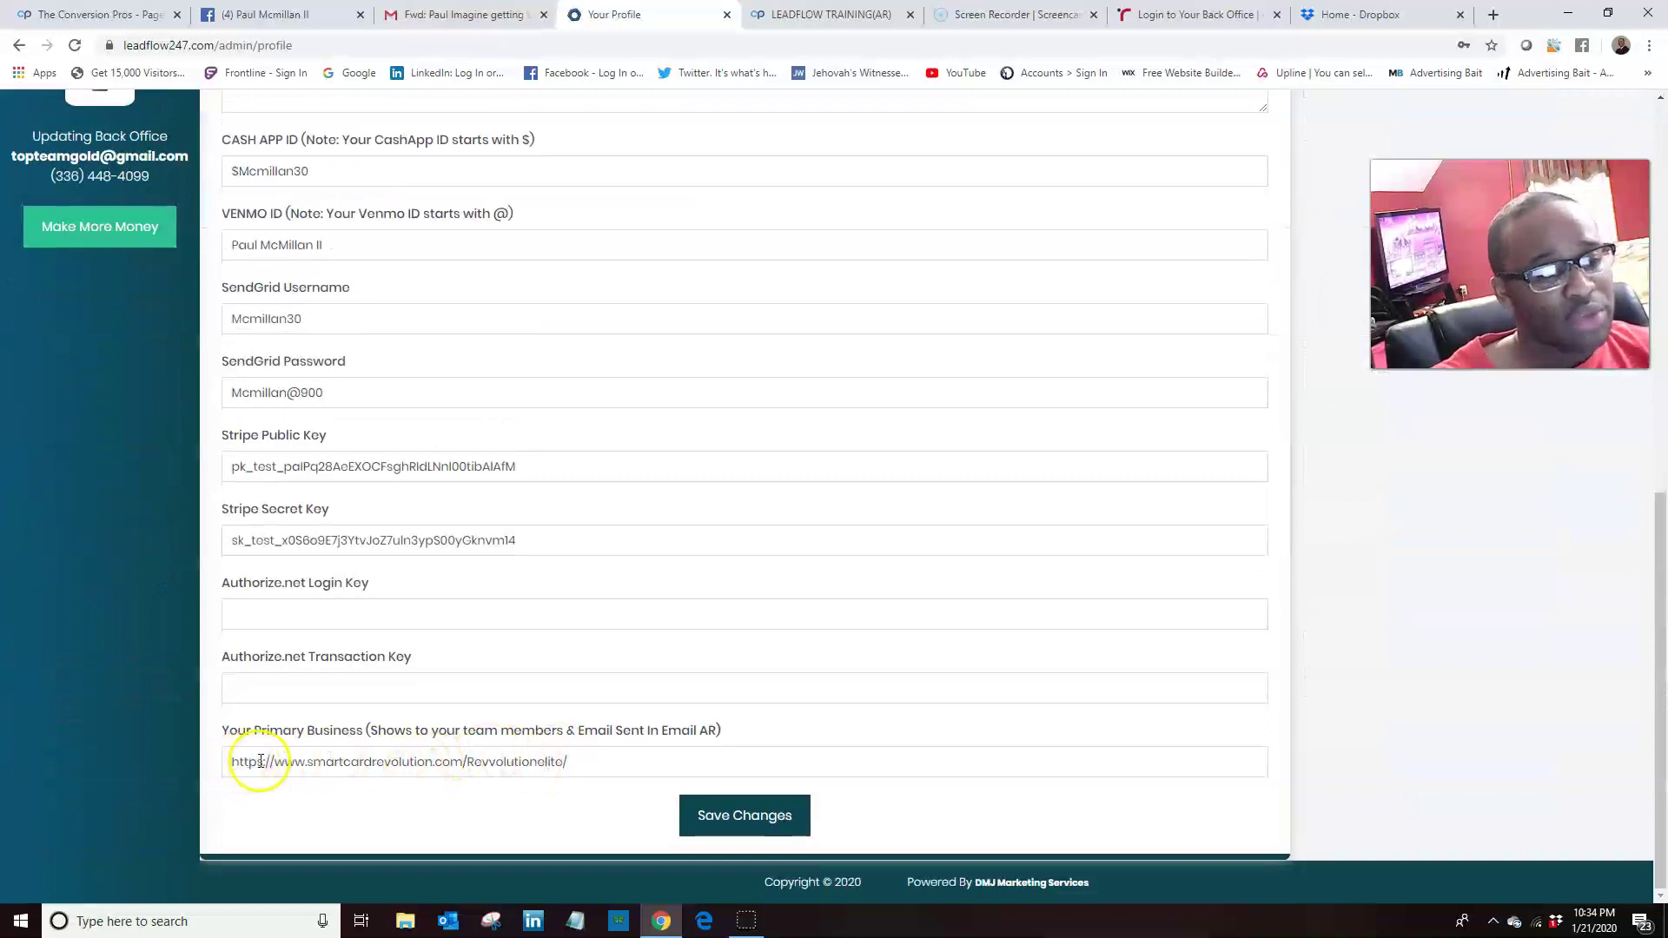
left_click(578, 764)
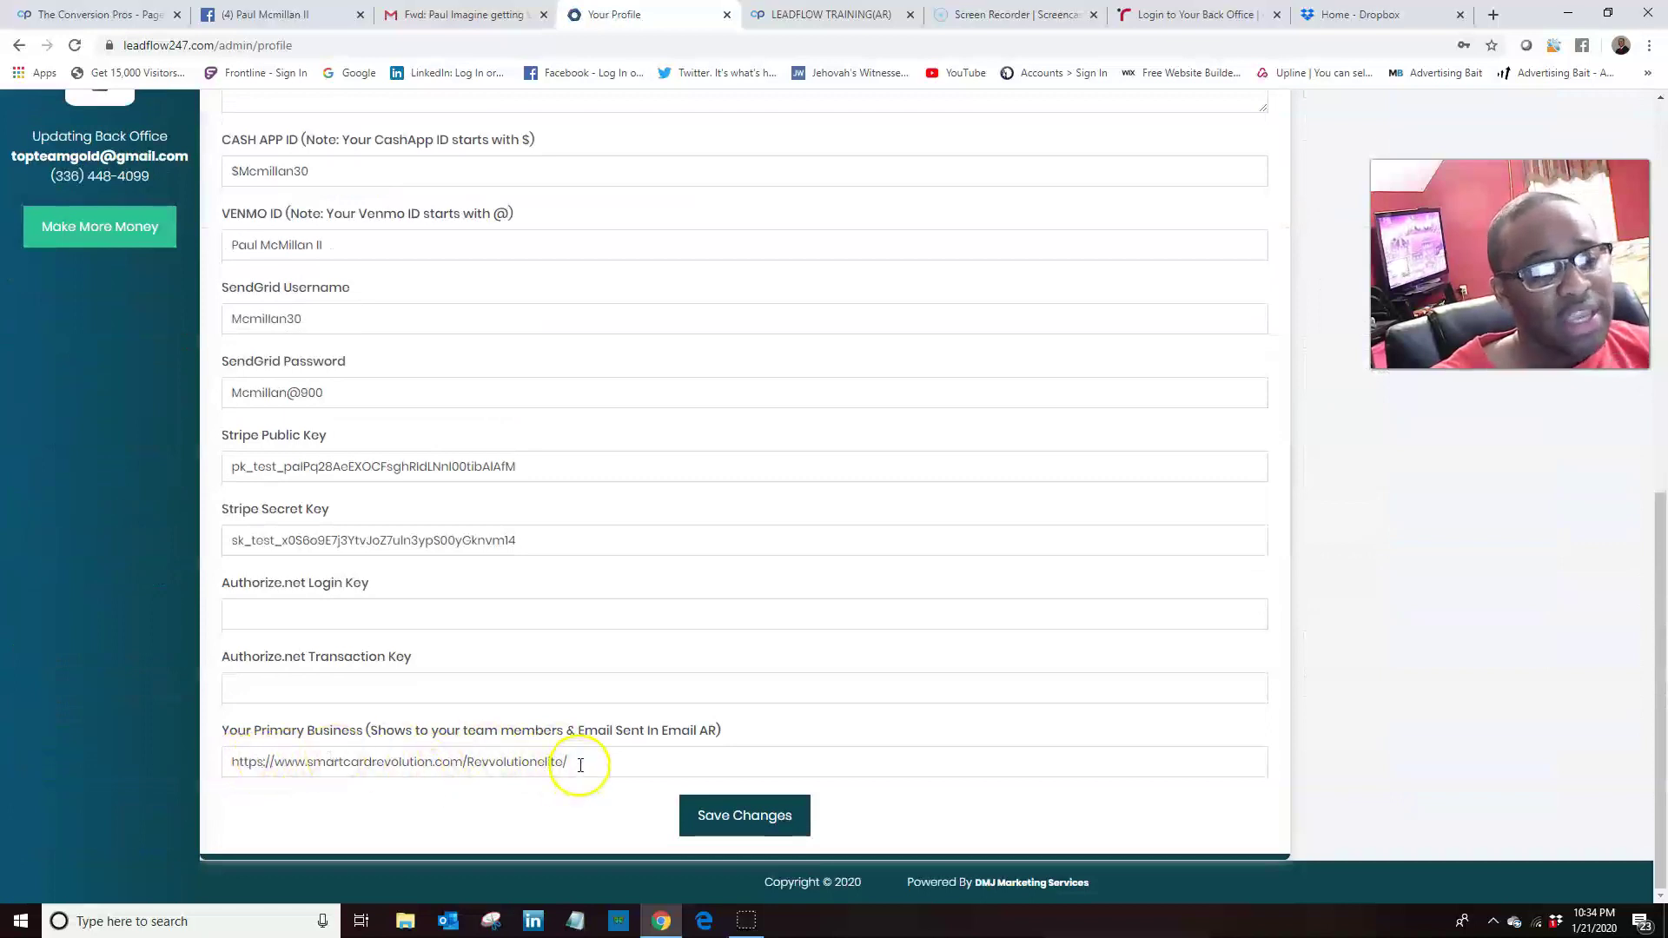
key("ctrl+shift+Tab")
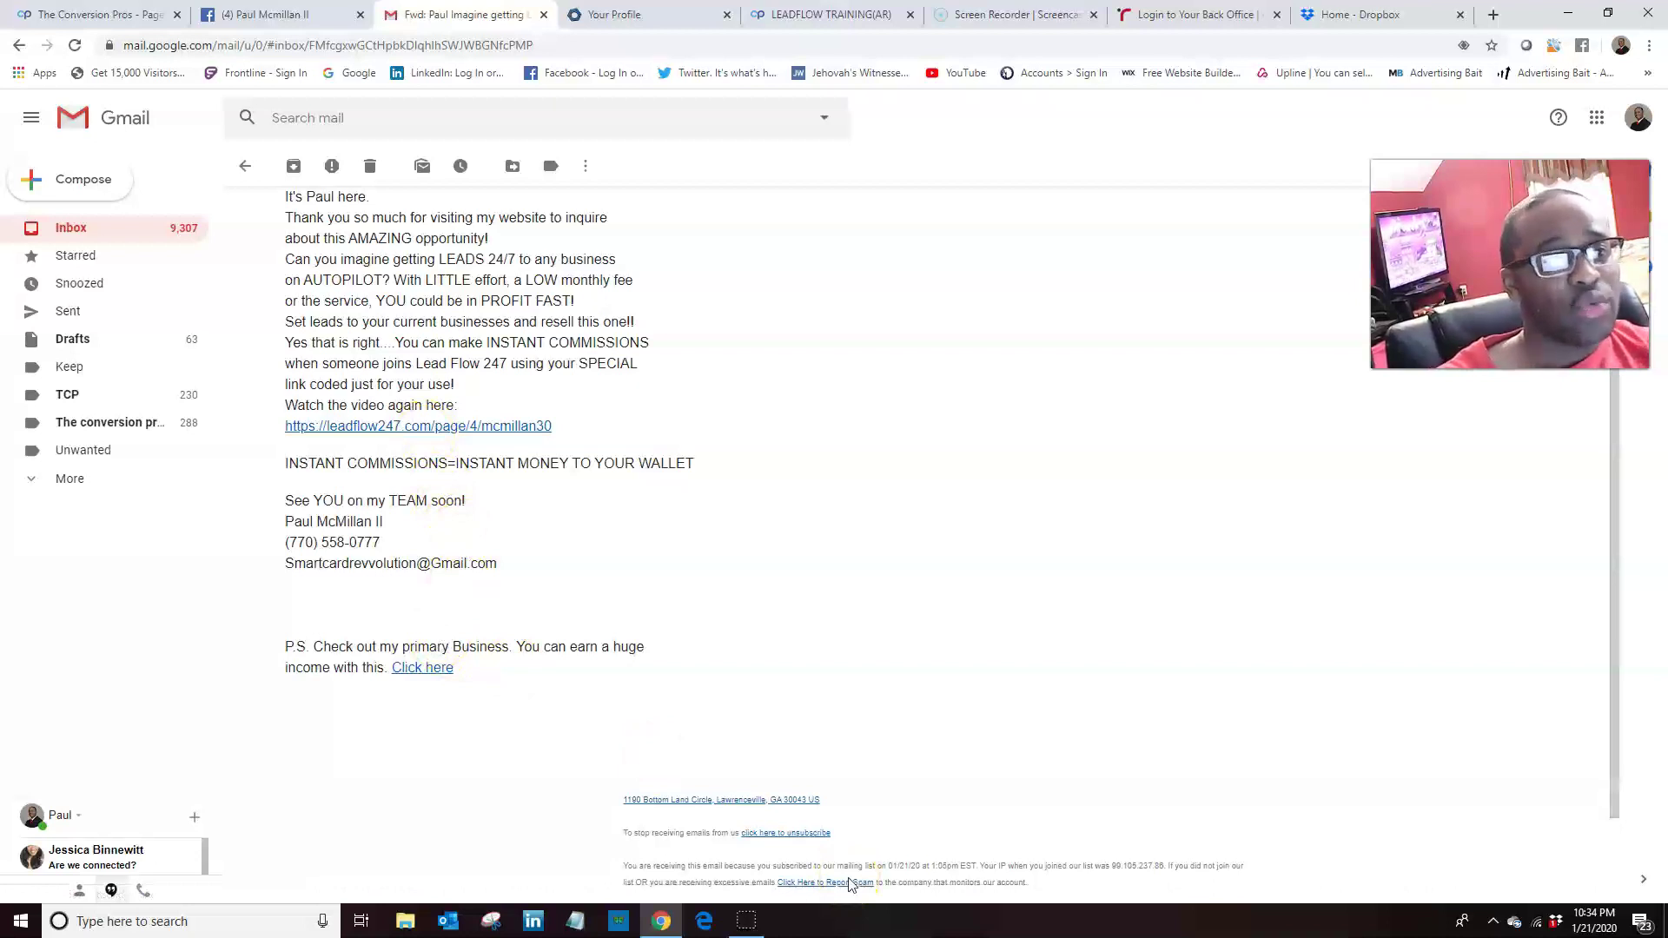
Open the email swipe document in Dropbox Paper from the Lead Flow training page.
left_click(627, 18)
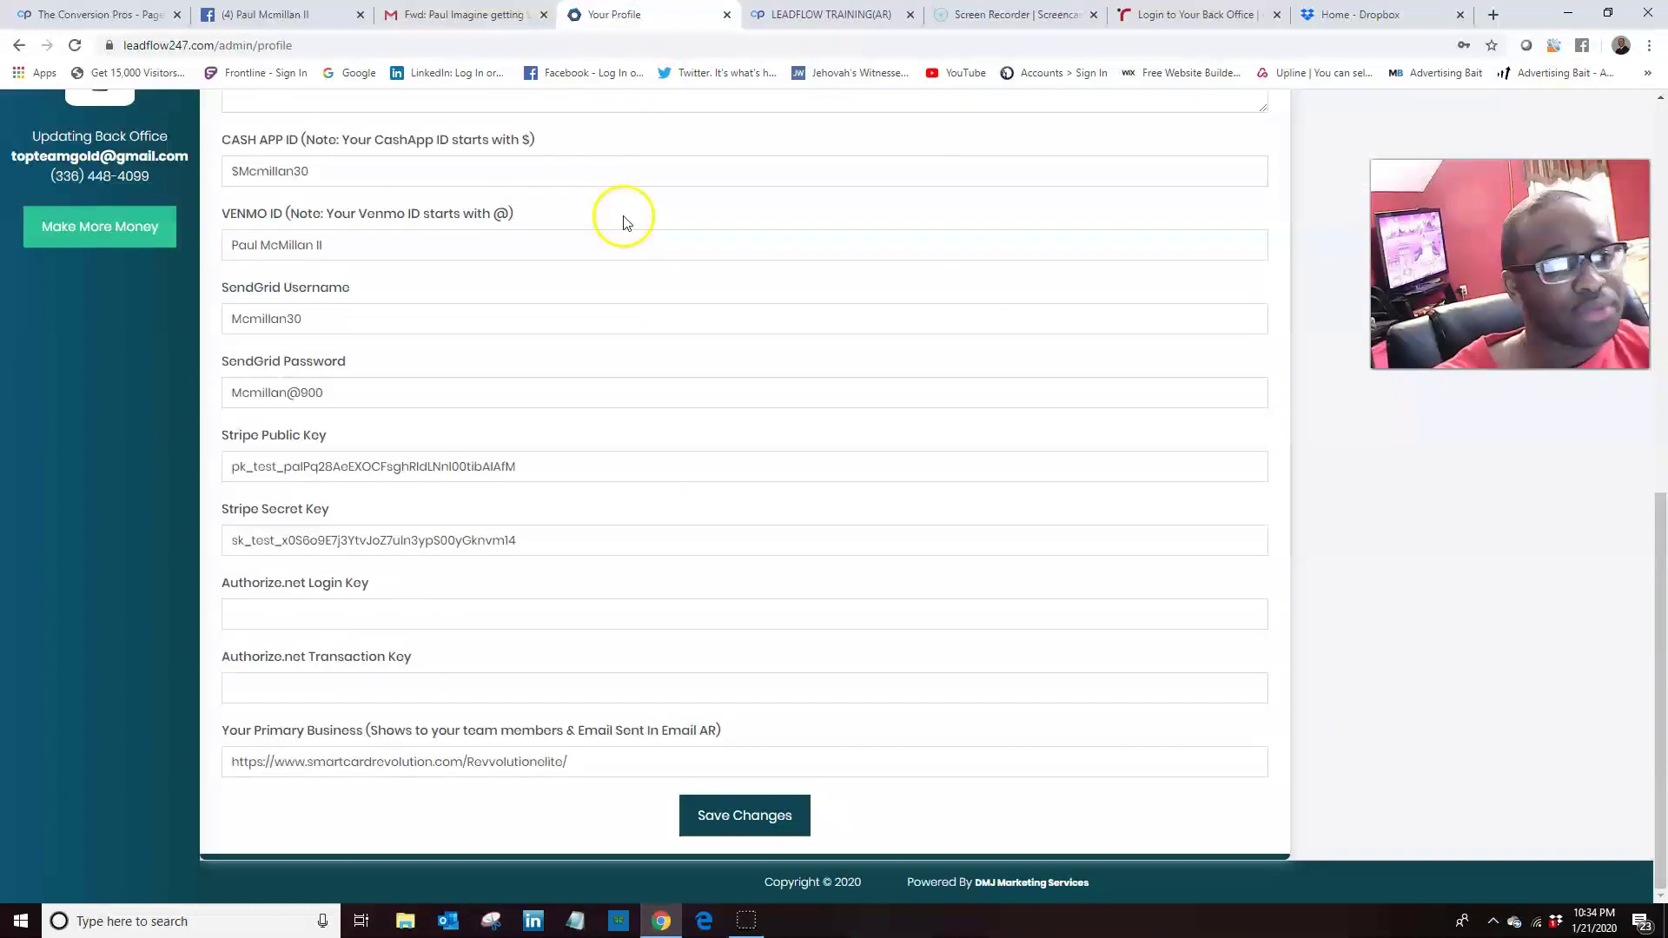
left_click(512, 14)
left_click(642, 13)
left_click(833, 9)
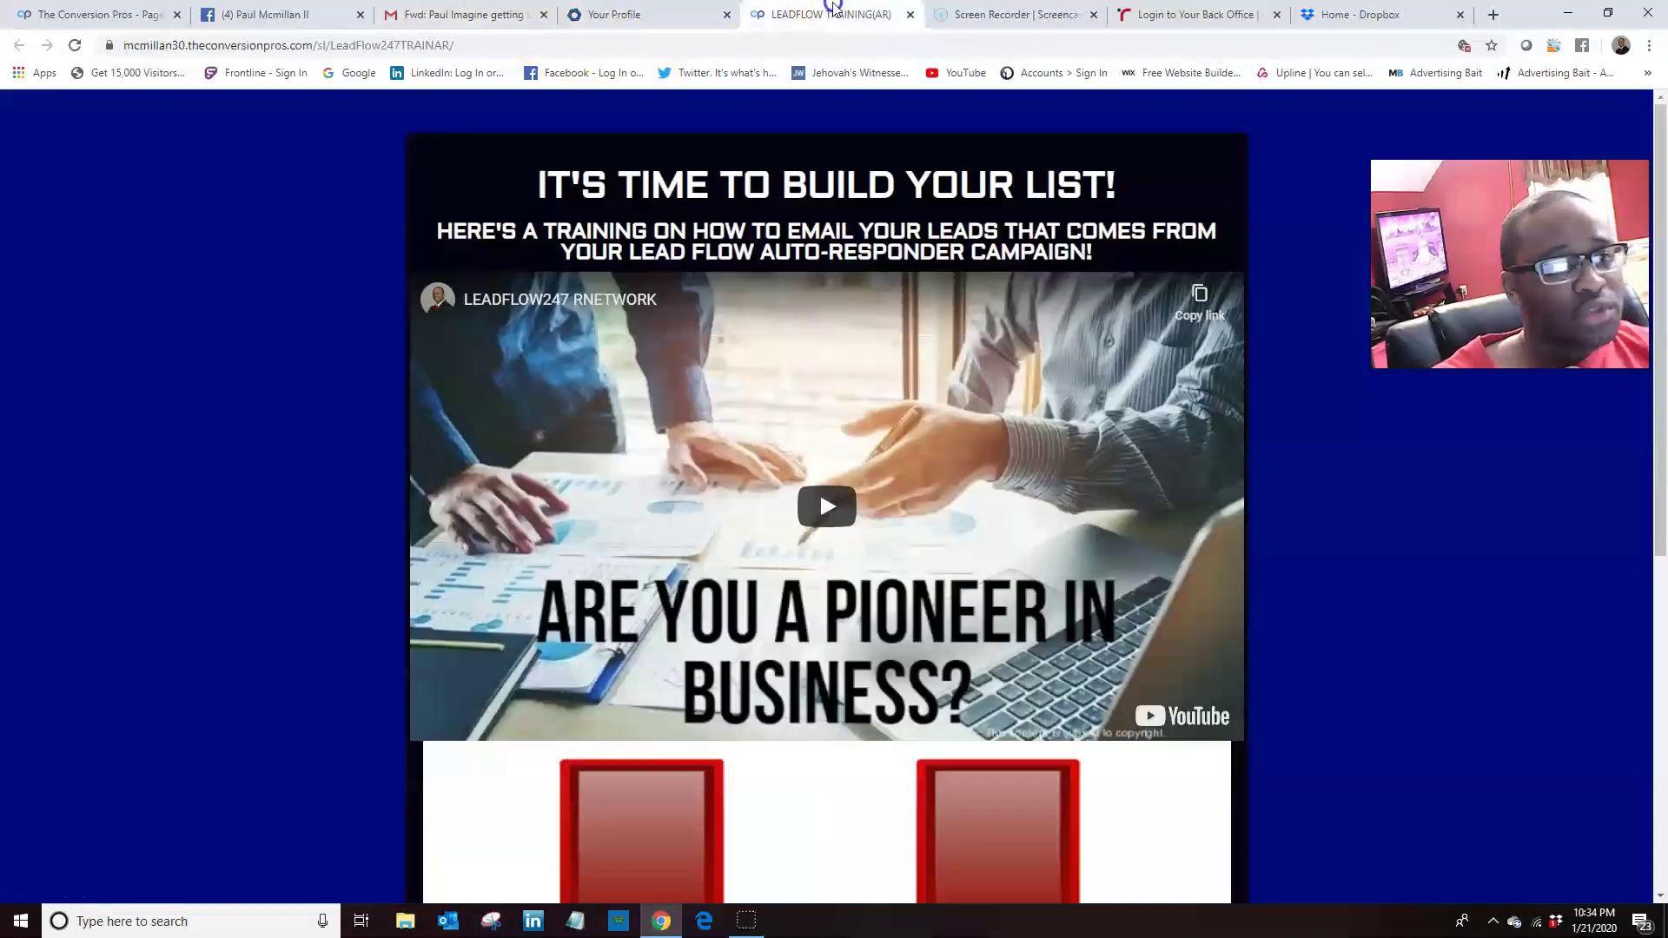
scroll(834, 499, "down", 2)
scroll(843, 538, "down", 4)
scroll(847, 608, "down", 1)
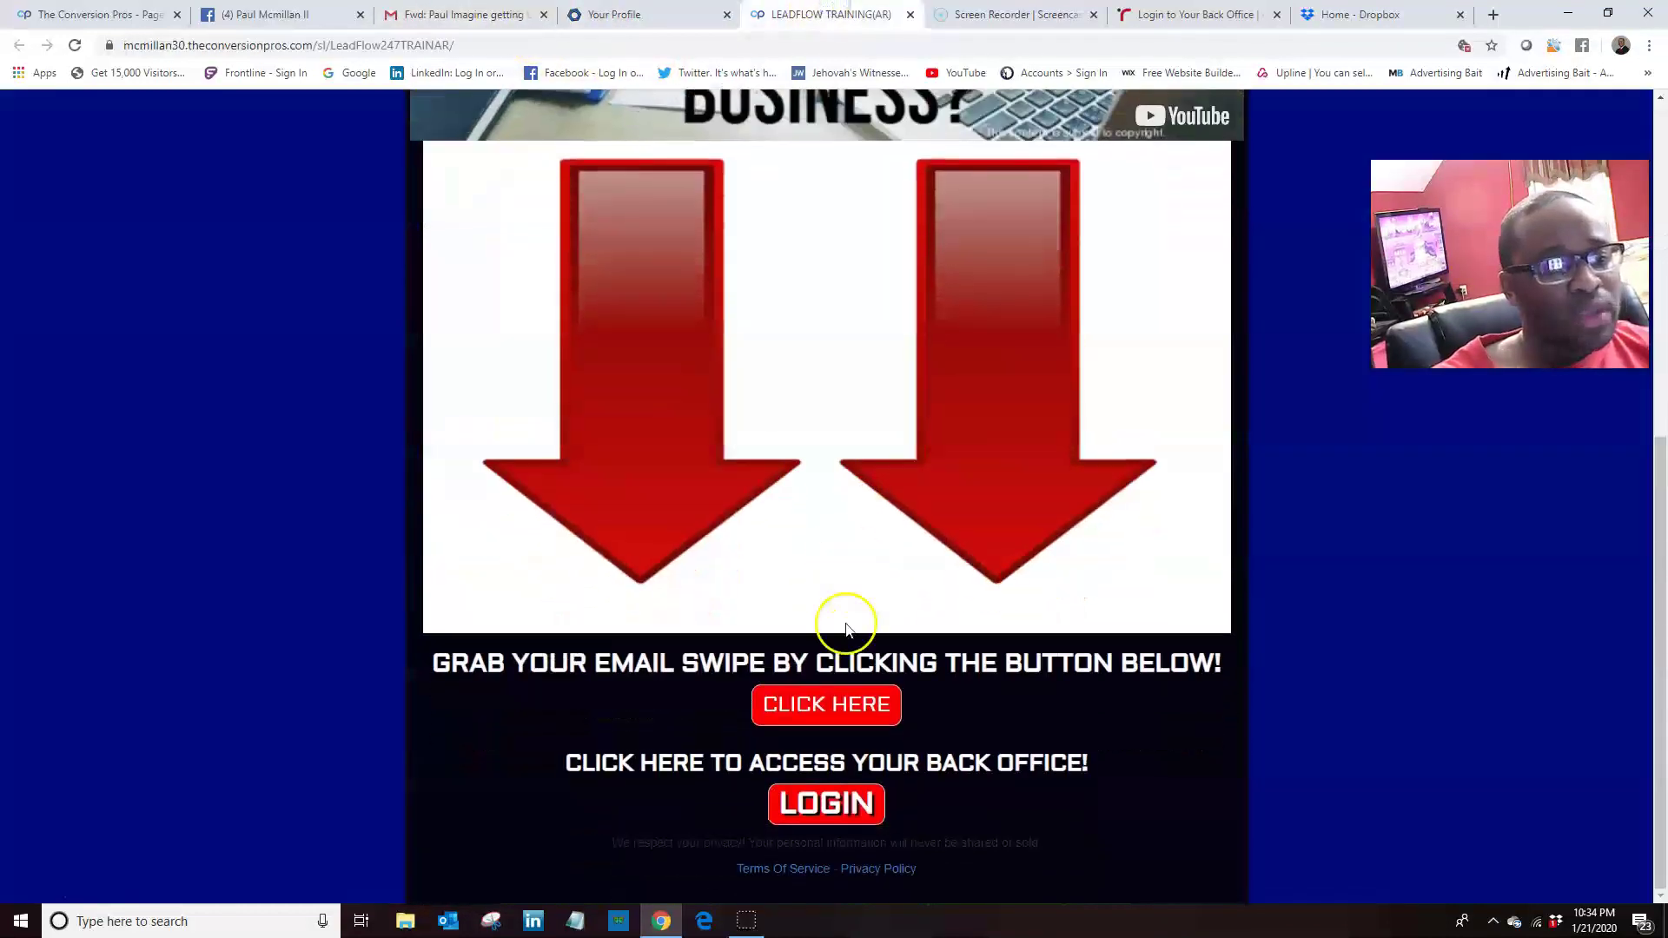
left_click(828, 708)
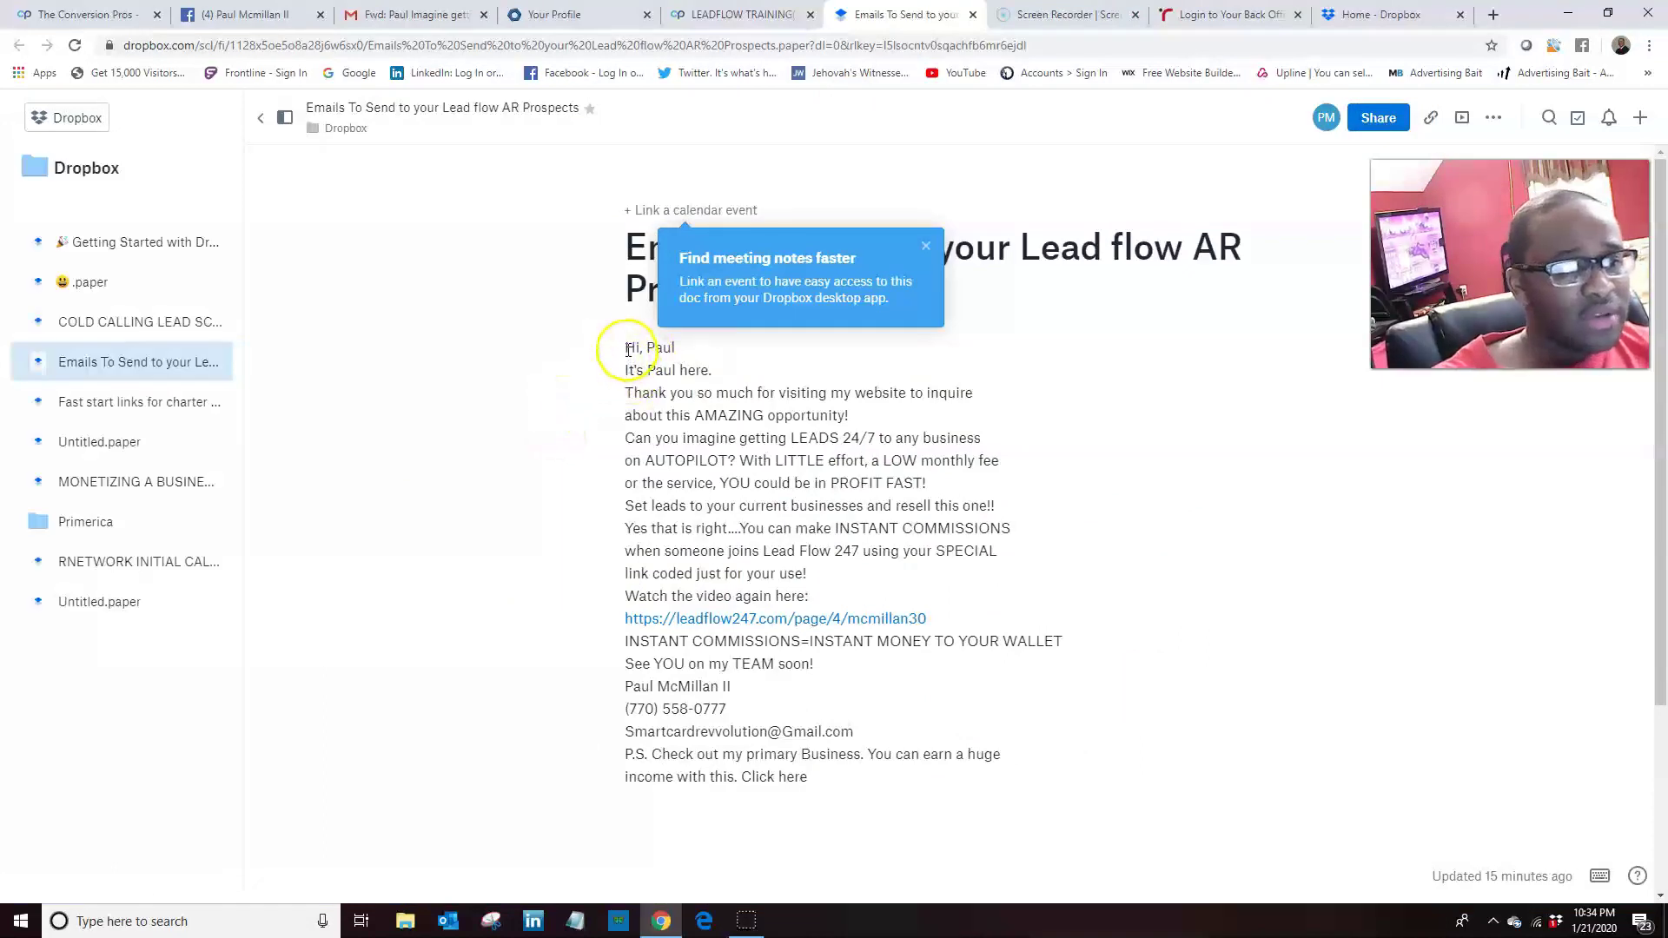
Copy the swipe email's full text, from the greeting down.
left_click_drag(625, 348, 856, 776)
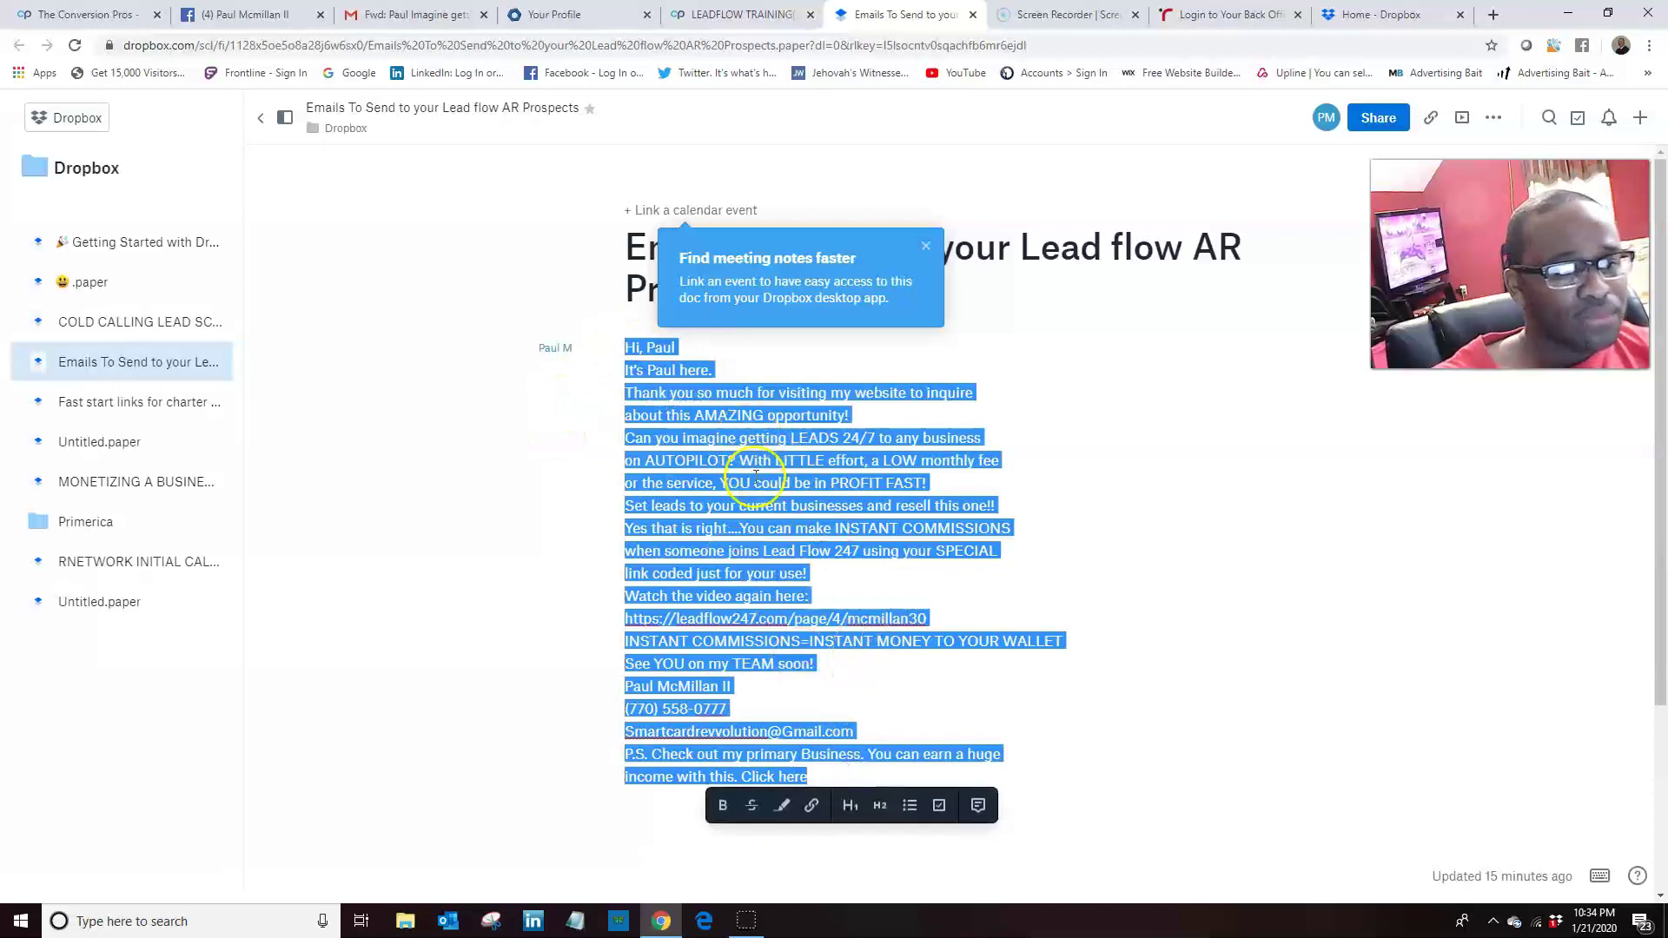
right_click(755, 476)
left_click(817, 540)
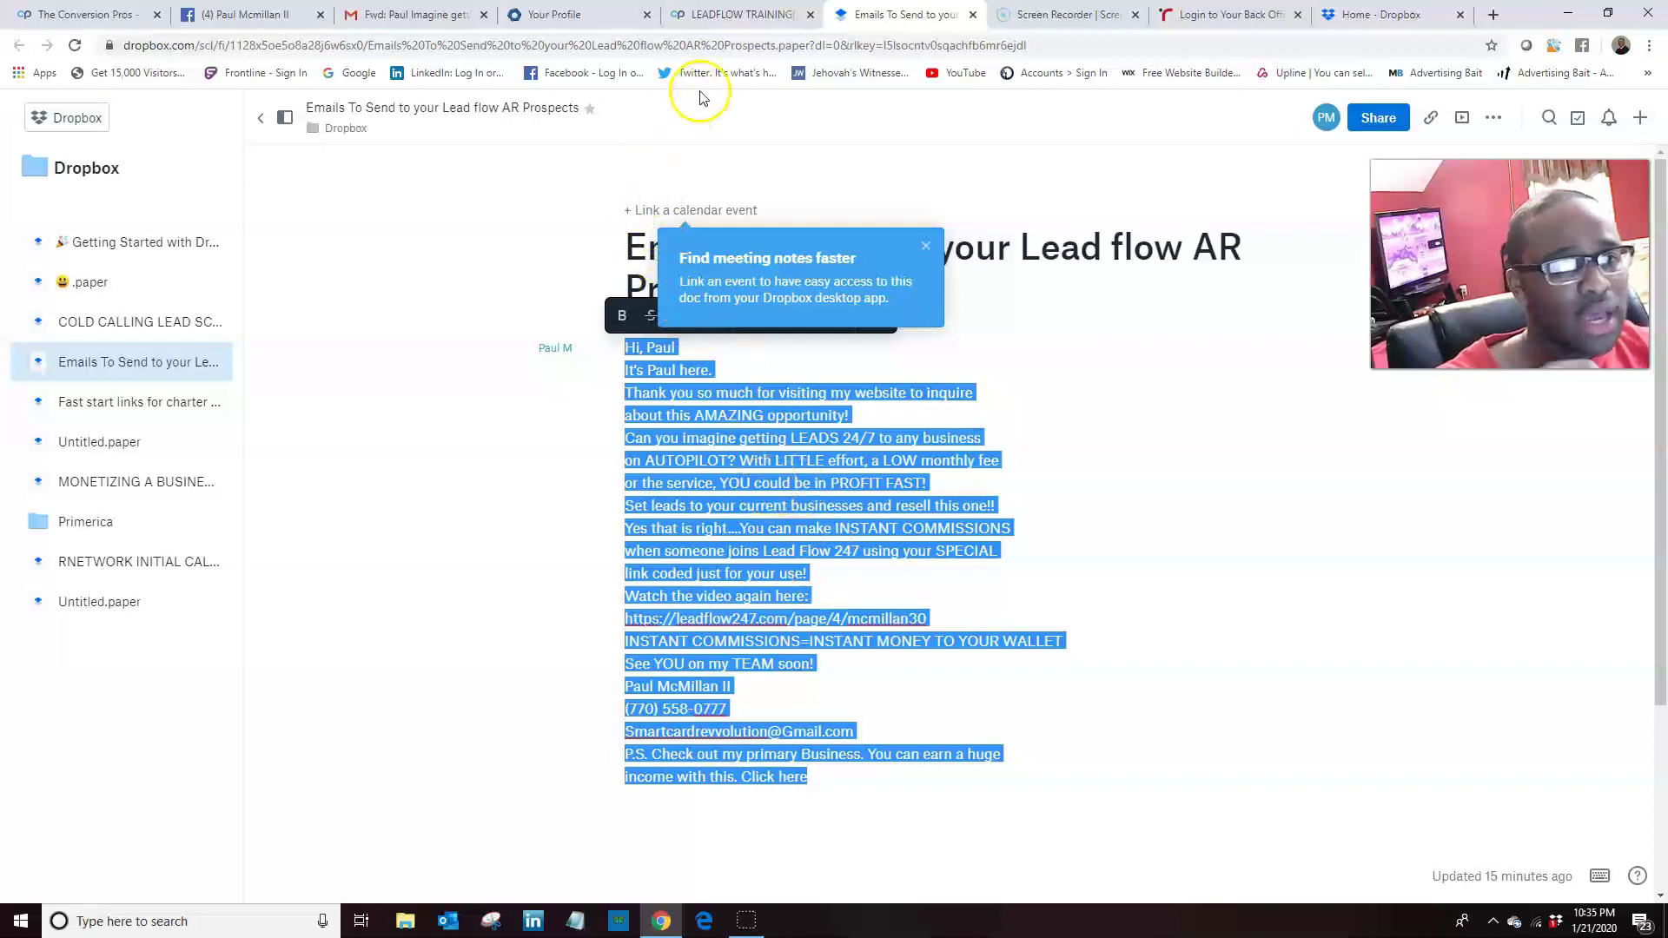
left_click(743, 14)
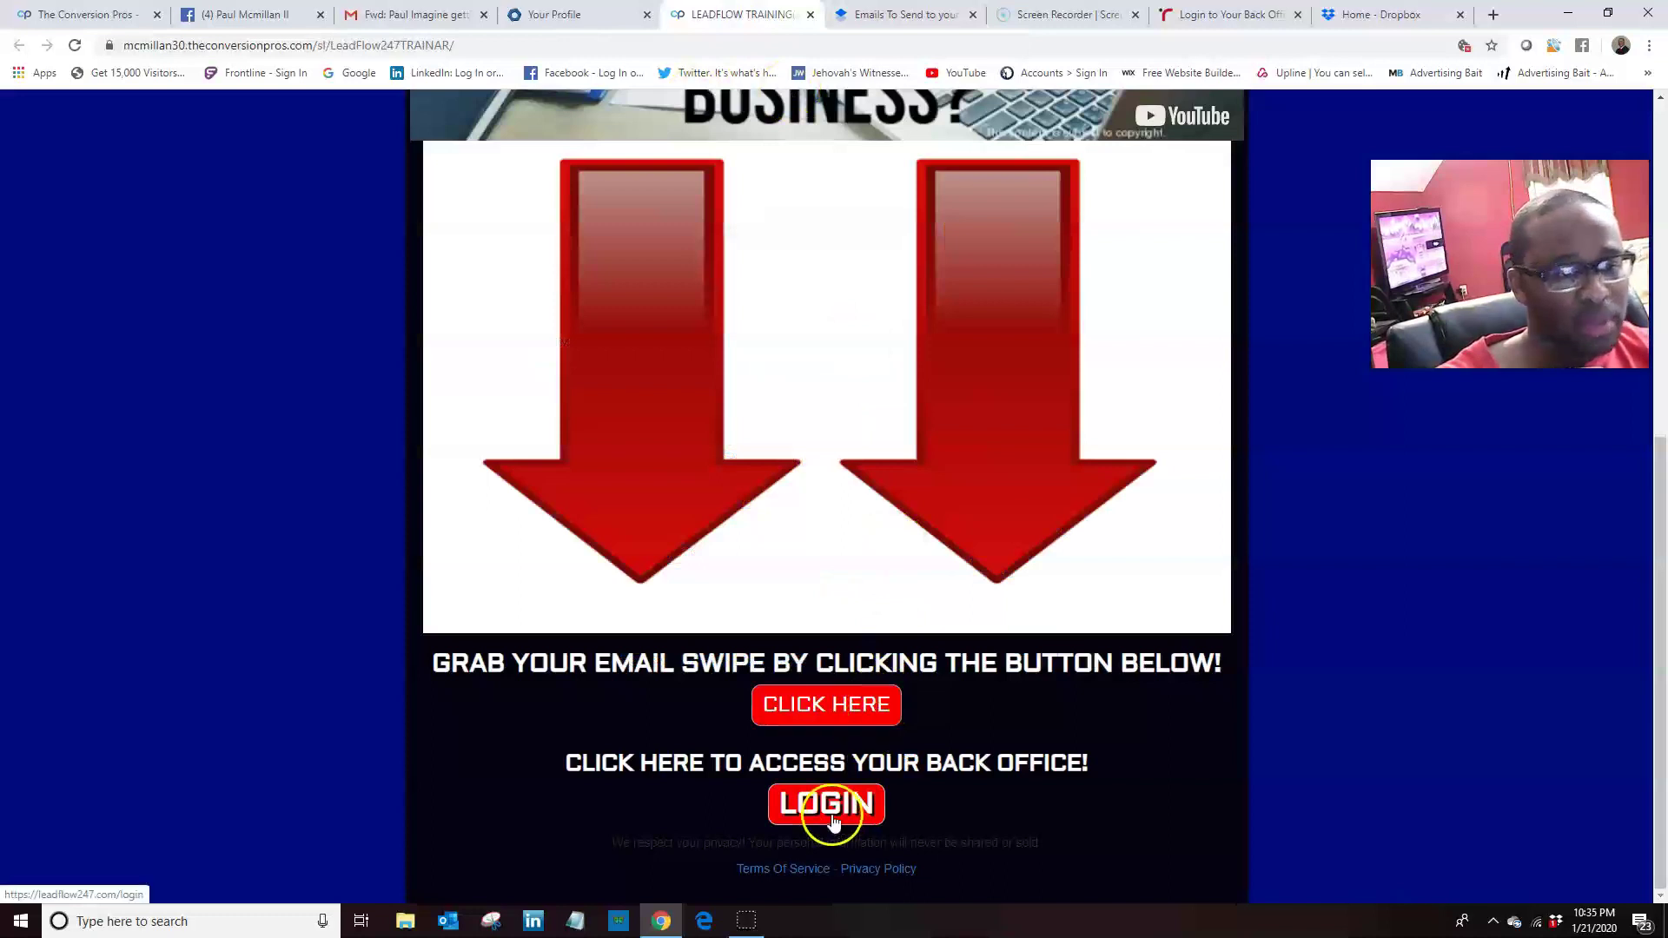
Go to Marketing Resources > Email Broadcast and place the cursor in the empty Message editor.
left_click(573, 14)
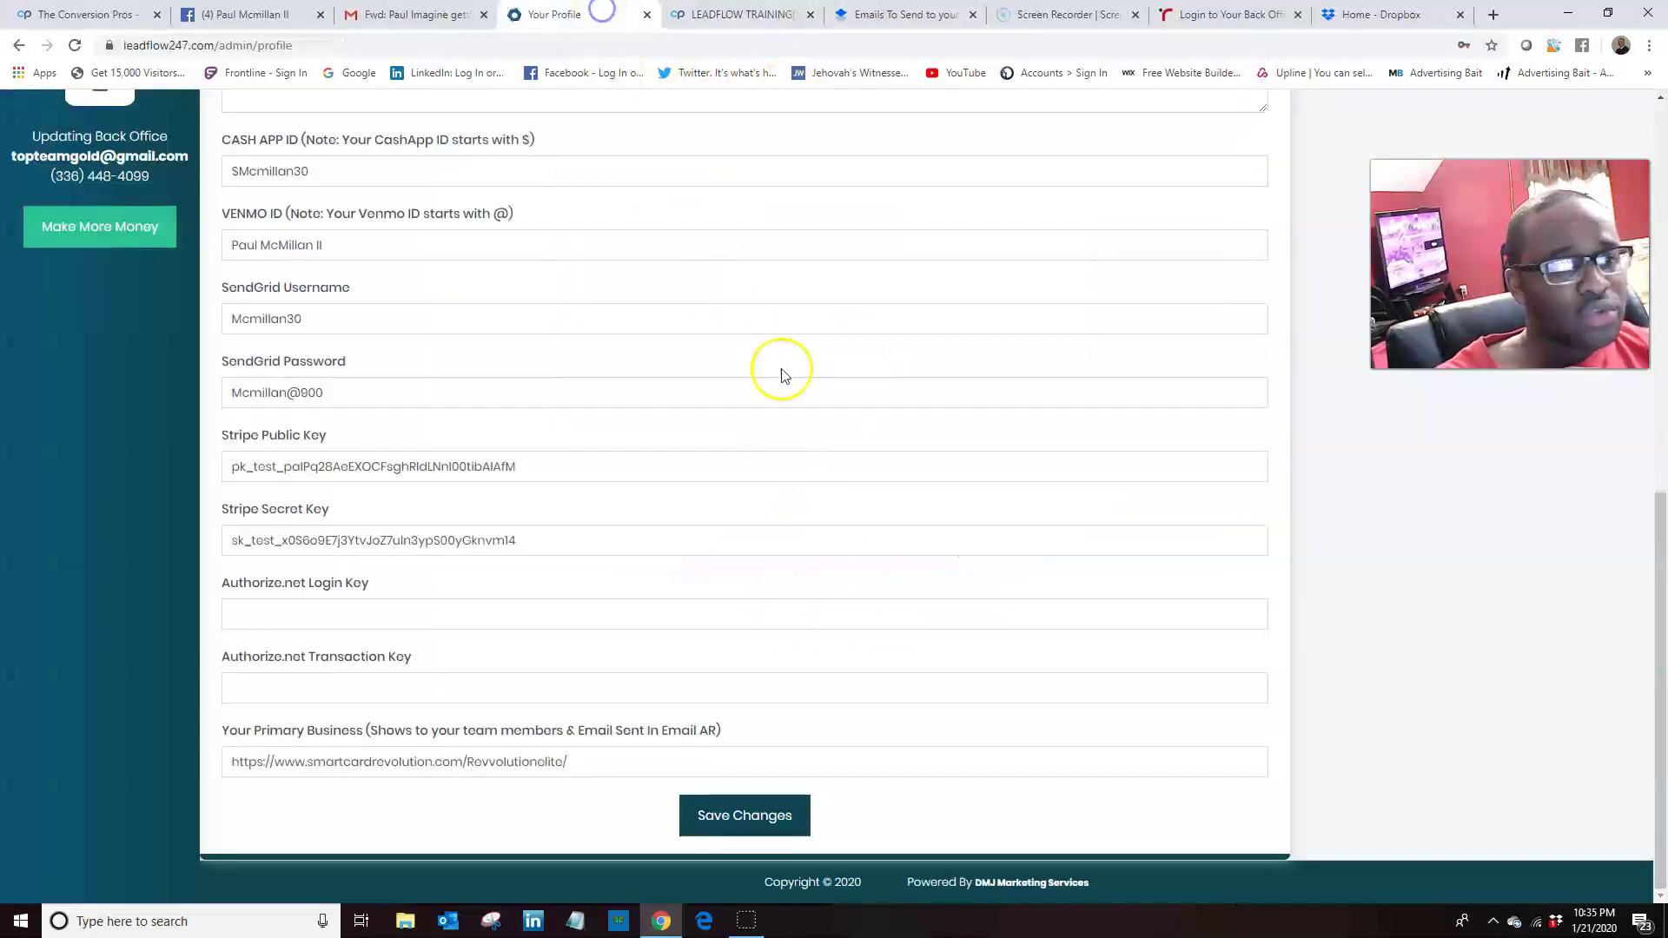
scroll(186, 365, "up", 5)
scroll(131, 391, "up", 2)
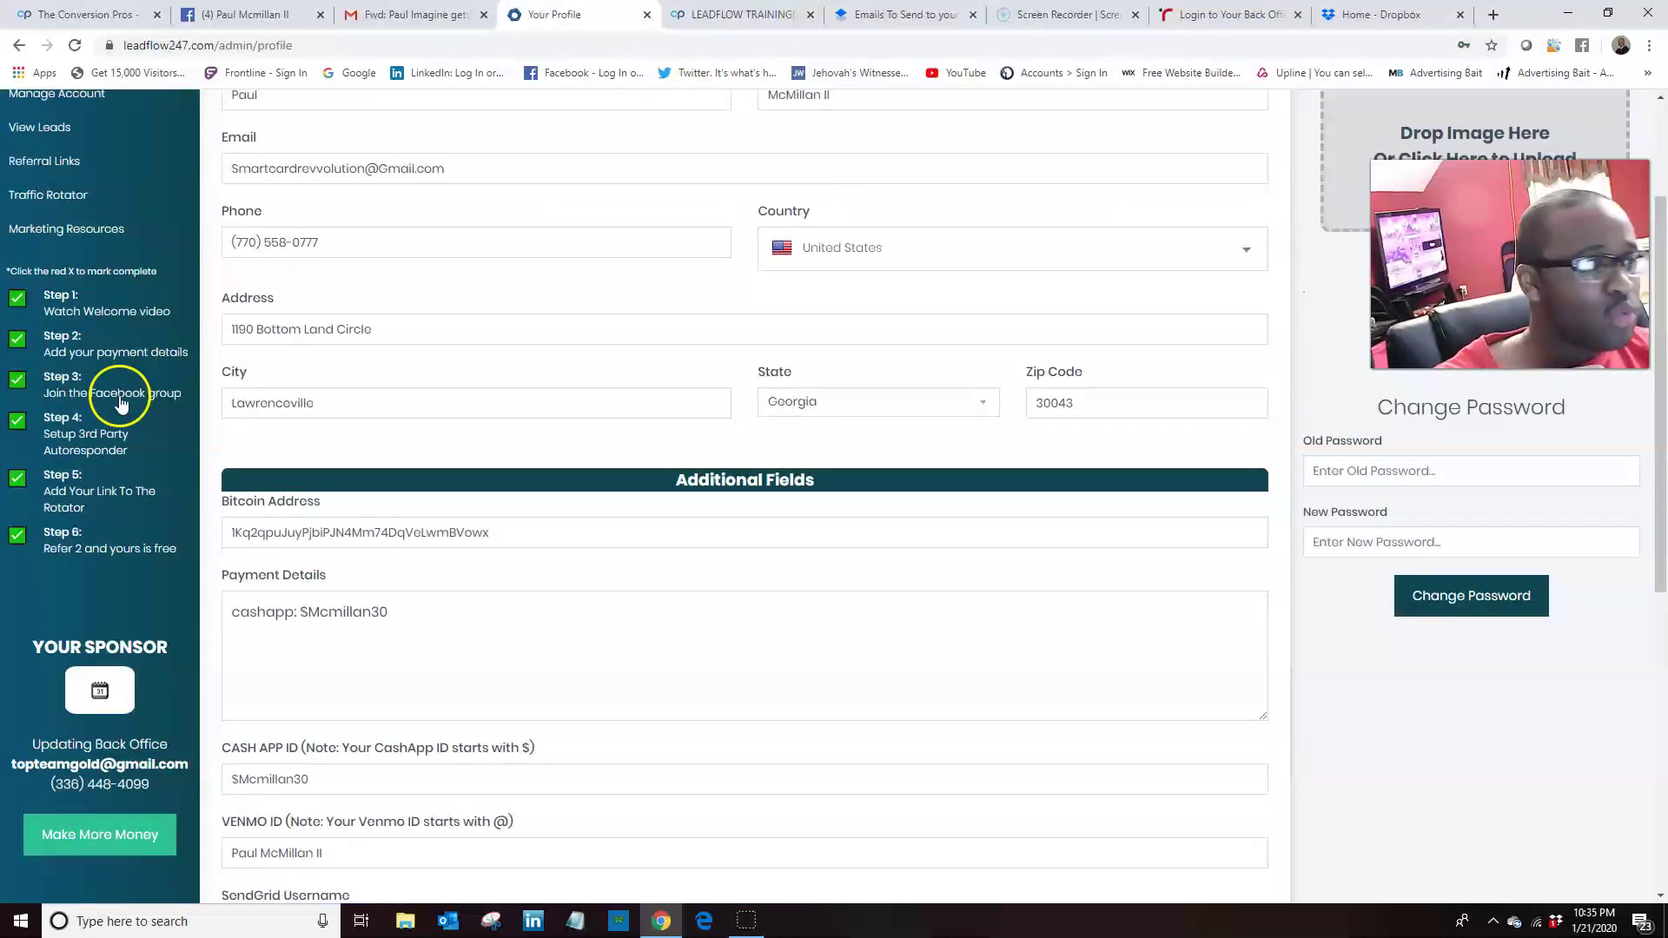
scroll(92, 371, "up", 2)
left_click(79, 421)
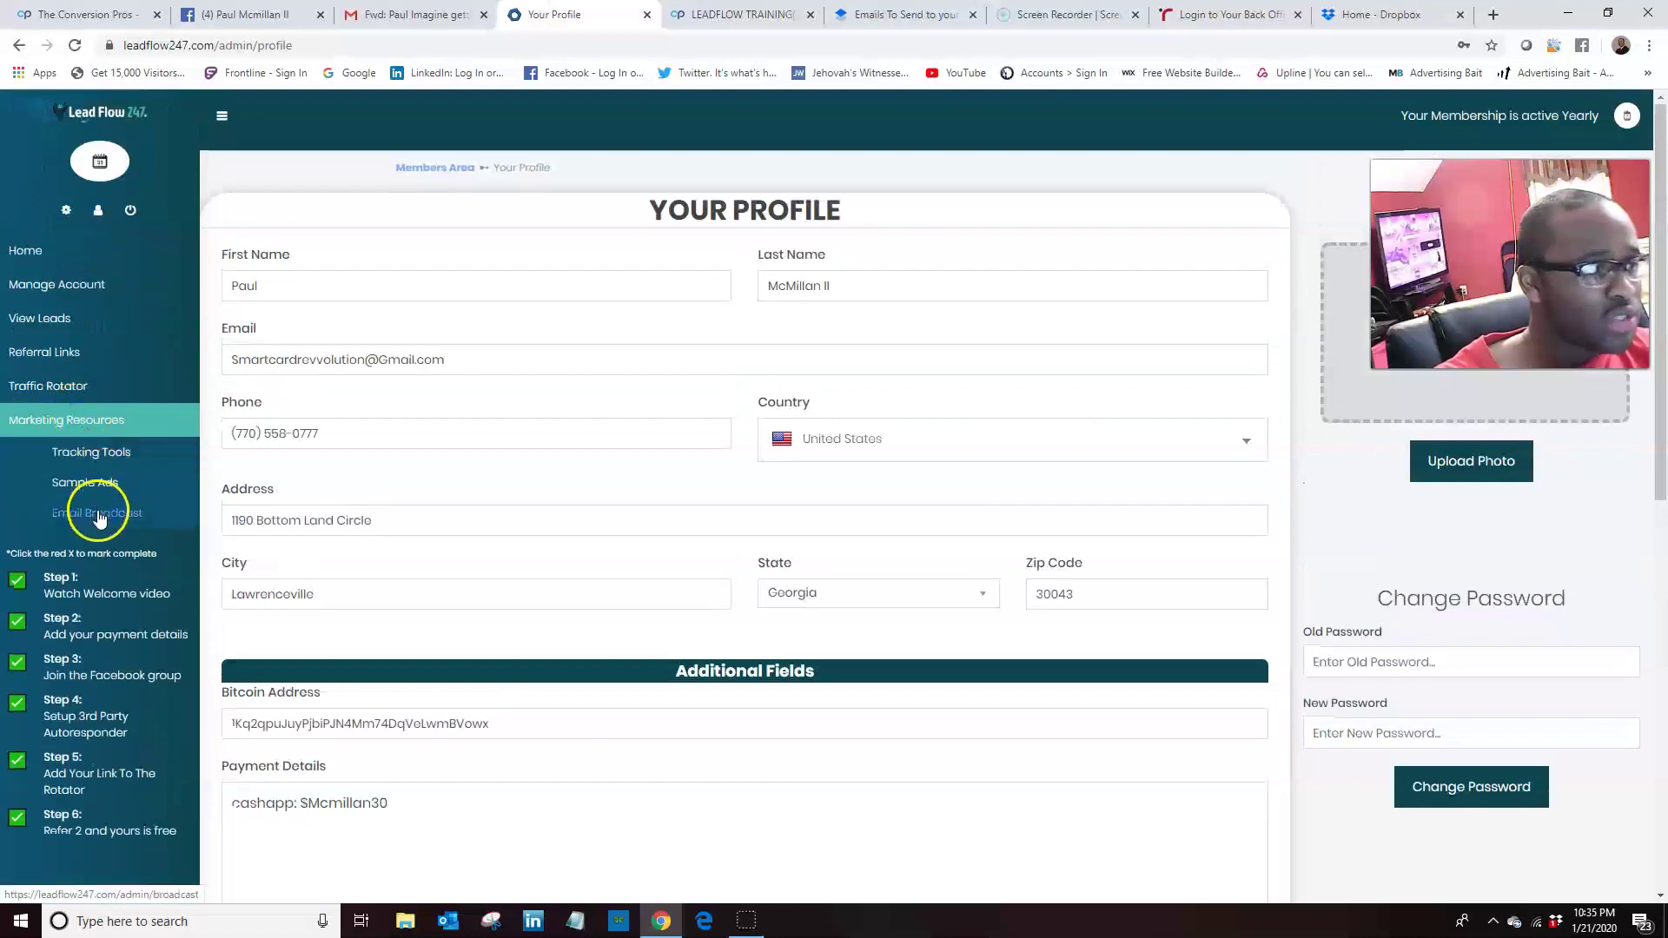
left_click(98, 514)
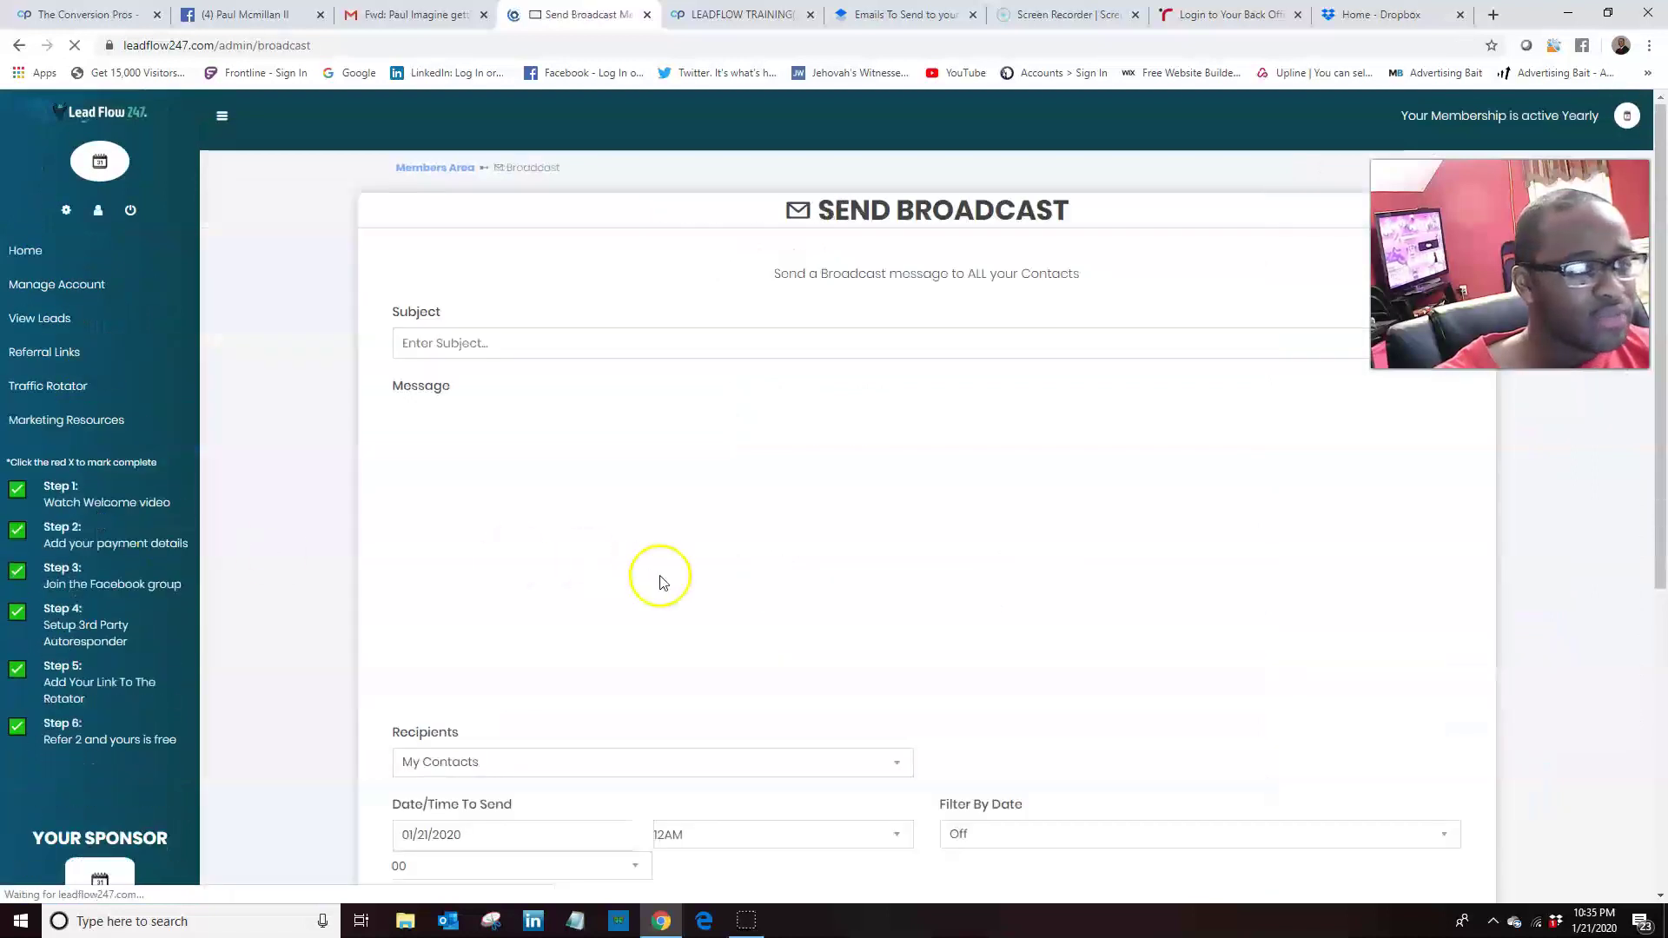
scroll(682, 555, "down", 2)
scroll(682, 553, "down", 2)
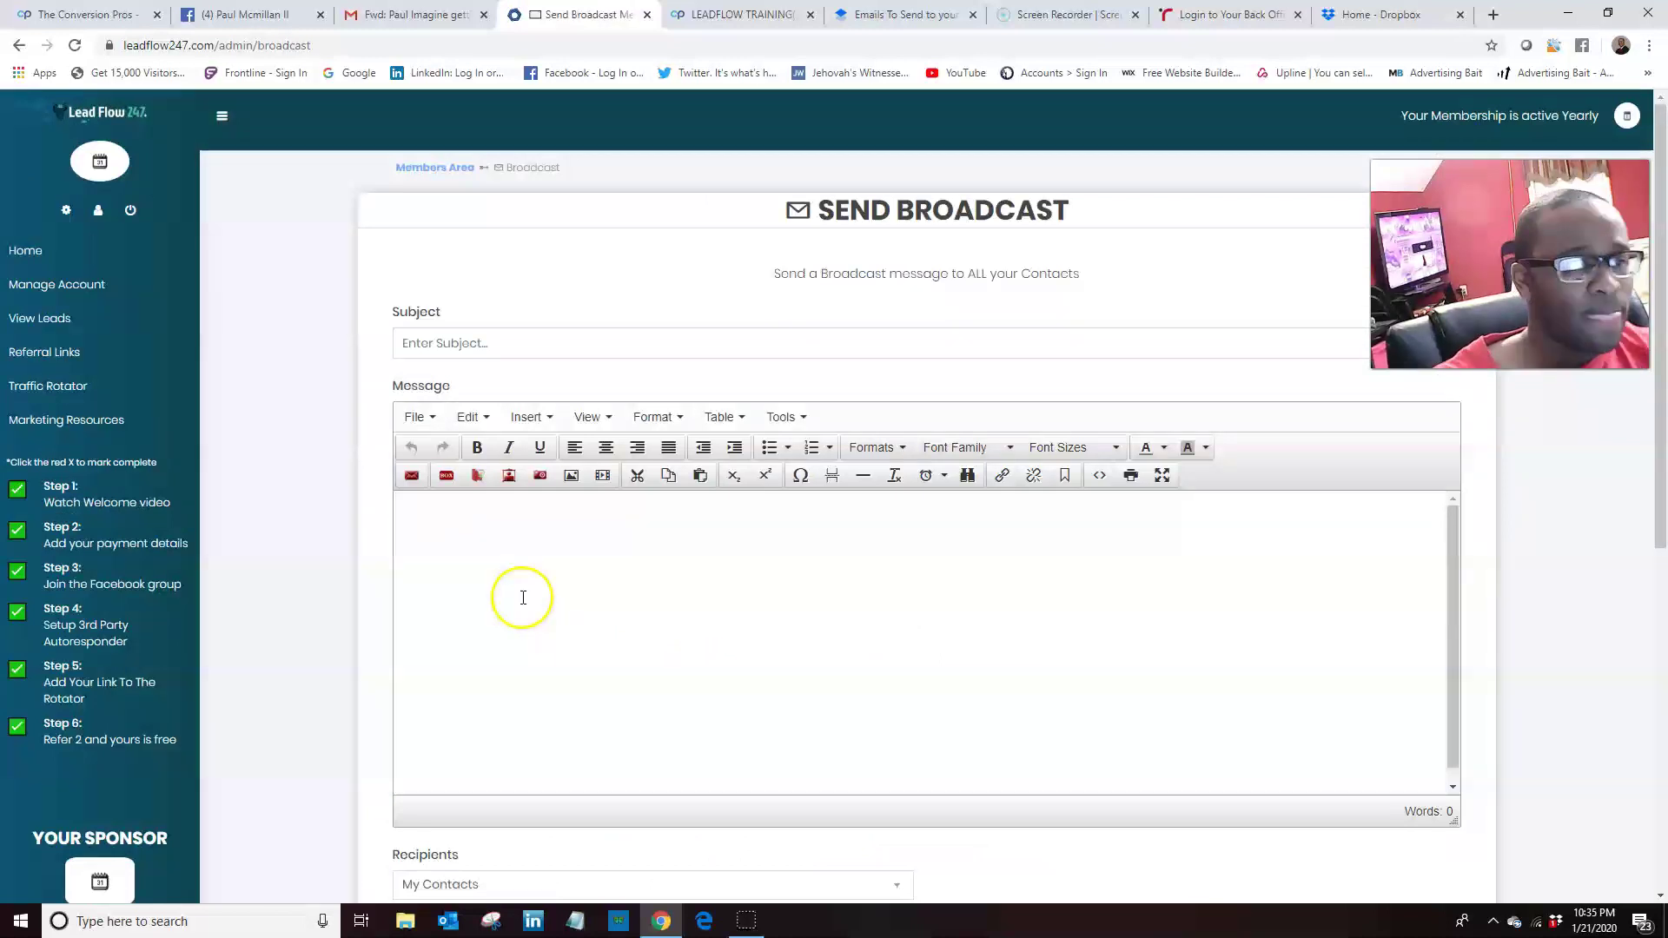
left_click(471, 549)
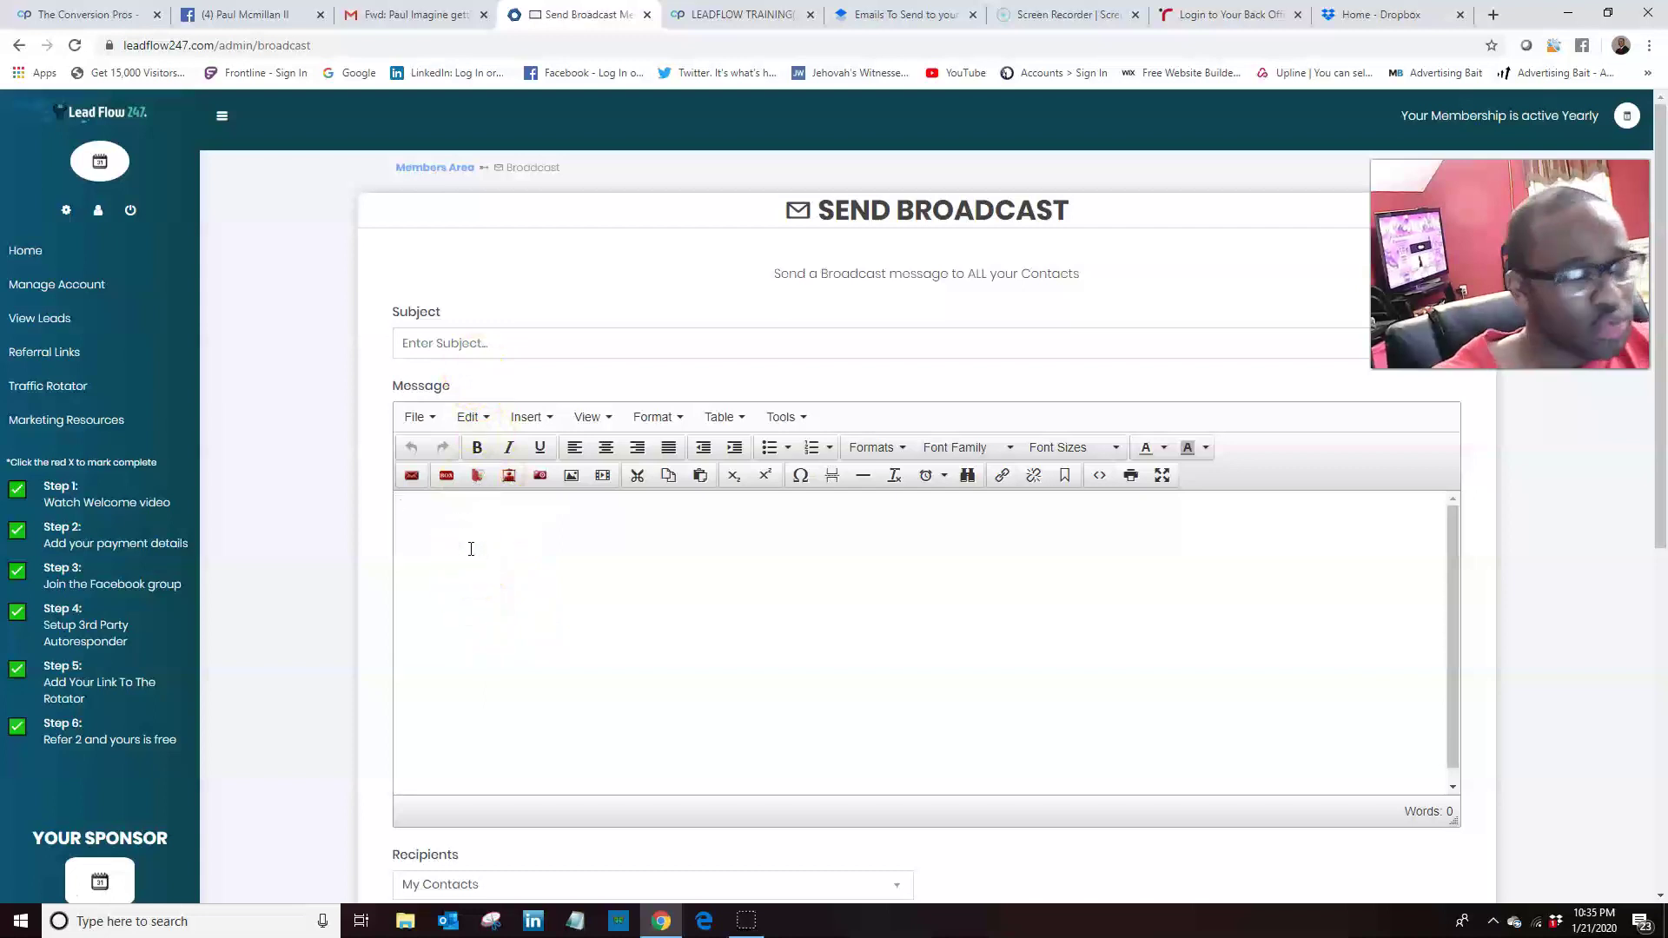
Paste the swipe email into the message and add blank lines around the video link.
key("ctrl+v")
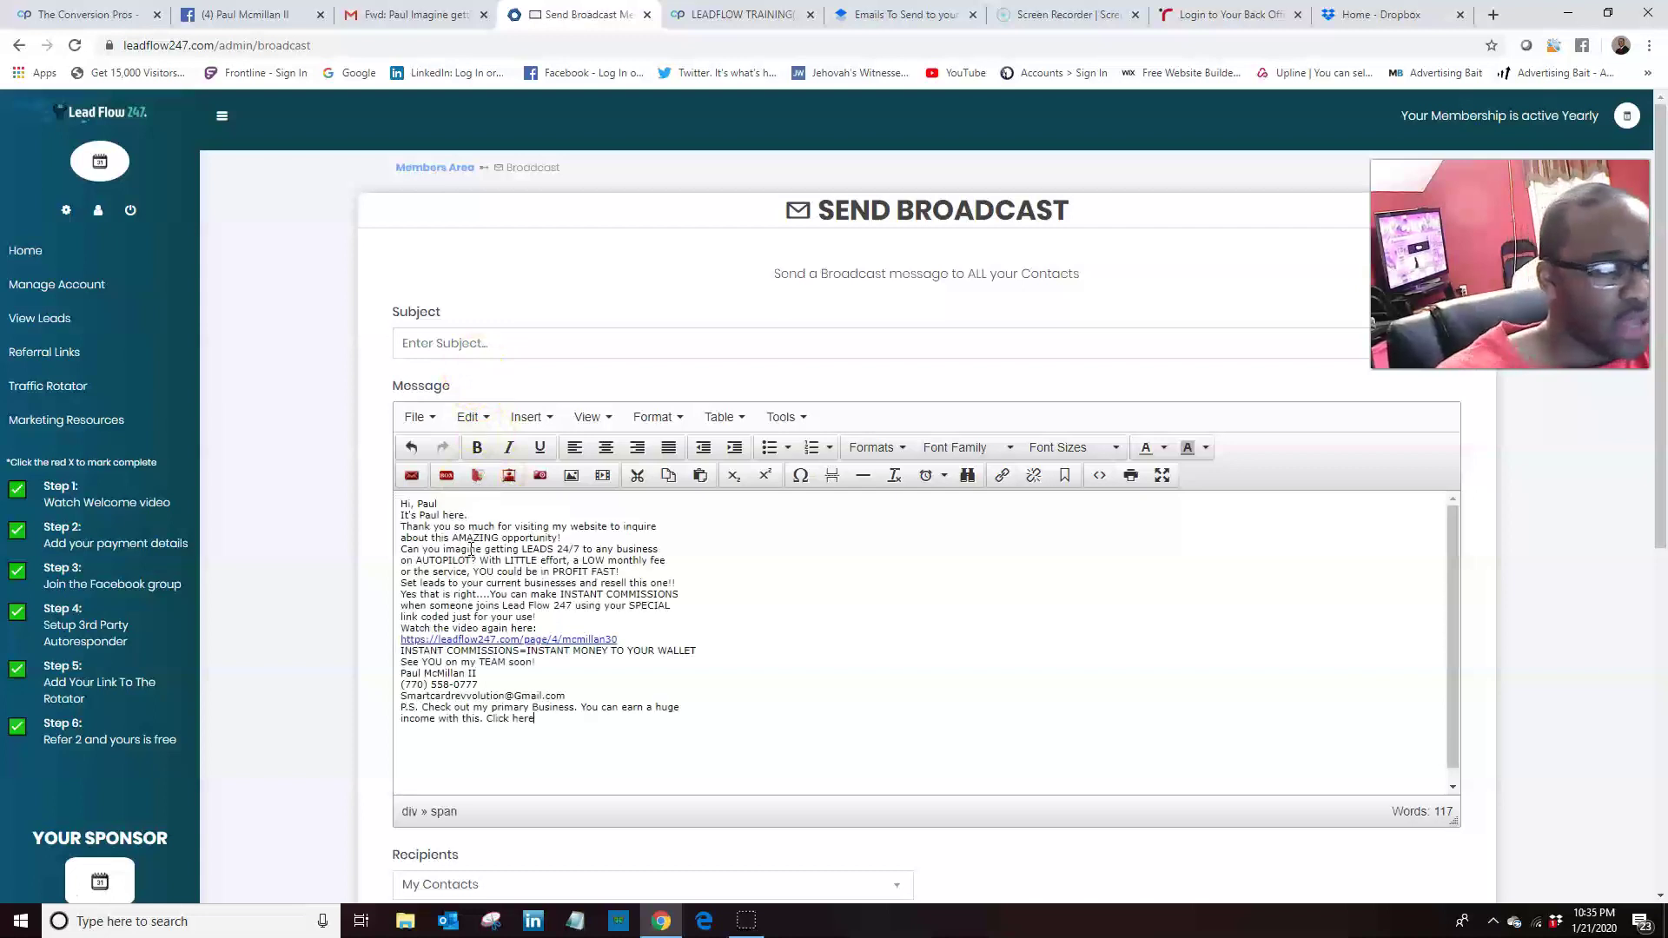
left_click(928, 731)
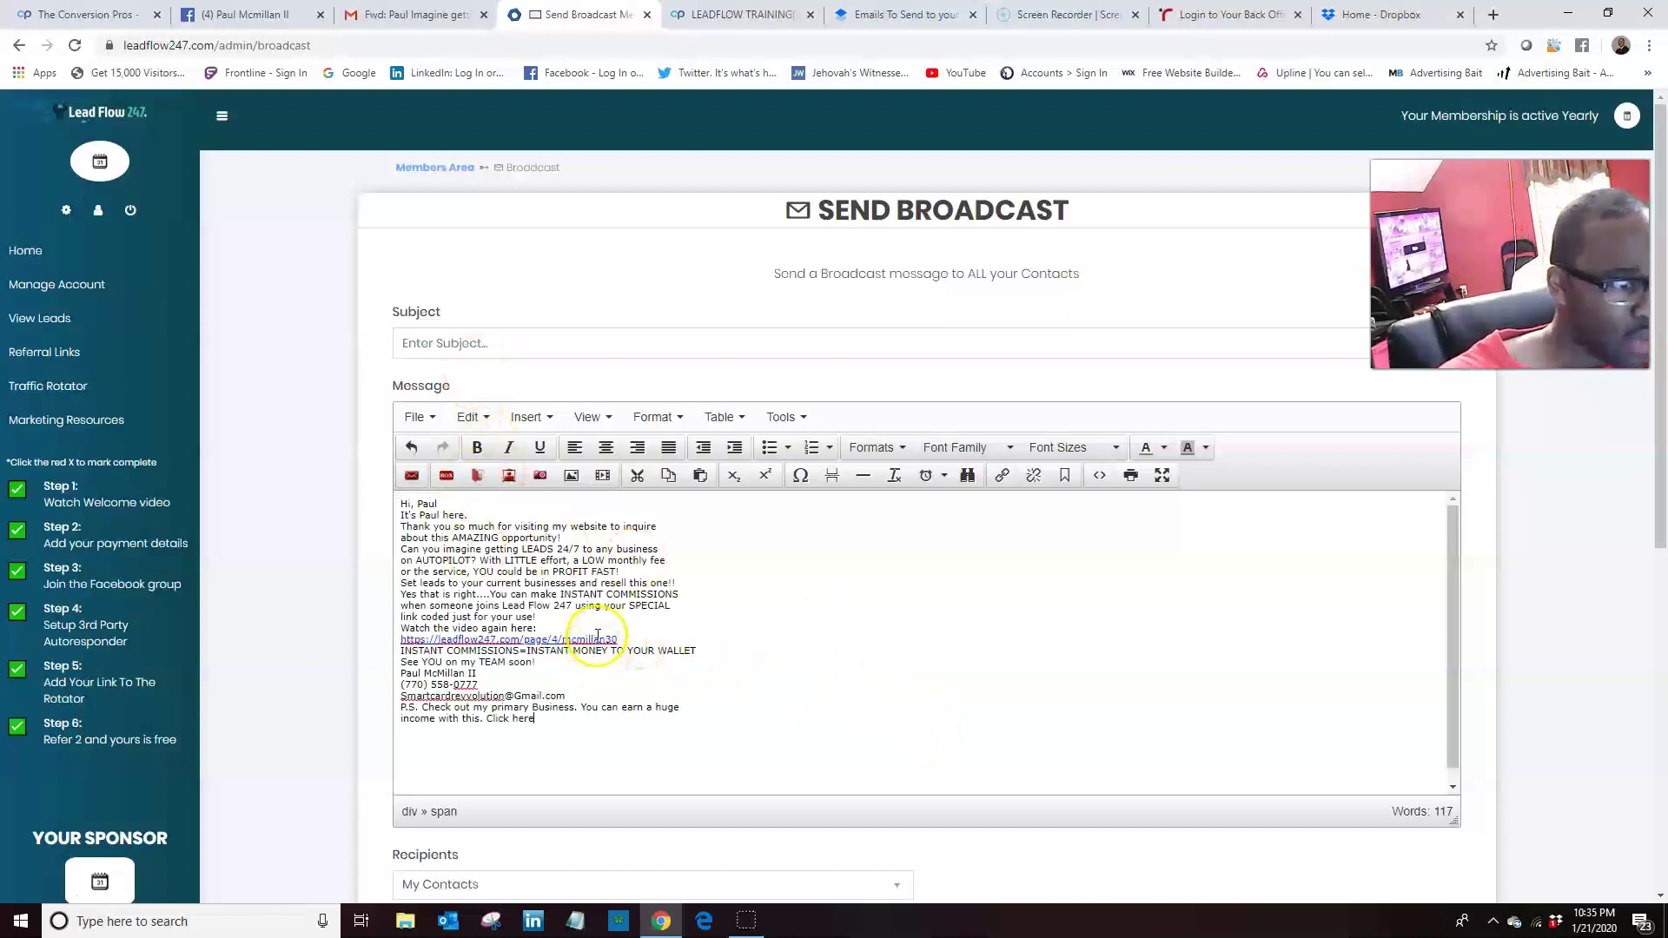
left_click(625, 638)
key("Return")
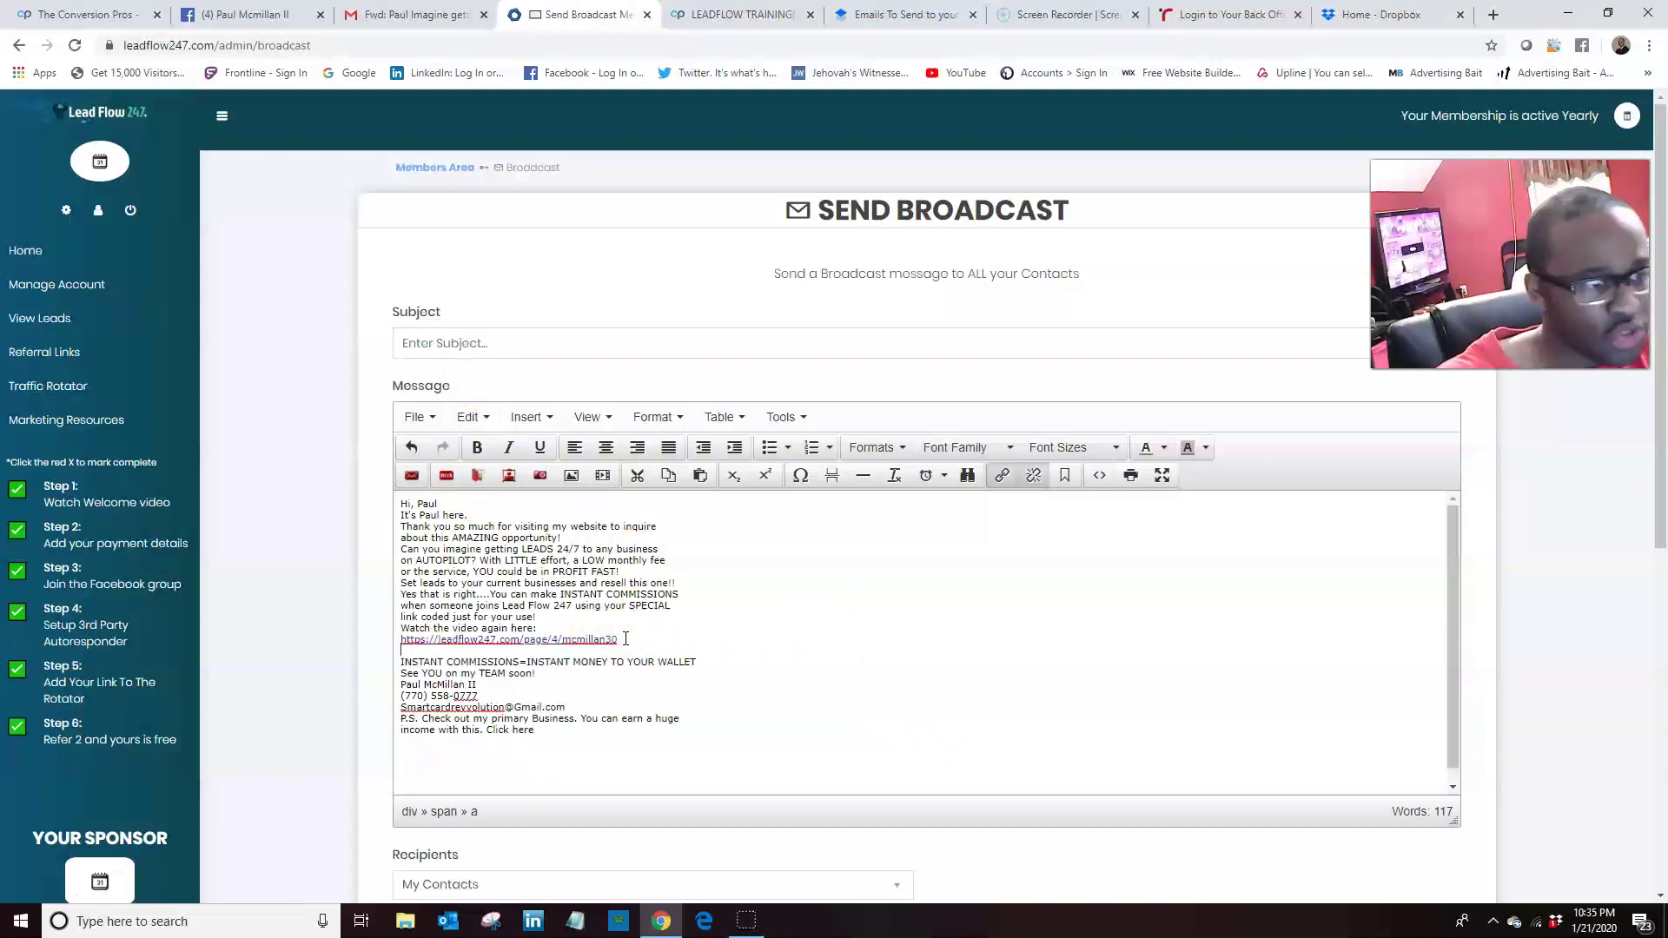
left_click(565, 628)
key("Return")
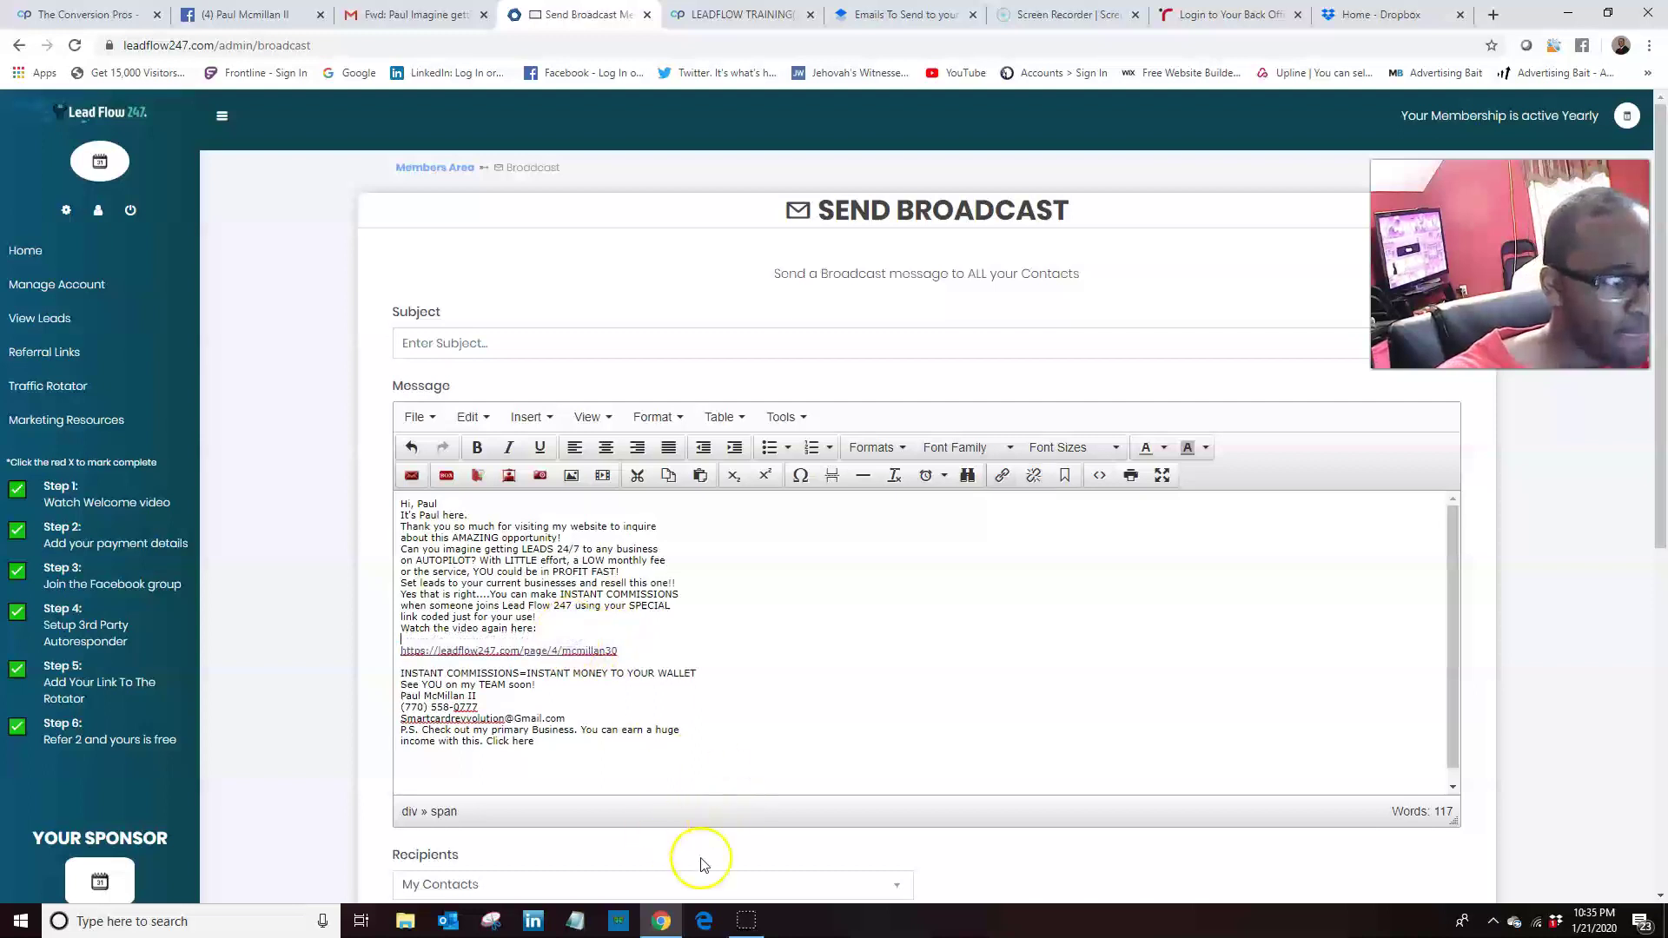
Add a blank line before the P.S. and remove 'Paul' from the greeting.
left_click(596, 718)
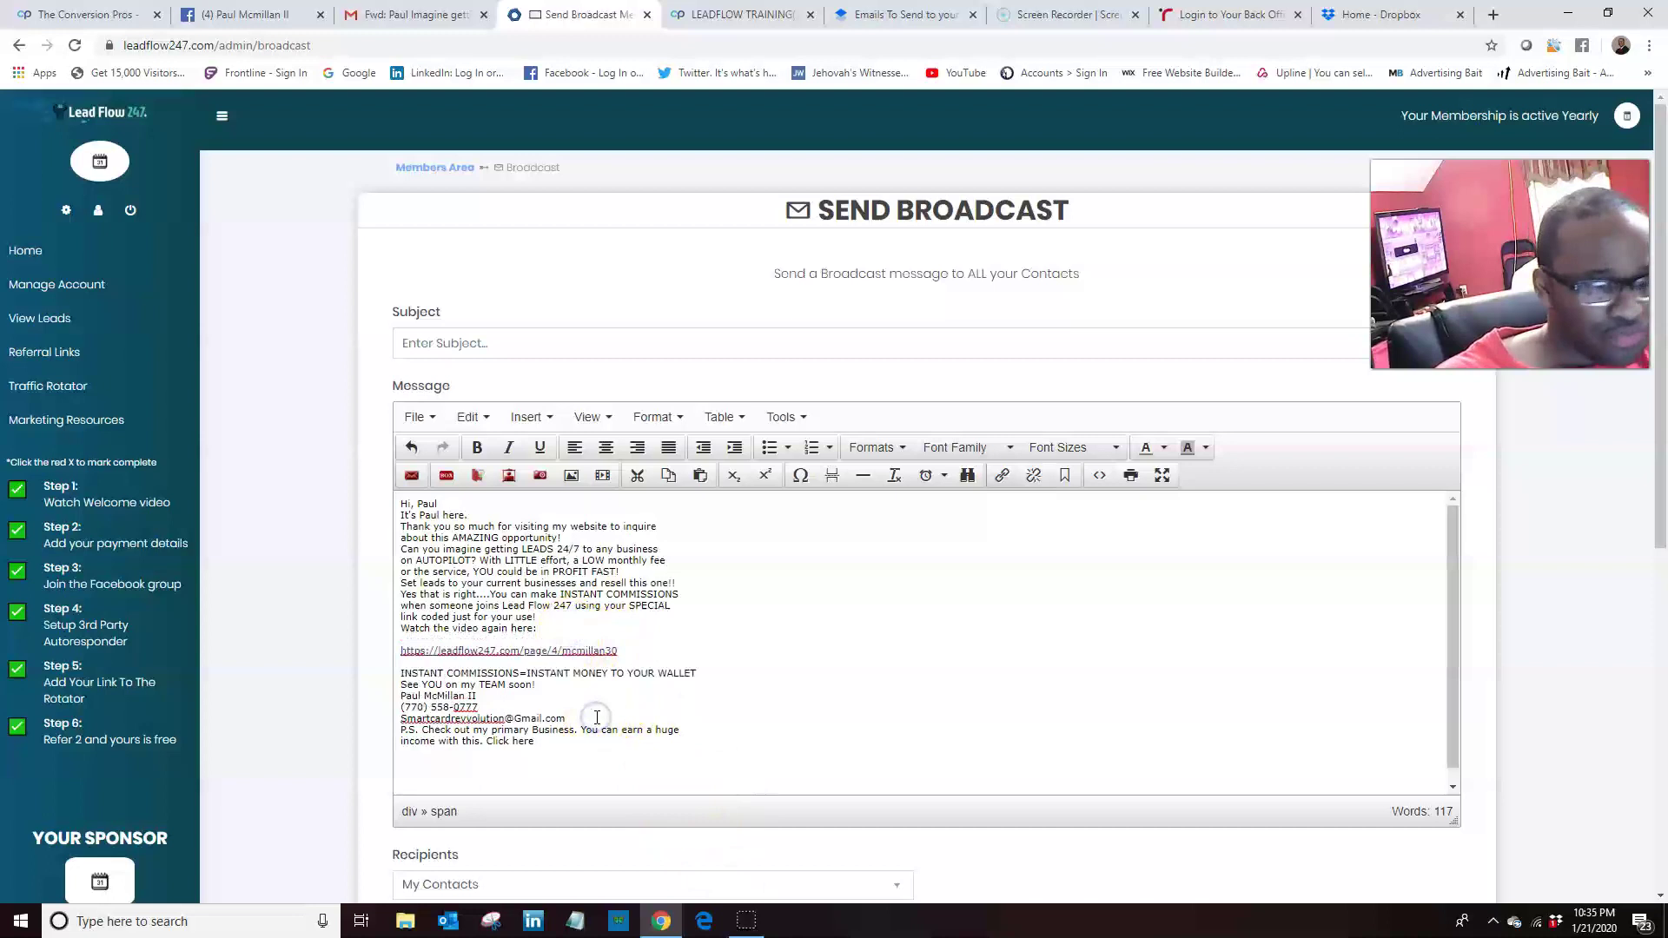
key("Return")
left_click(591, 710)
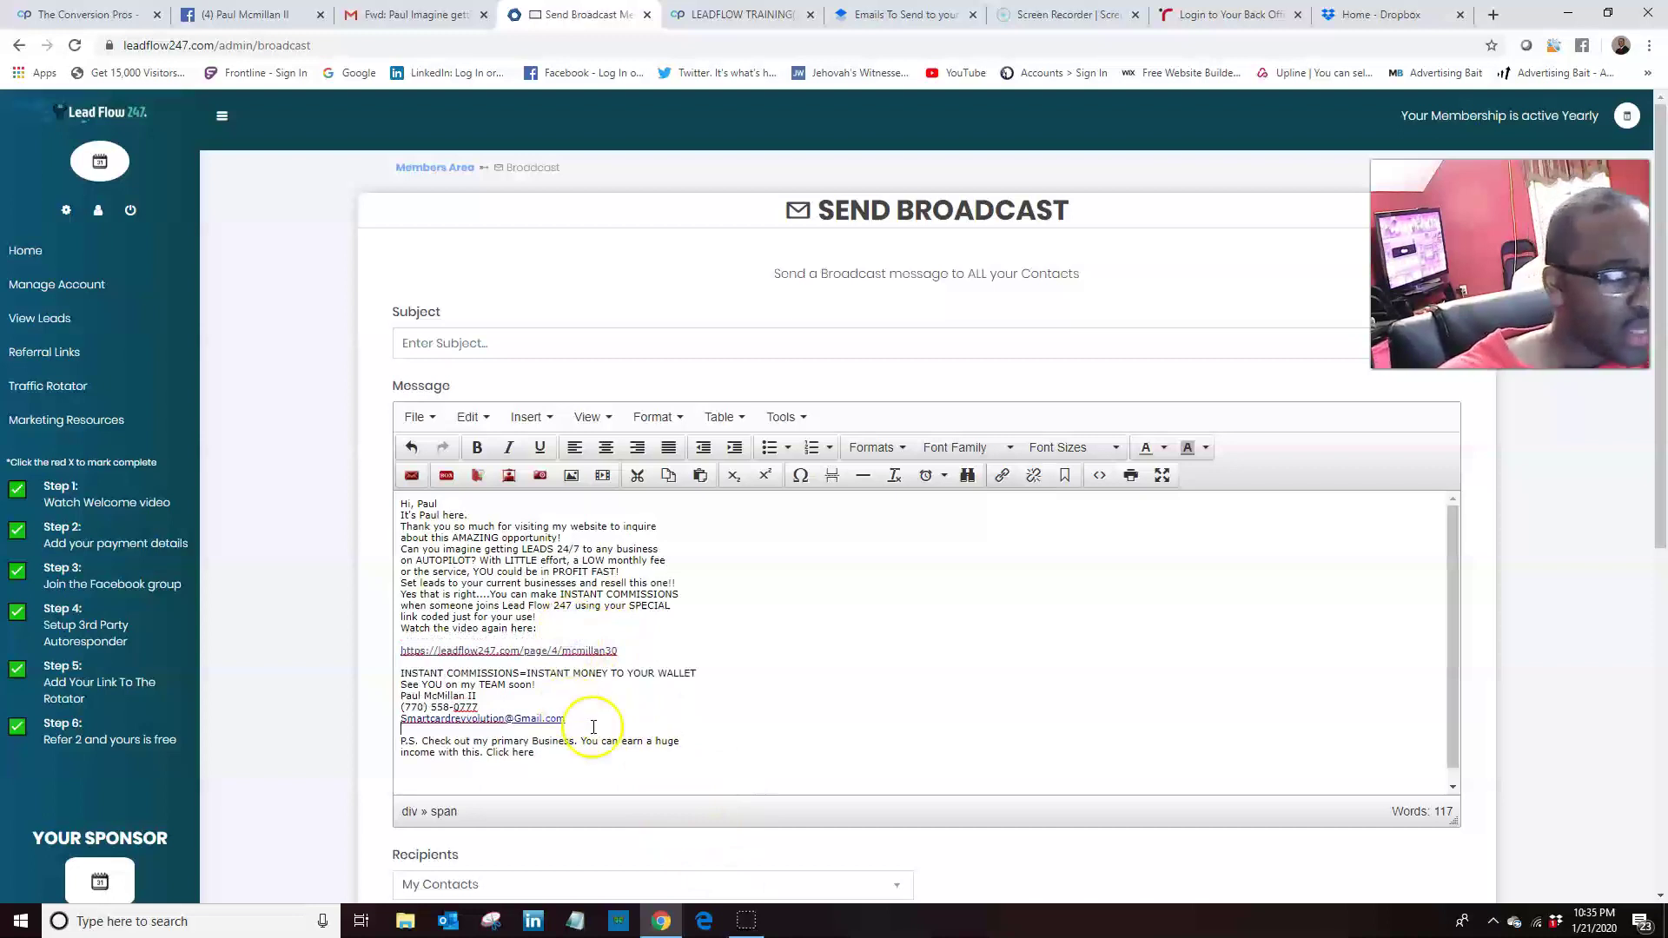
left_click(491, 509)
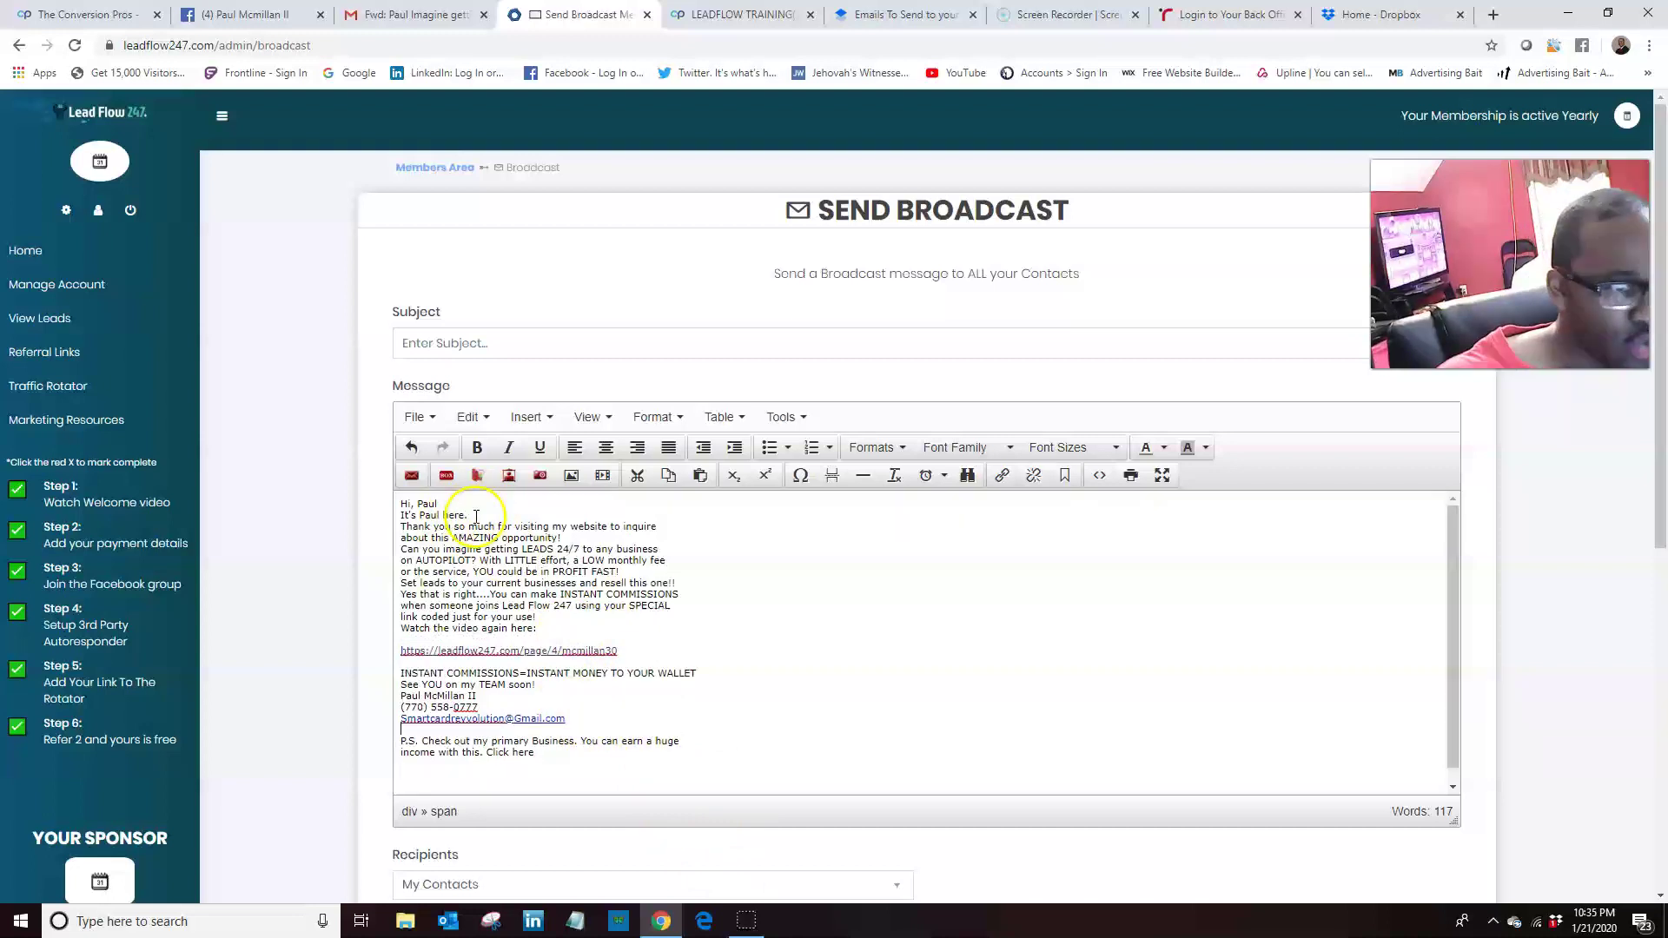
left_click(433, 503)
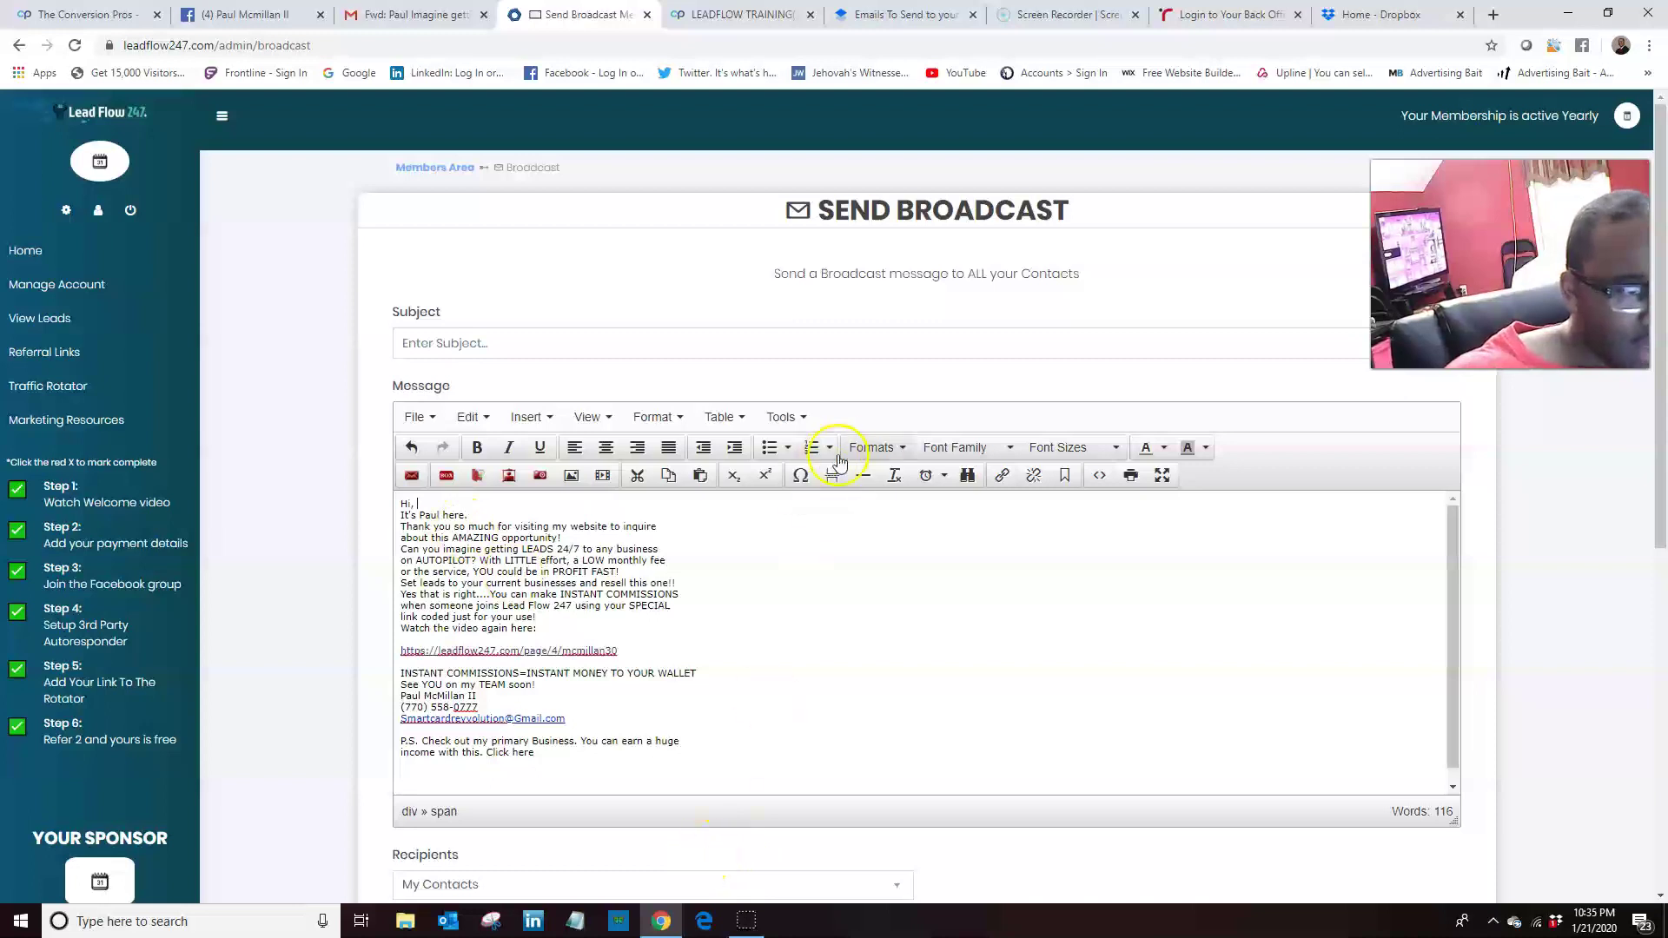
Check the Formats, Format and Insert menus, then make the greeting 'Hi, {first name}' followed by a blank line.
left_click(899, 448)
mouse_move(899, 480)
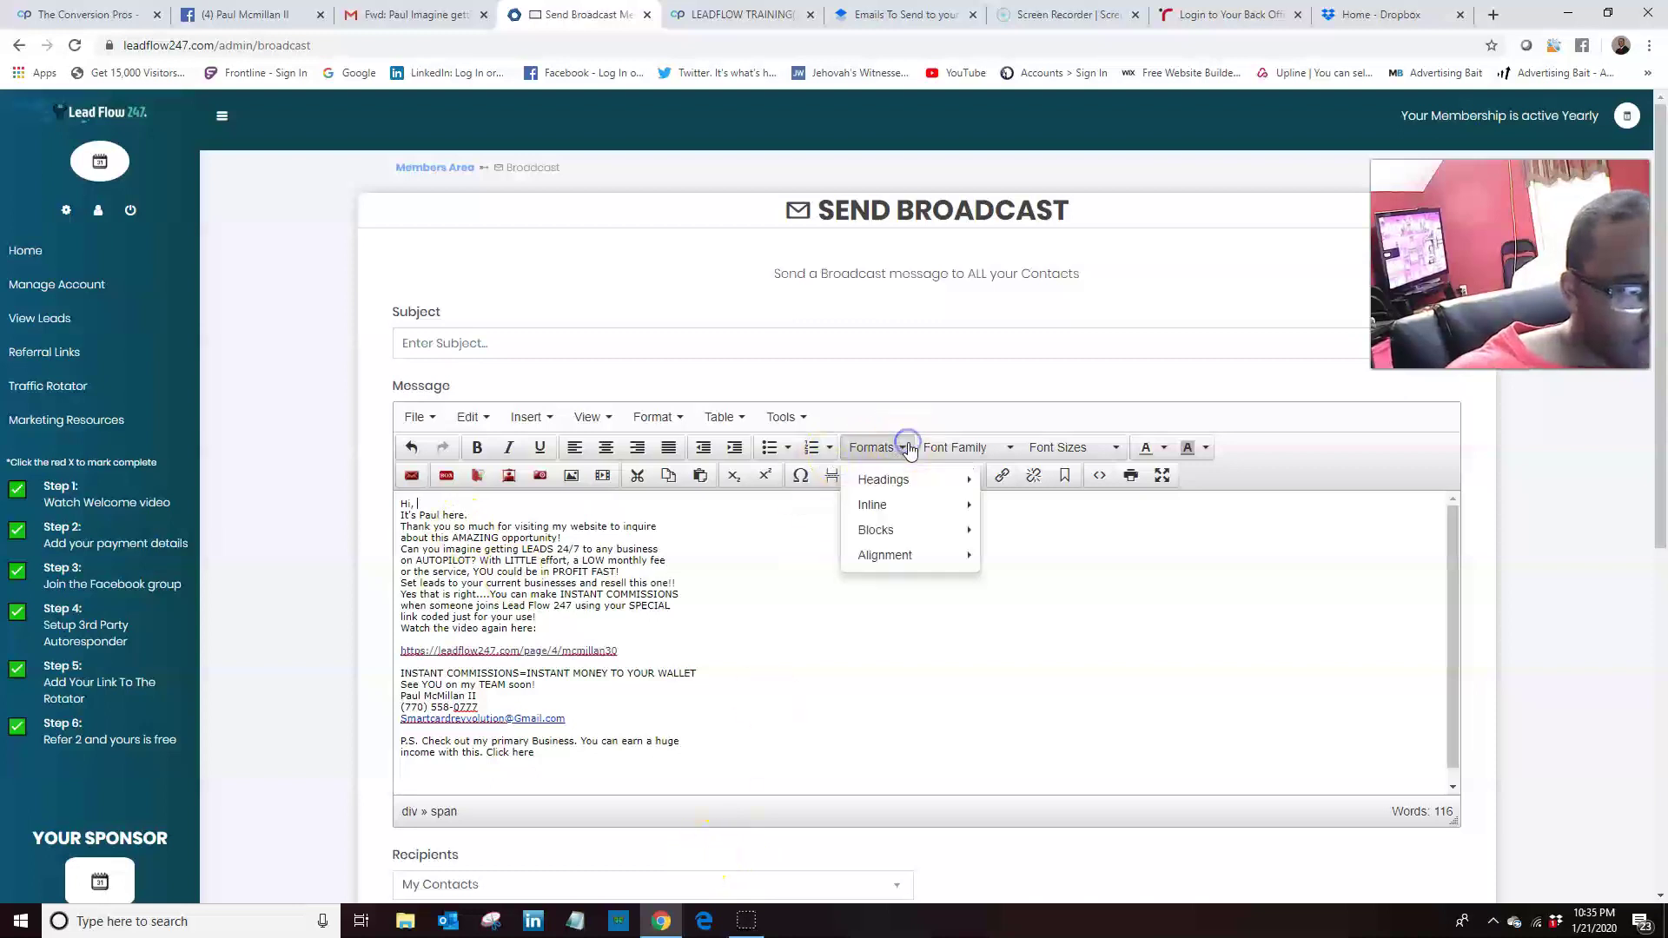
left_click(781, 526)
left_click(668, 422)
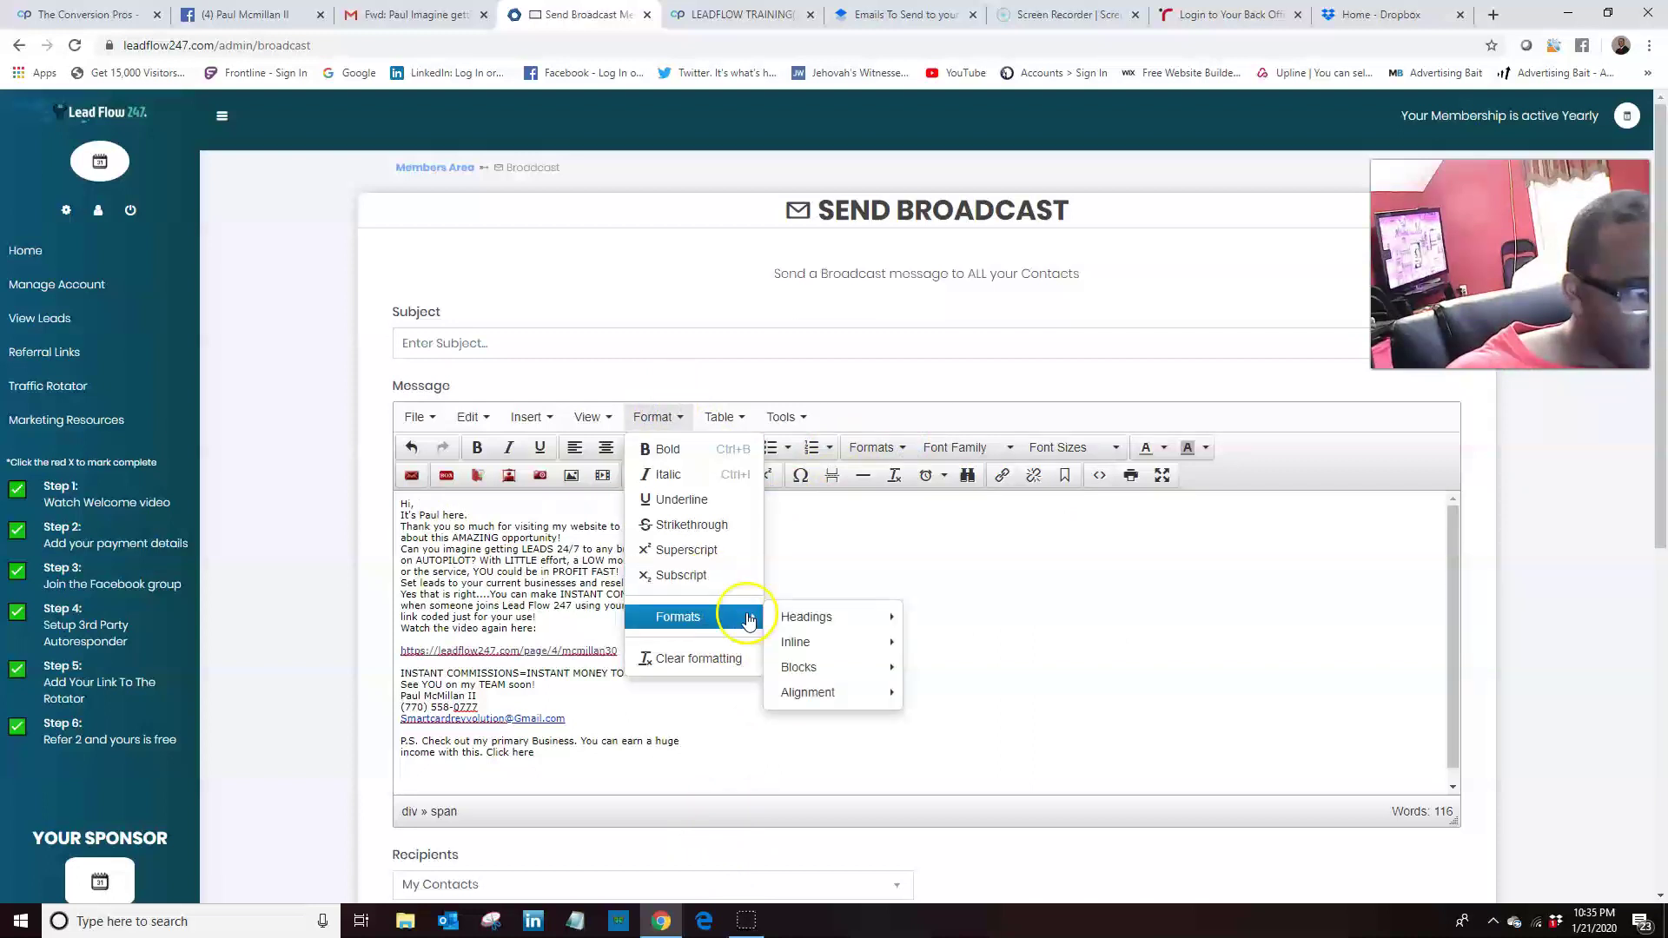
left_click(556, 503)
left_click(550, 414)
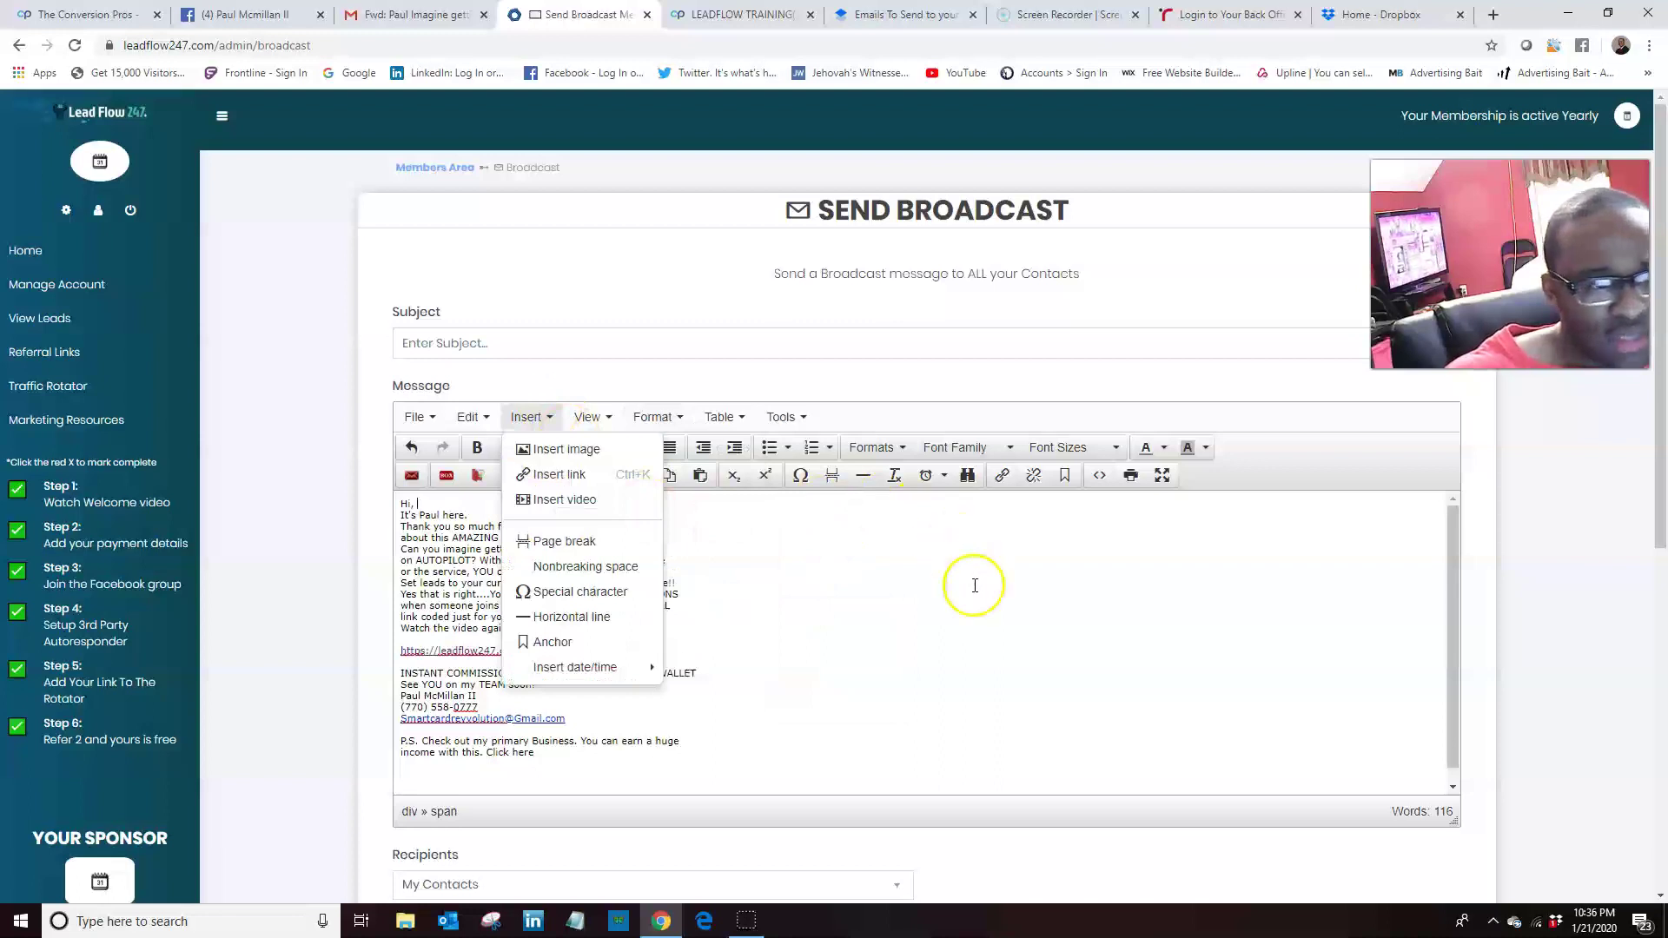
left_click(880, 557)
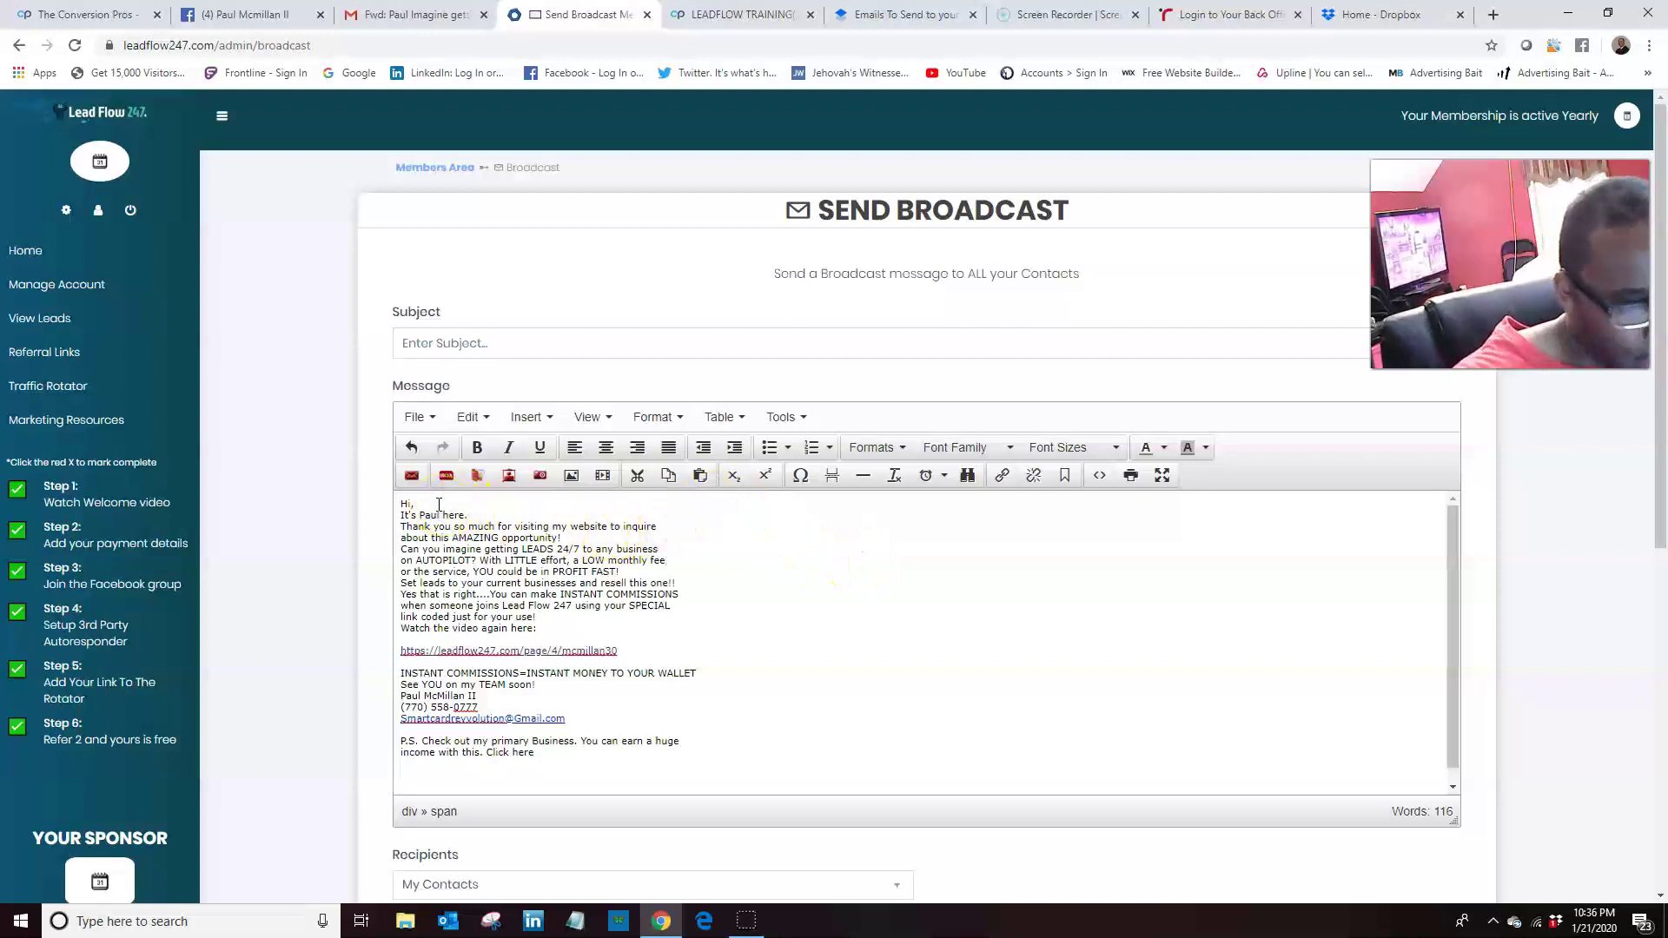
type("{first name")
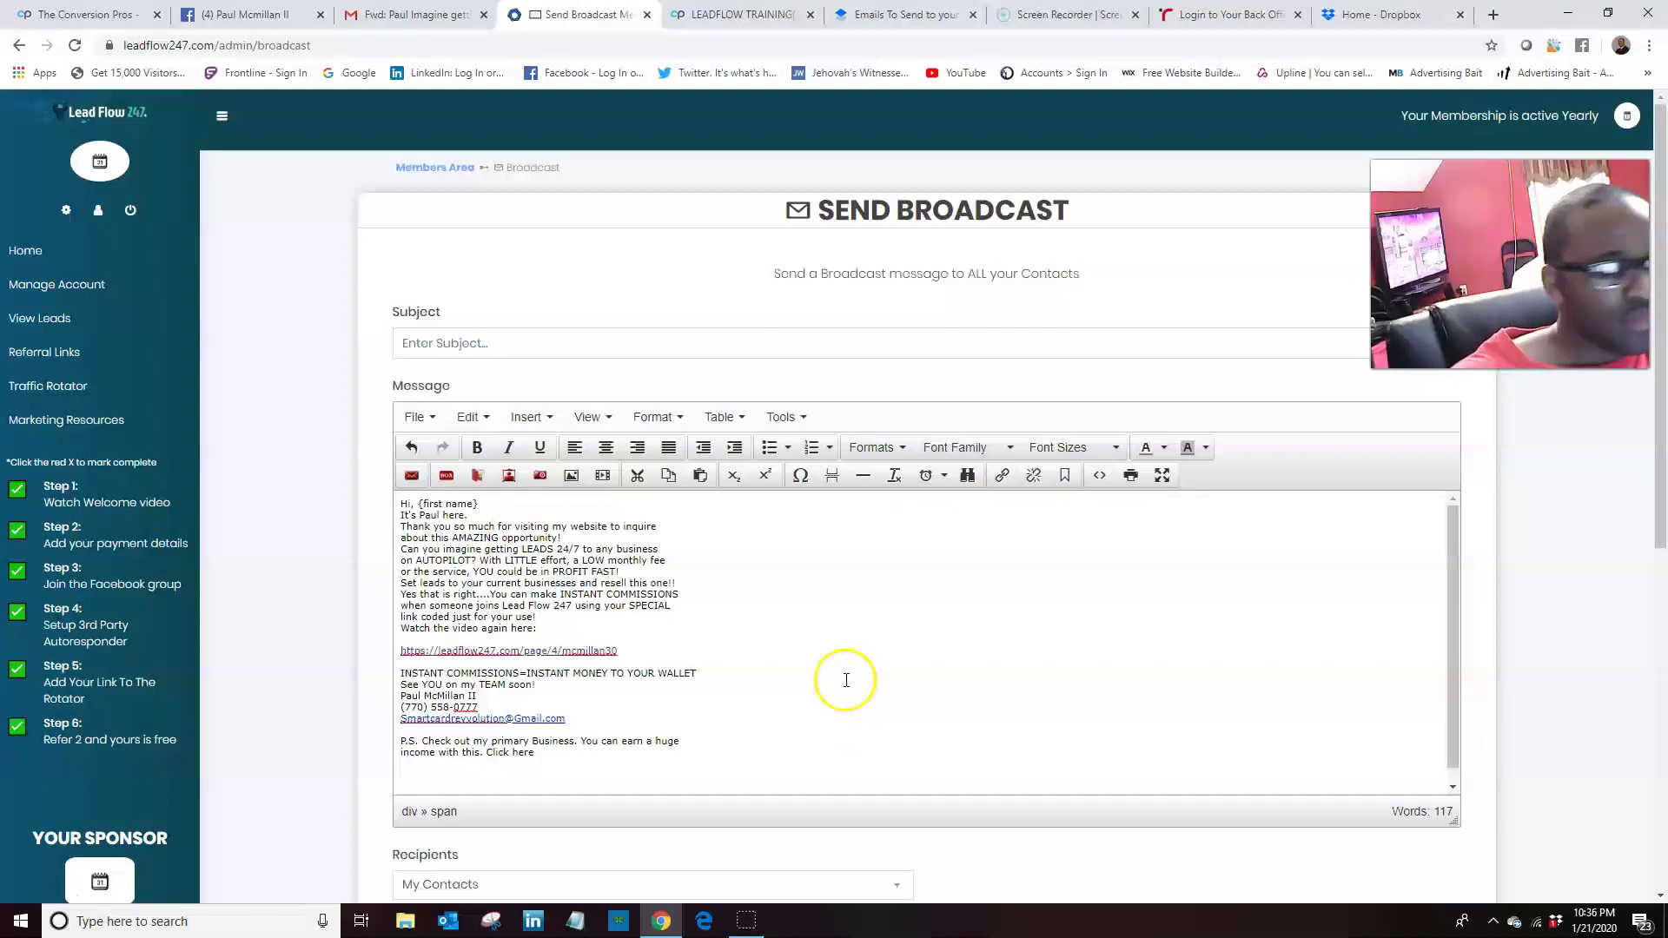
key("Return")
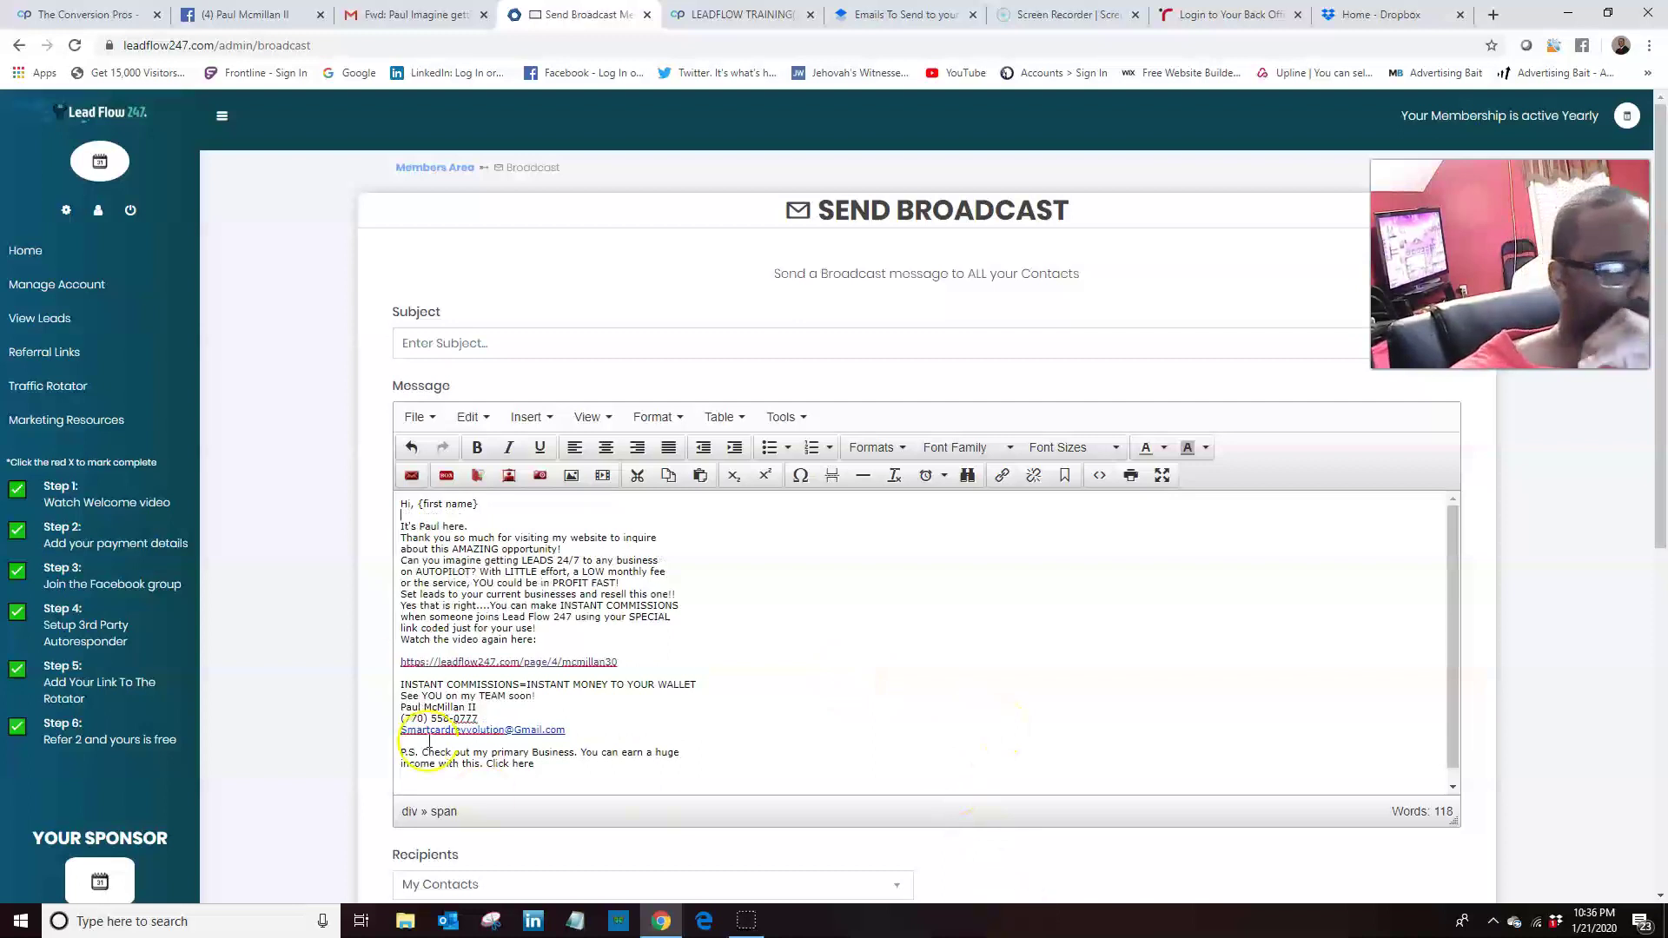
Change the video link's display text to 'Get your constant flow of leads here!'.
left_click(469, 662)
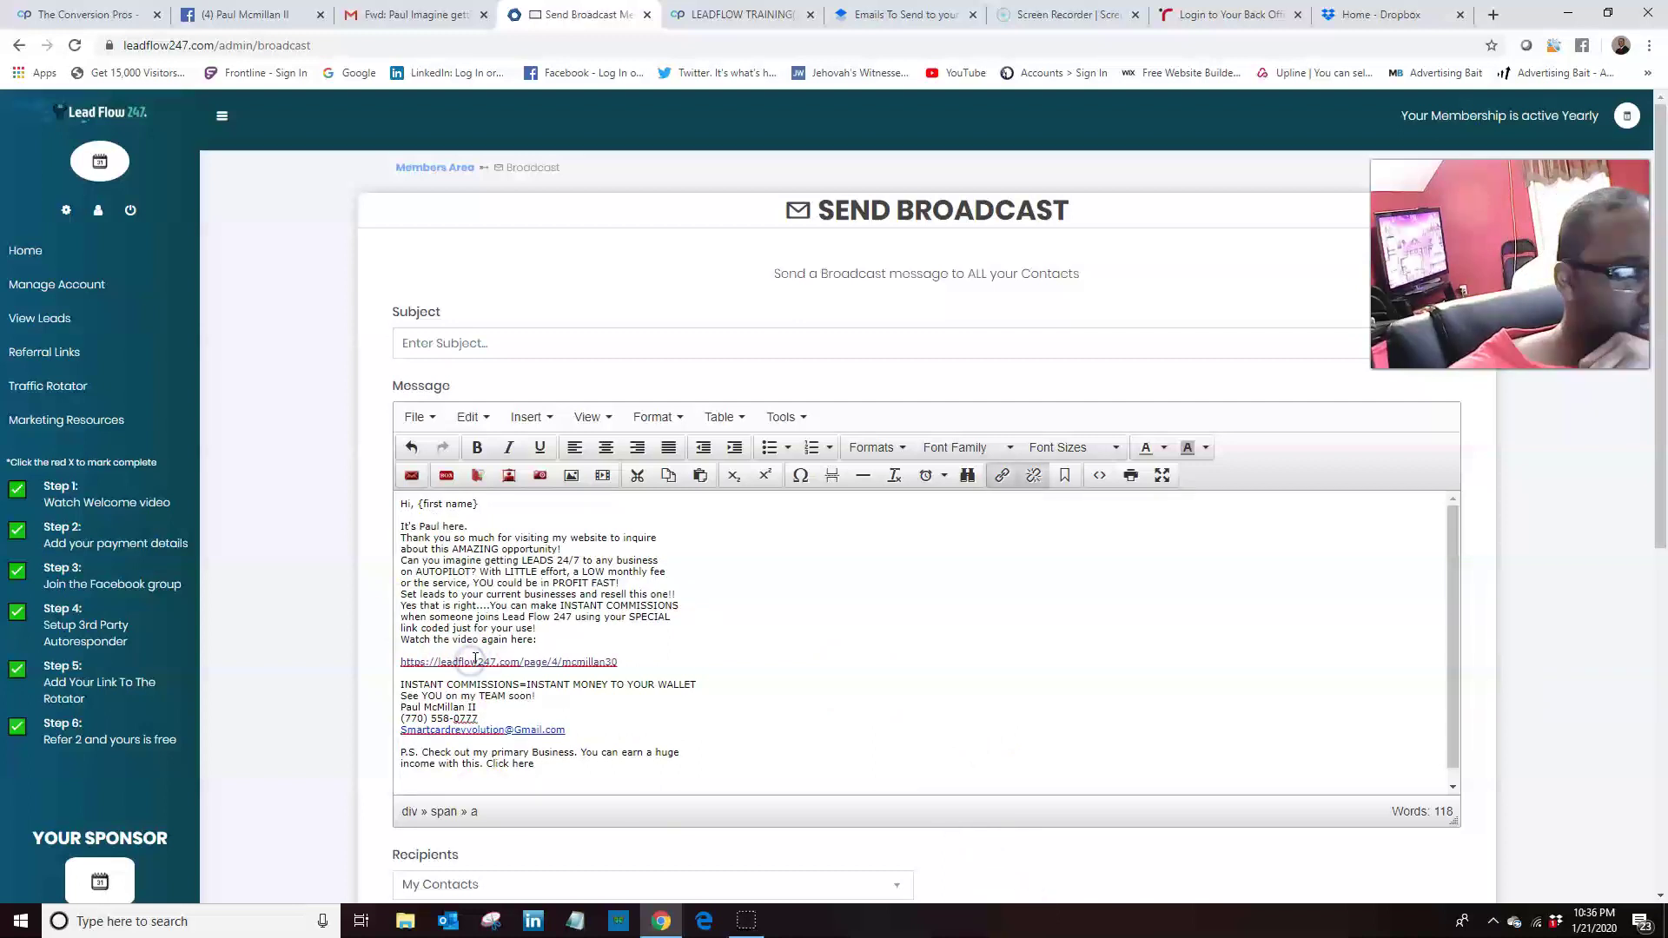
left_click(1002, 475)
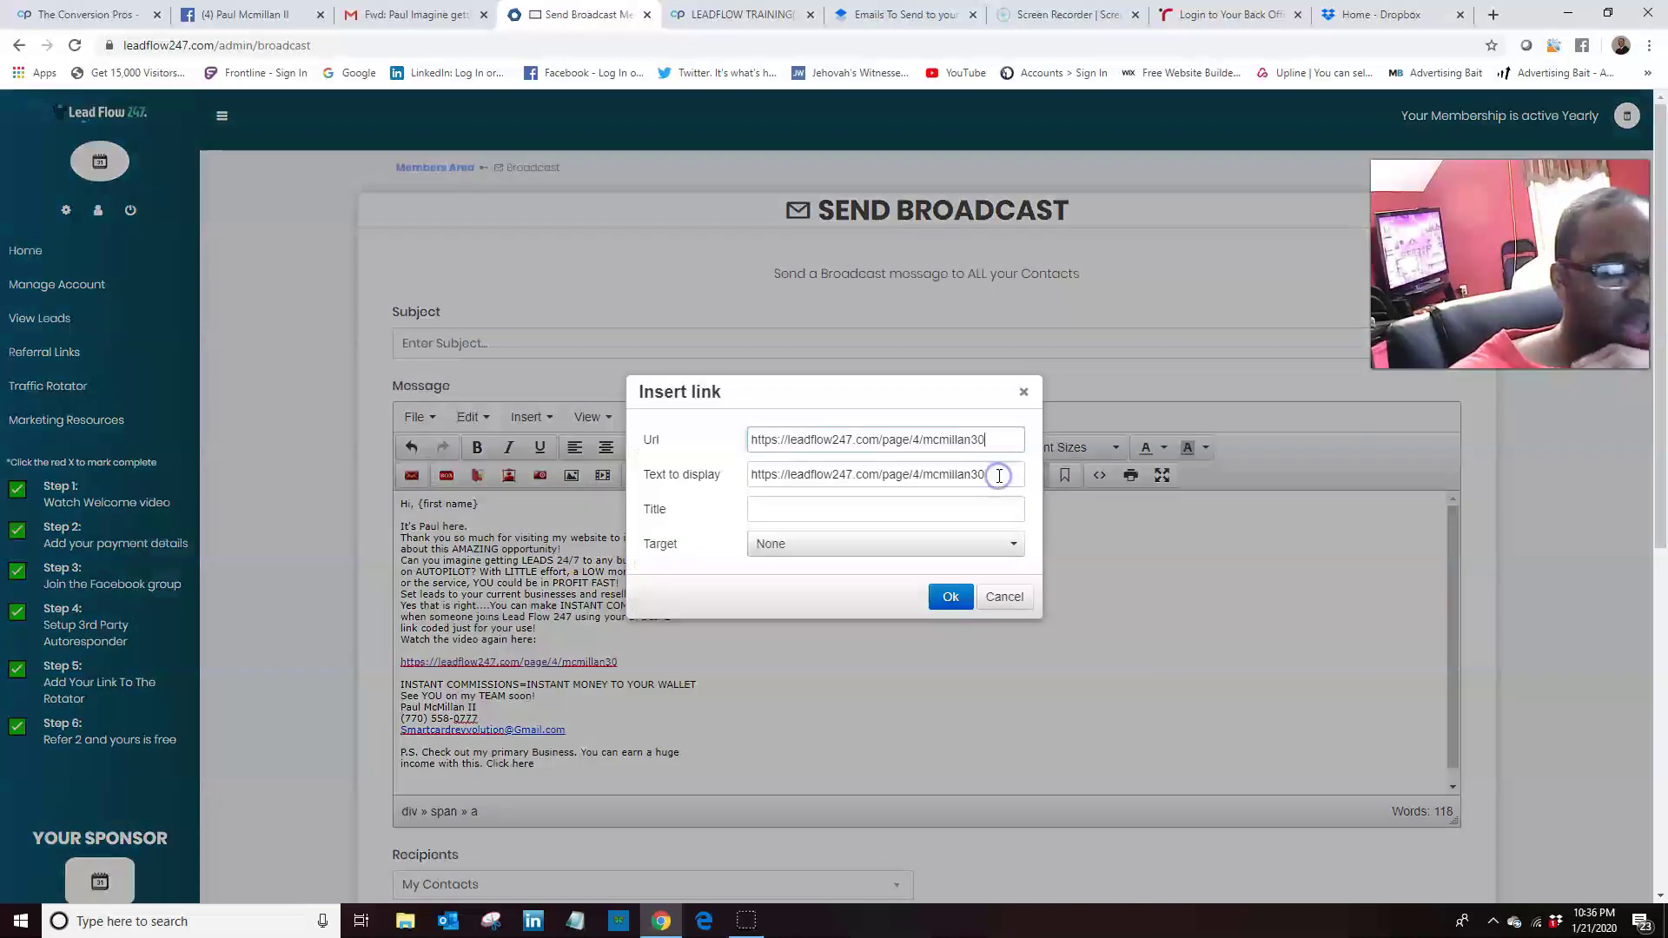
left_click_drag(984, 475, 765, 495)
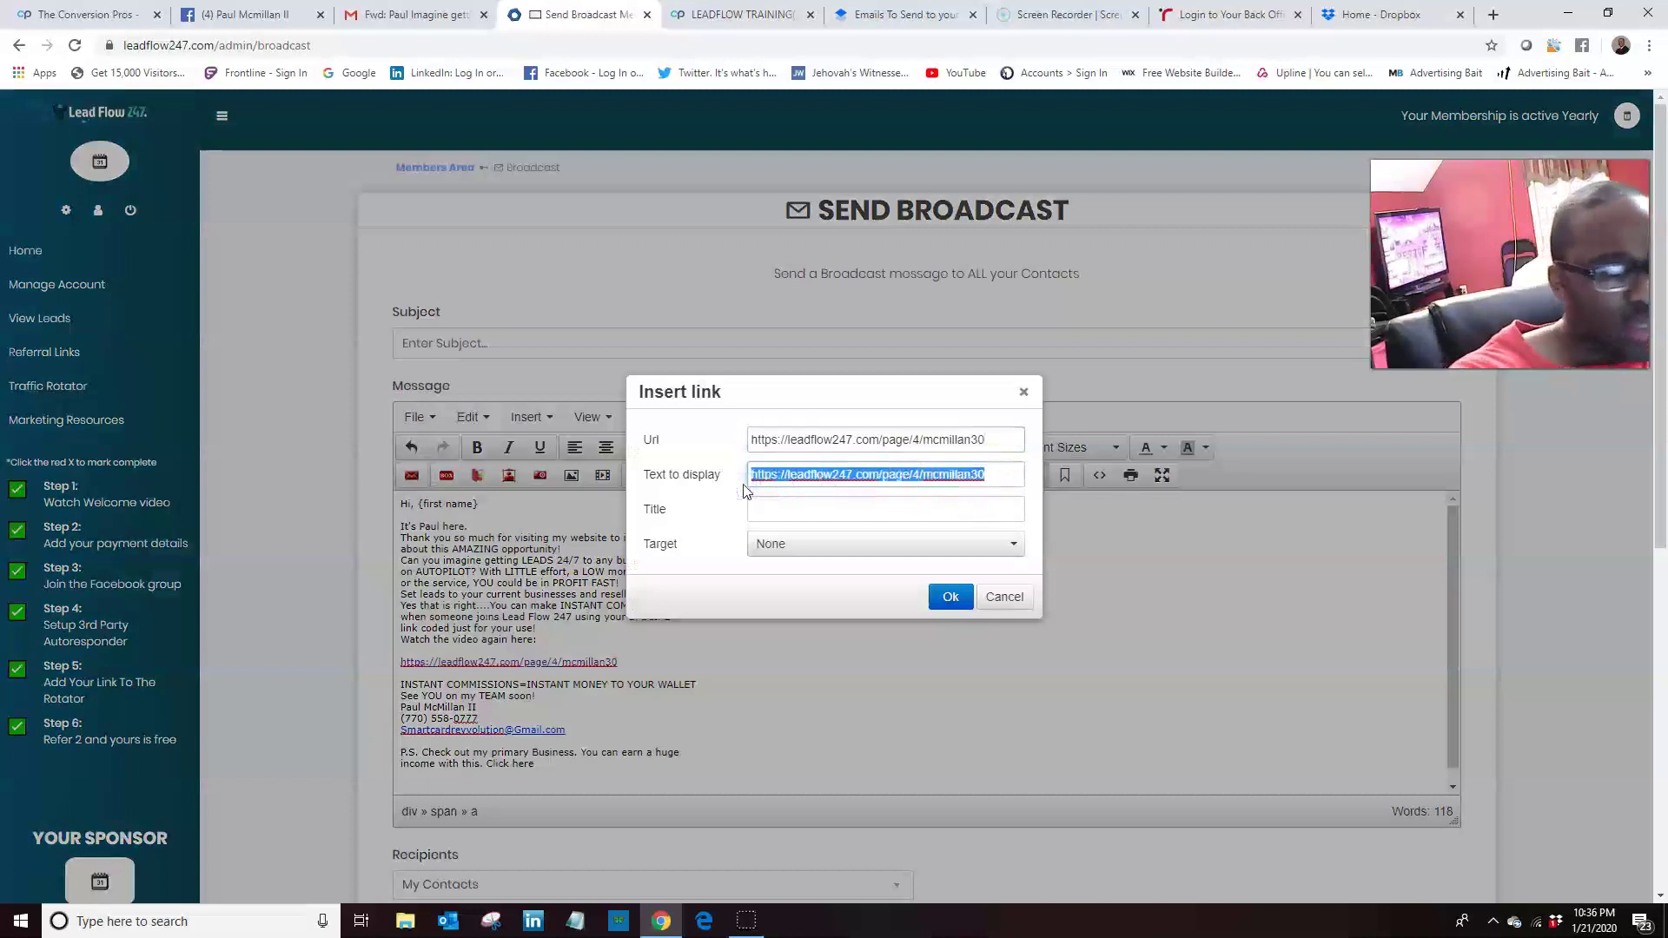
key("BackSpace")
type("Get your constant flow of leads here")
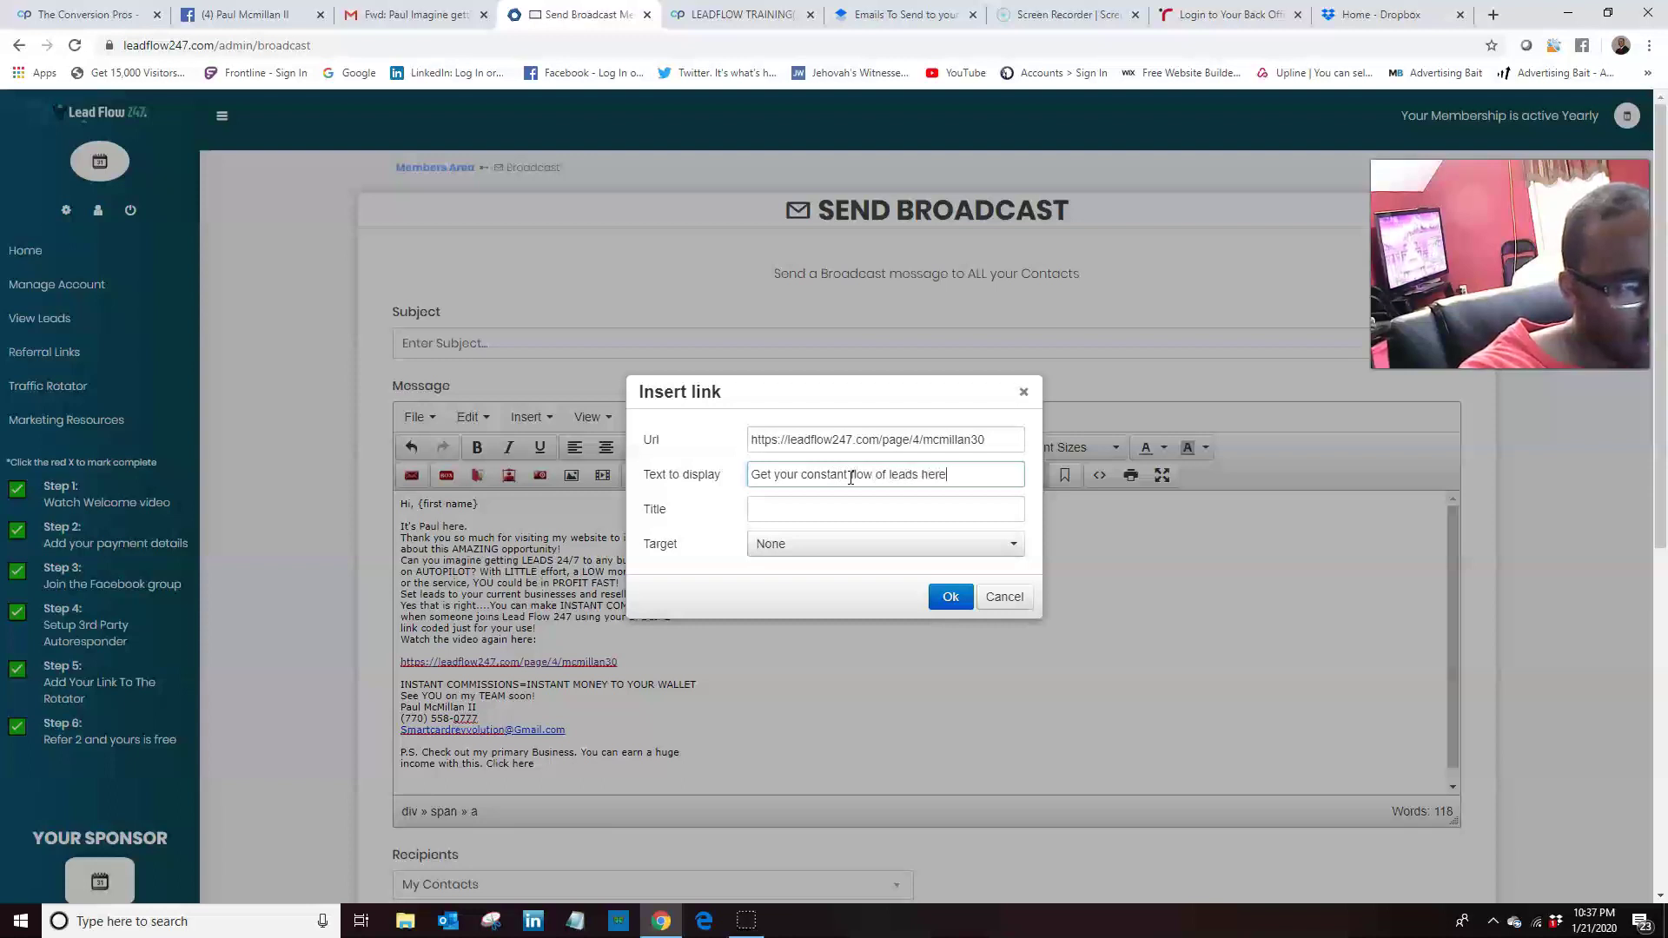
type("!")
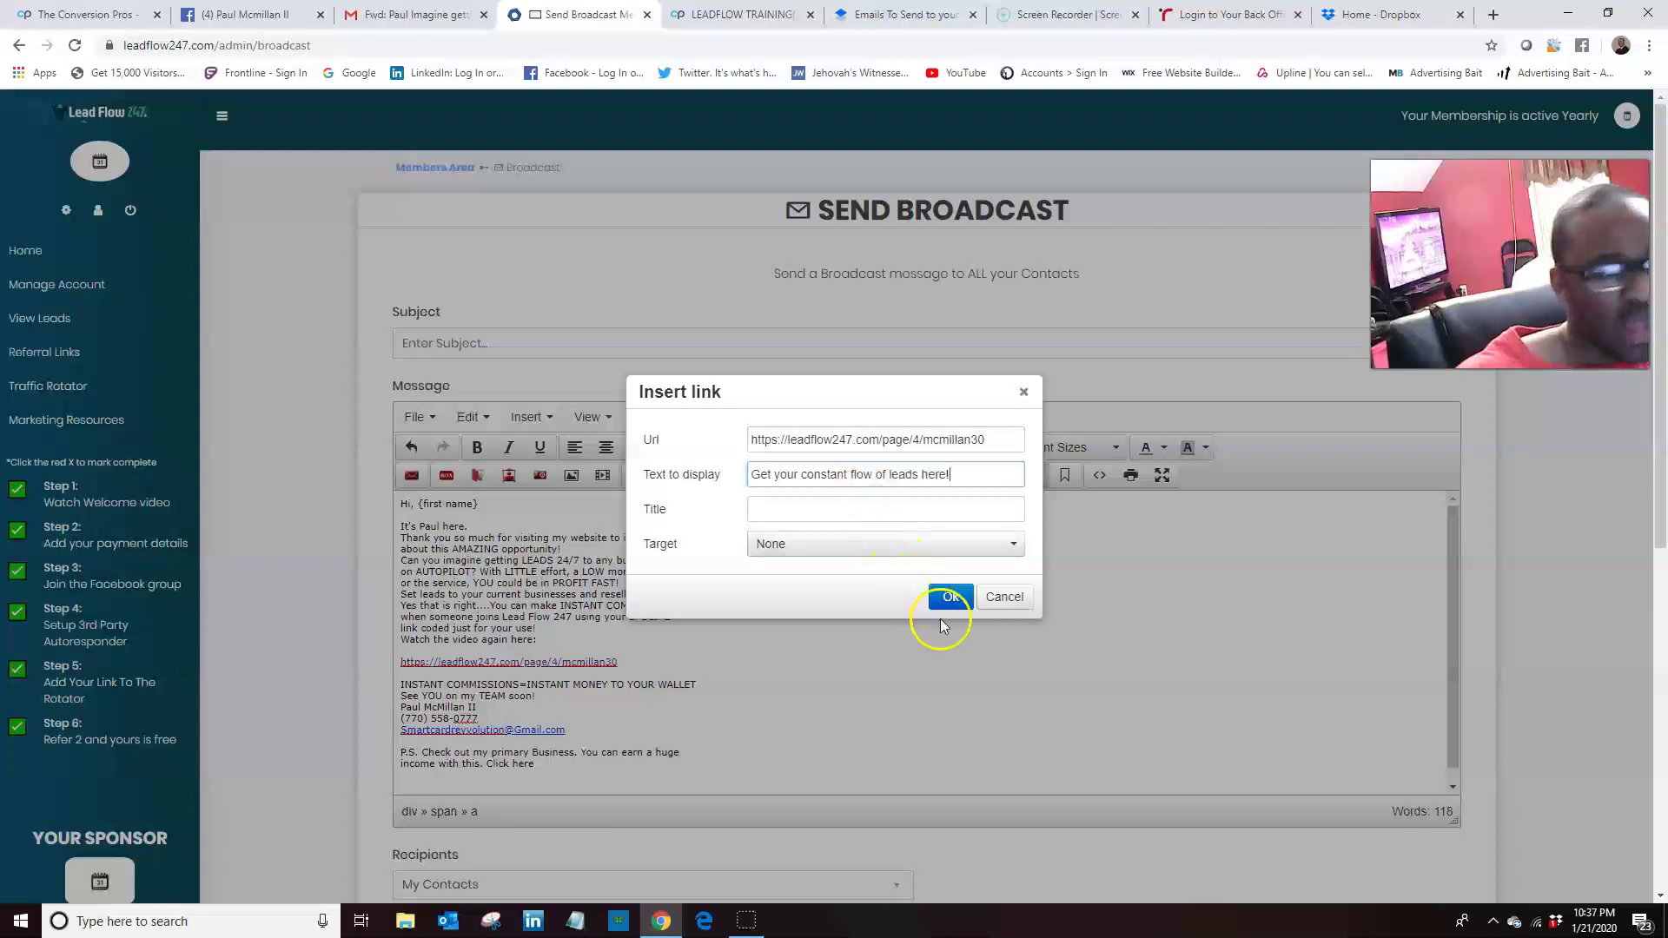
left_click(950, 597)
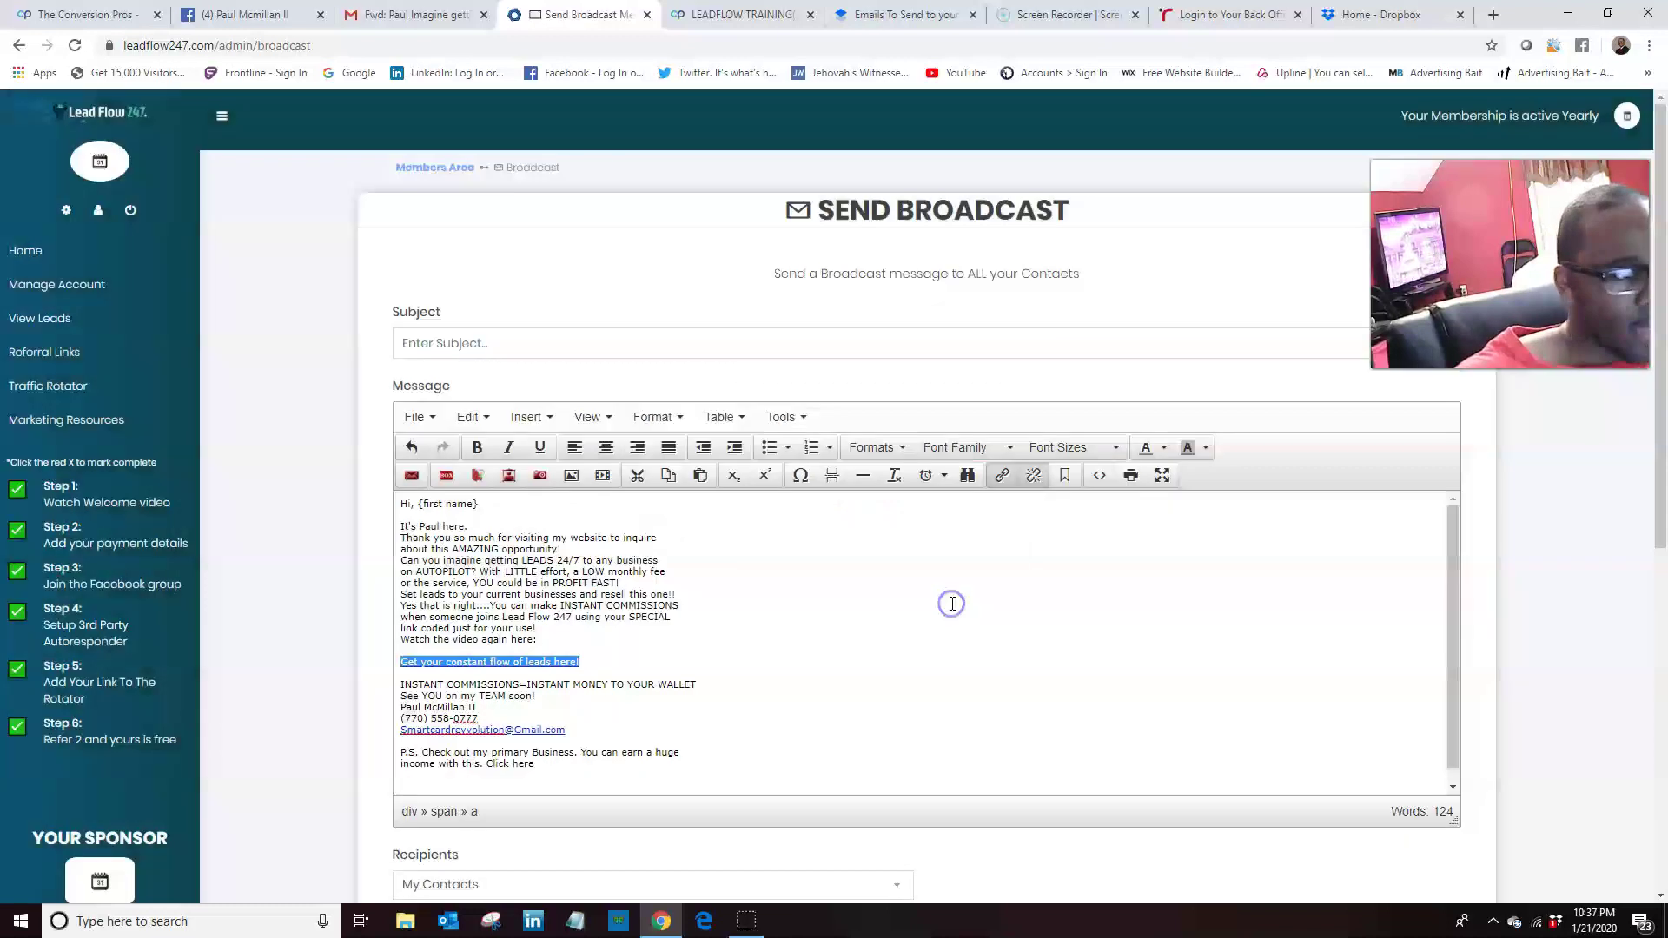
Select 'Click here' in the P.S. line and set its link display text to 'CLICK HERE'.
left_click(926, 705)
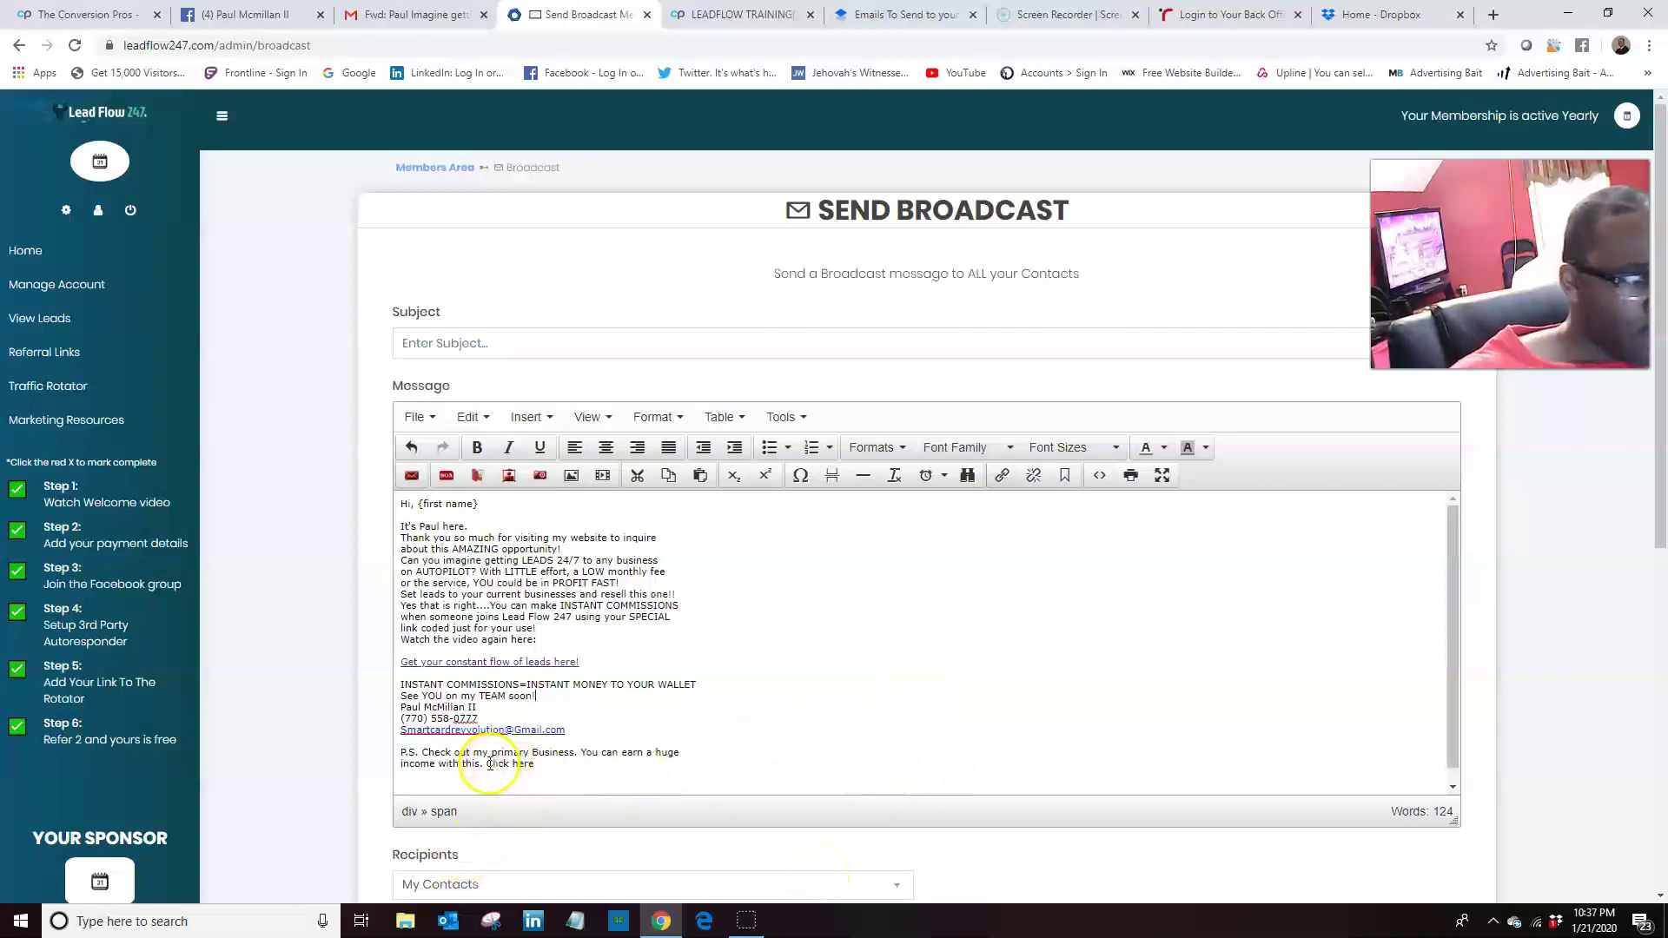
left_click_drag(488, 763, 506, 764)
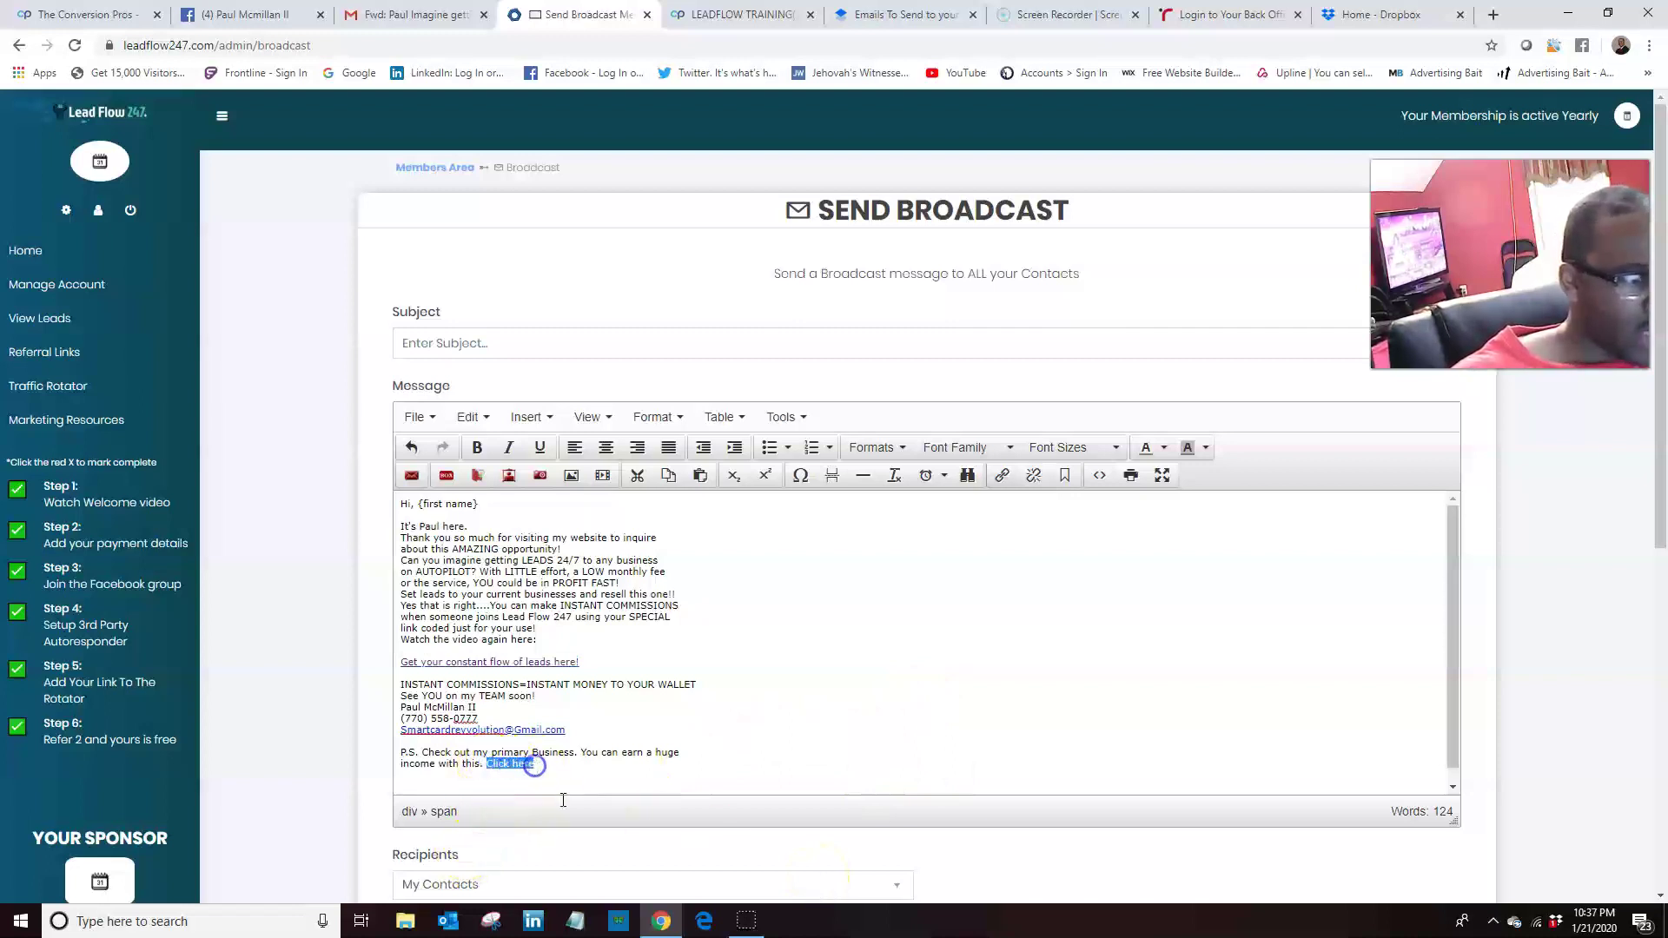
left_click(1001, 477)
left_click_drag(847, 474, 759, 484)
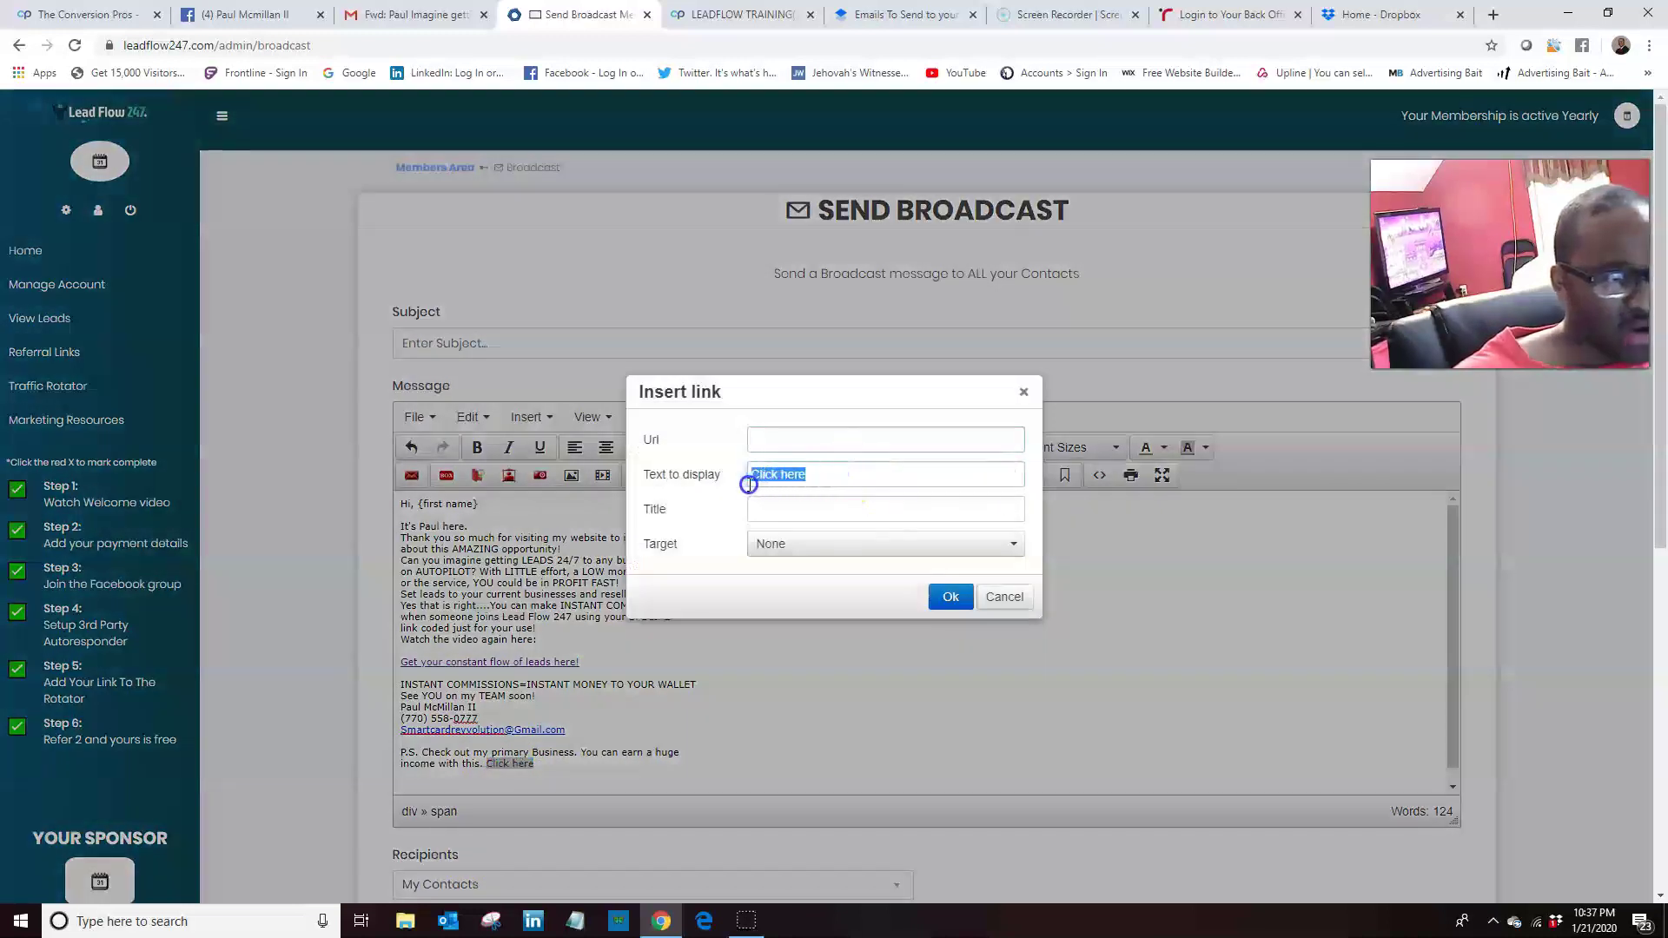
key("BackSpace")
type("CLICKHERE")
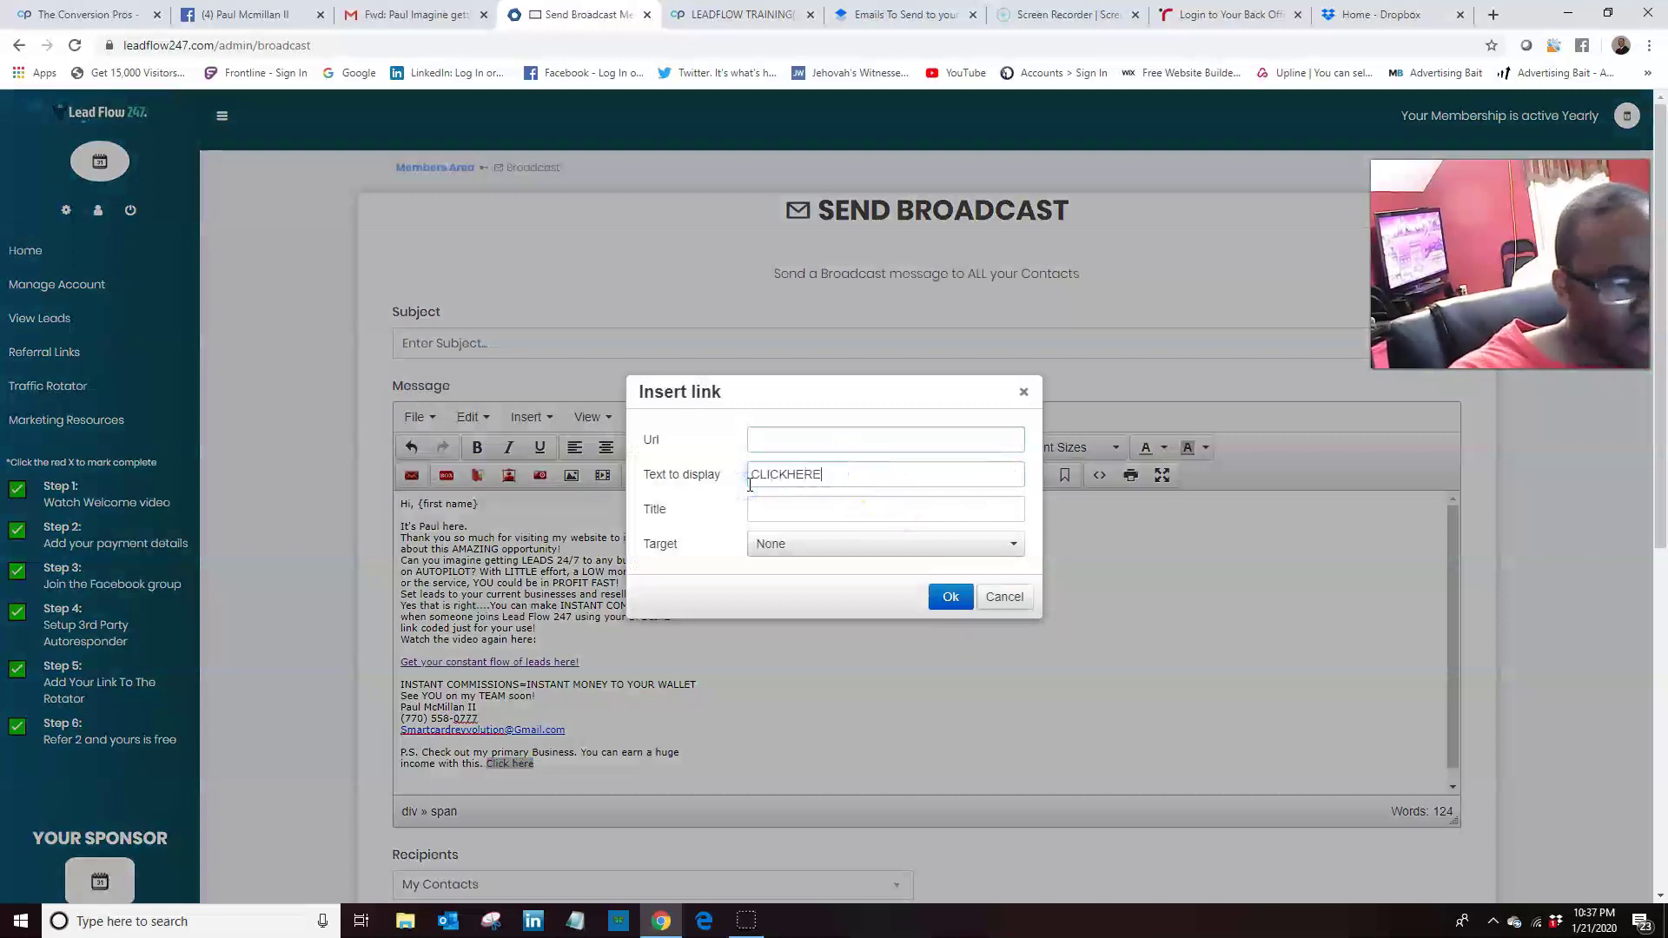
key("BackSpace")
key("BackSpace")
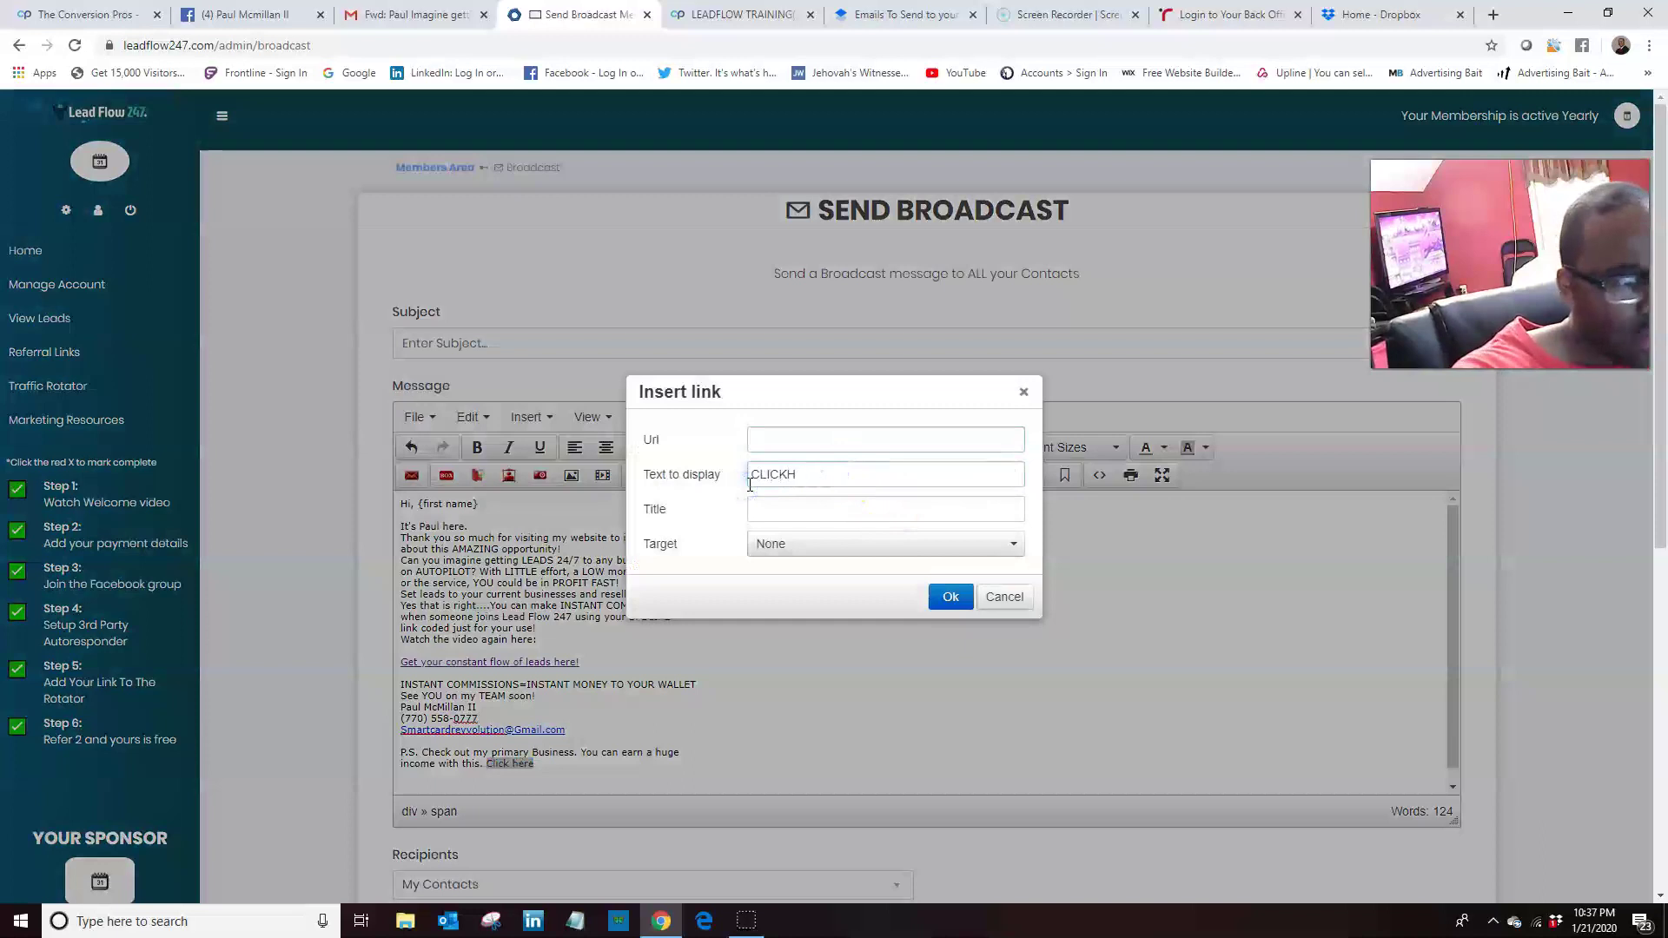
type("HERE")
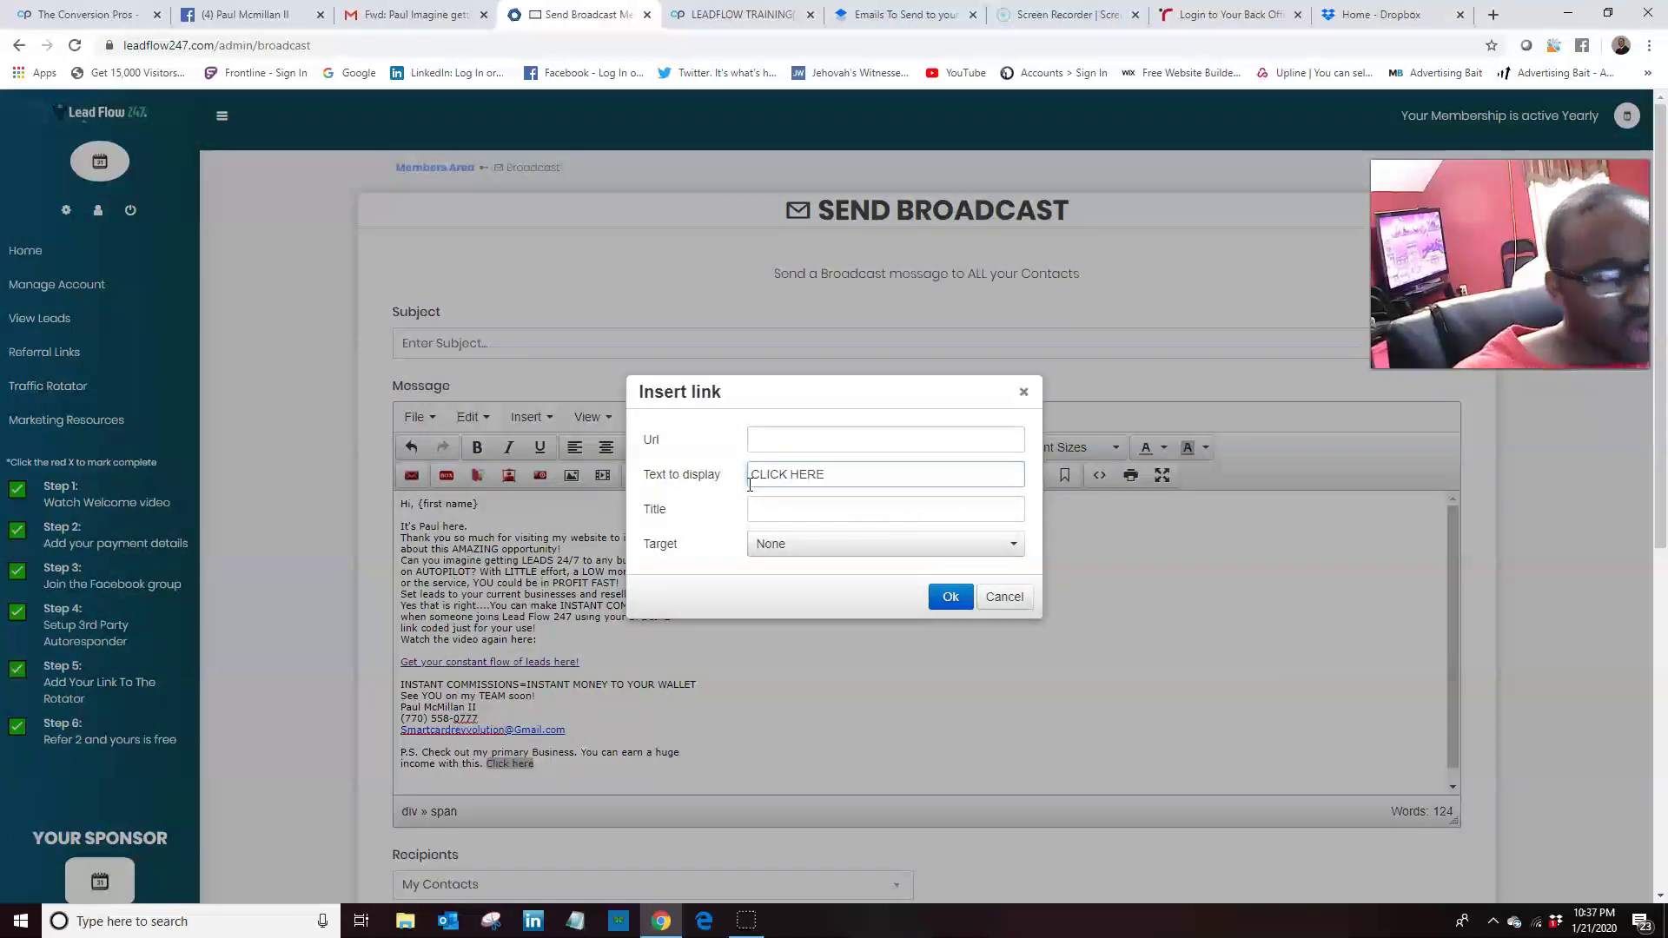
left_click(777, 440)
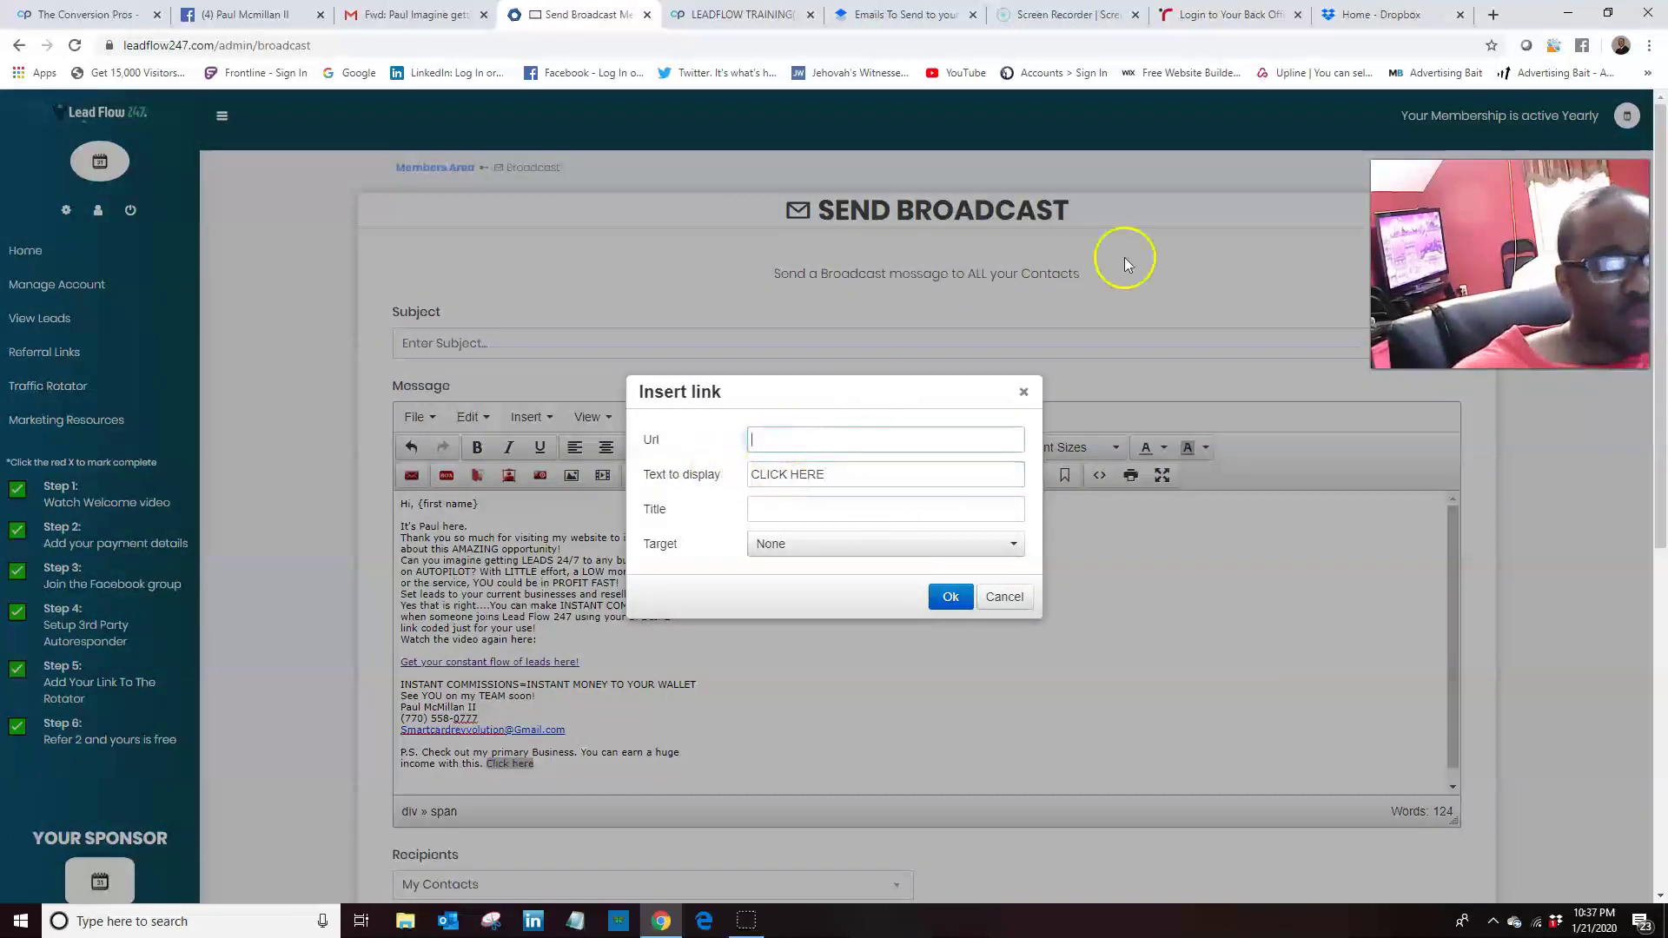
Log into RevvSystem in a new tab and copy the SmartCard Revolution funnel page address.
left_click(1494, 15)
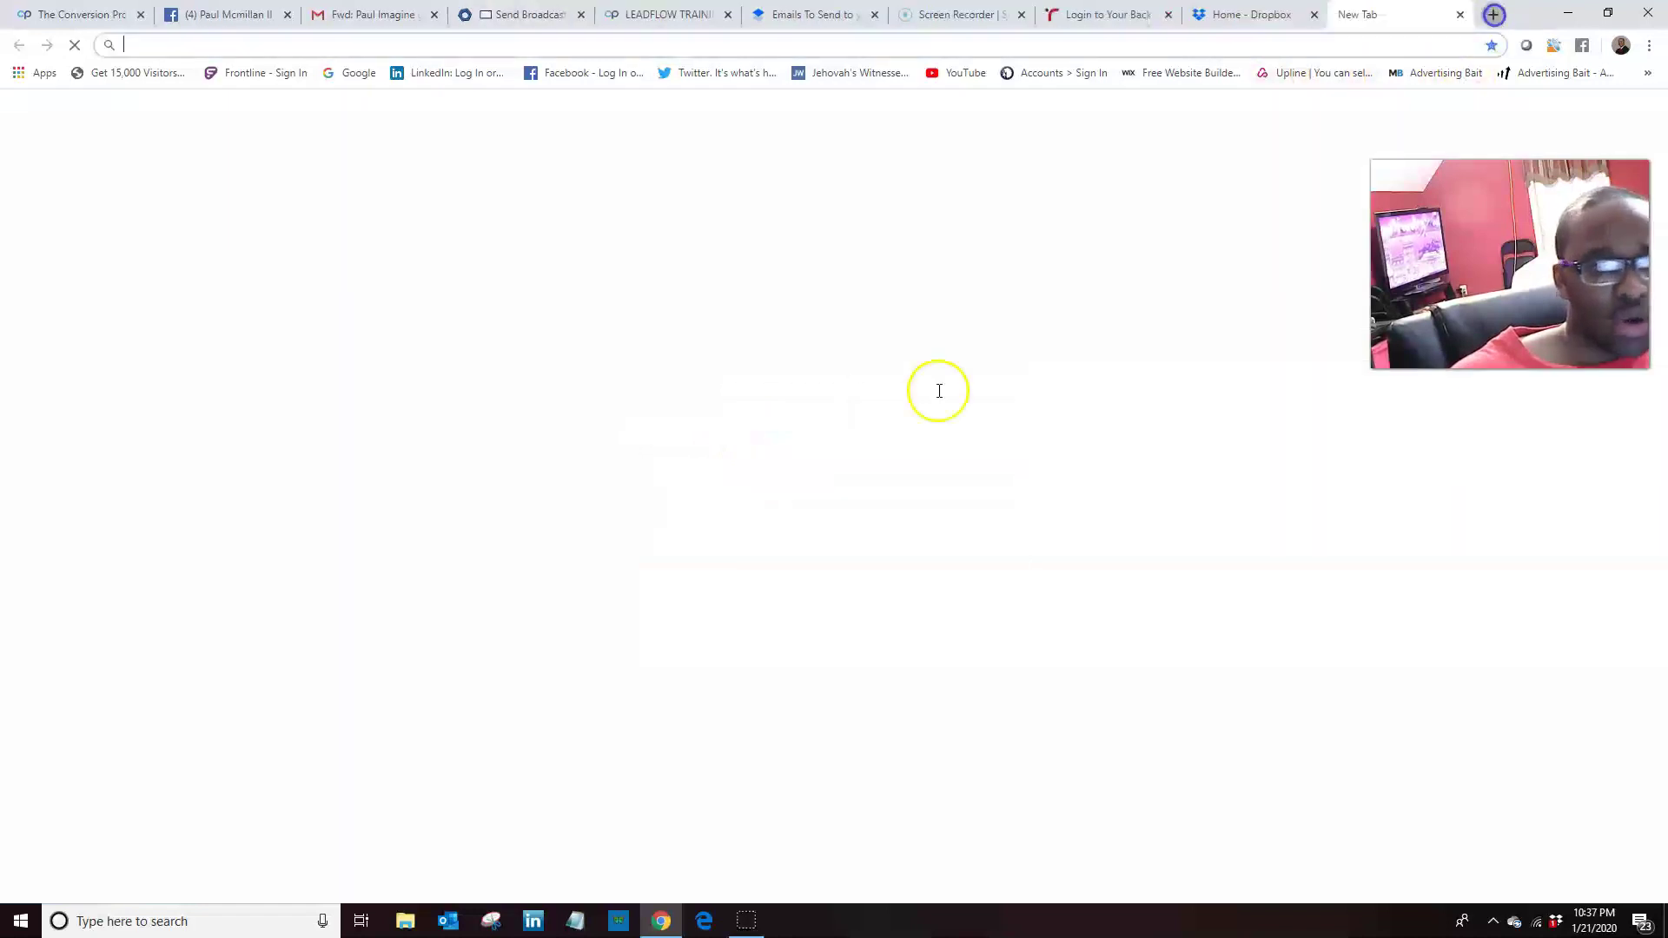
left_click(1019, 459)
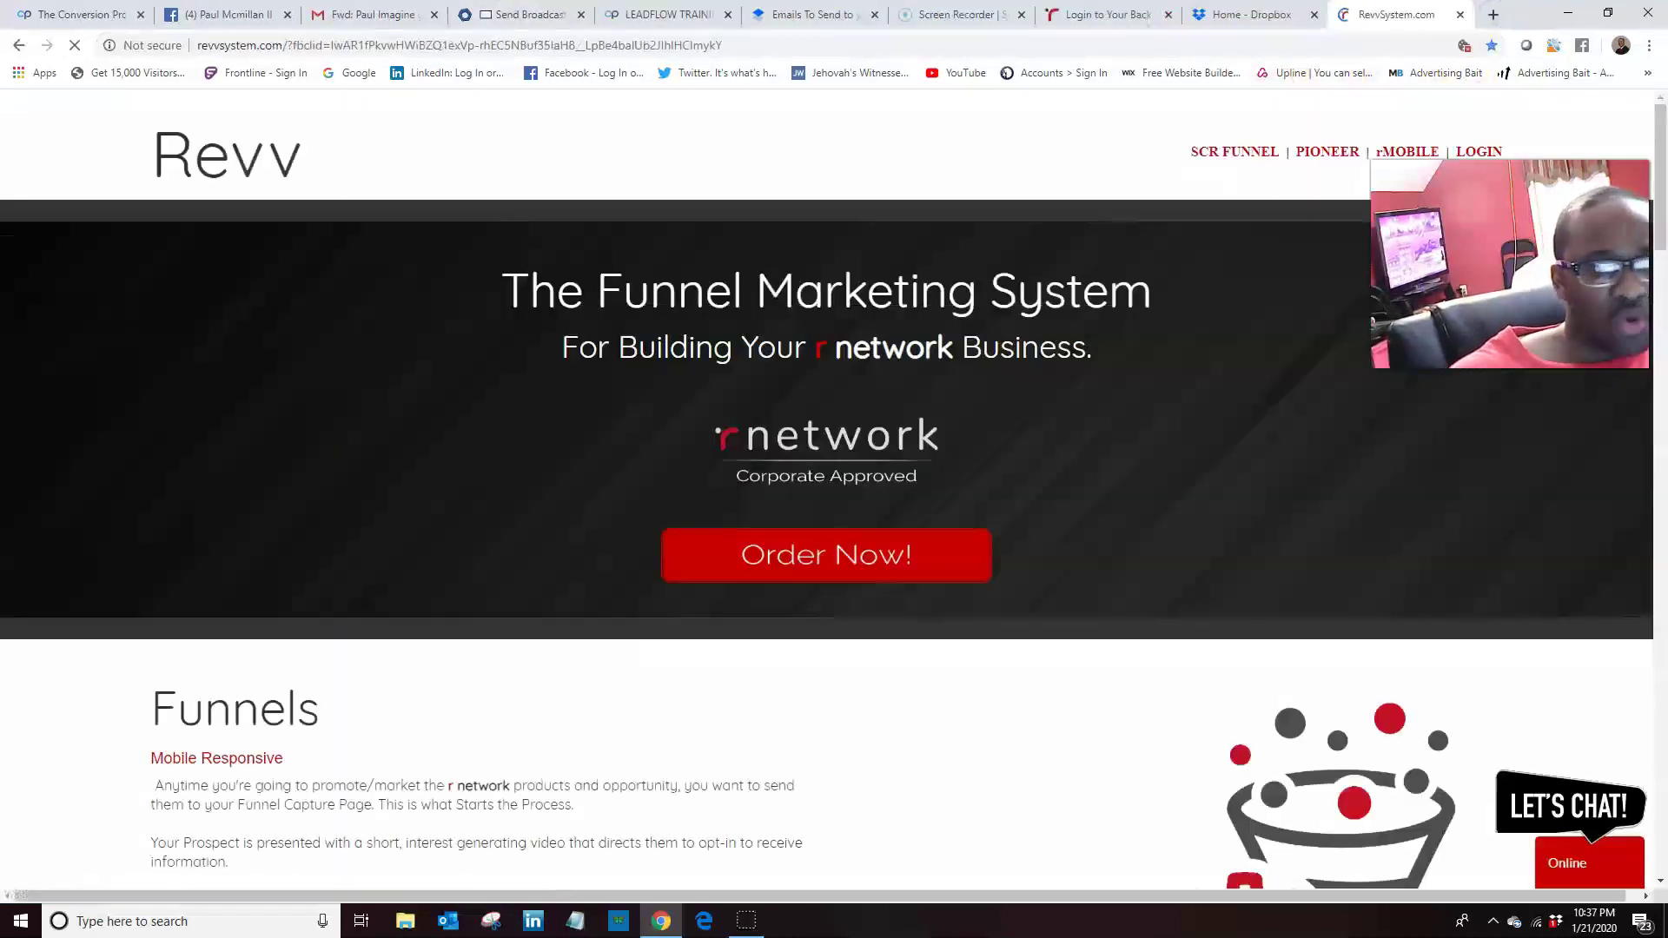
left_click(1481, 151)
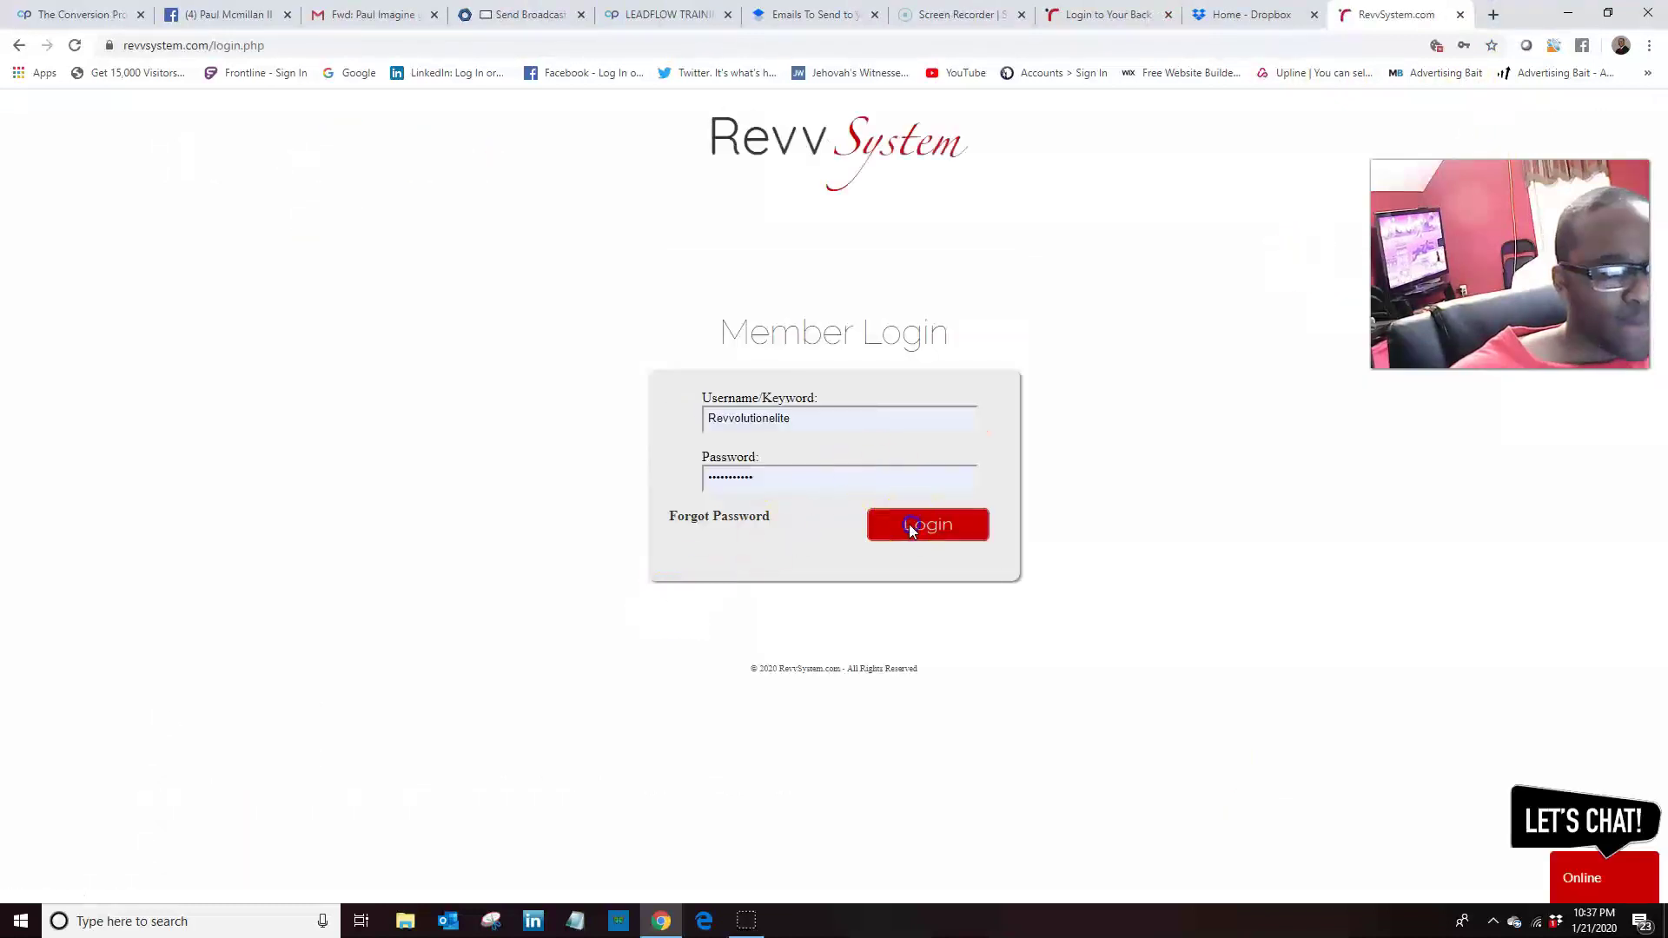
left_click(908, 524)
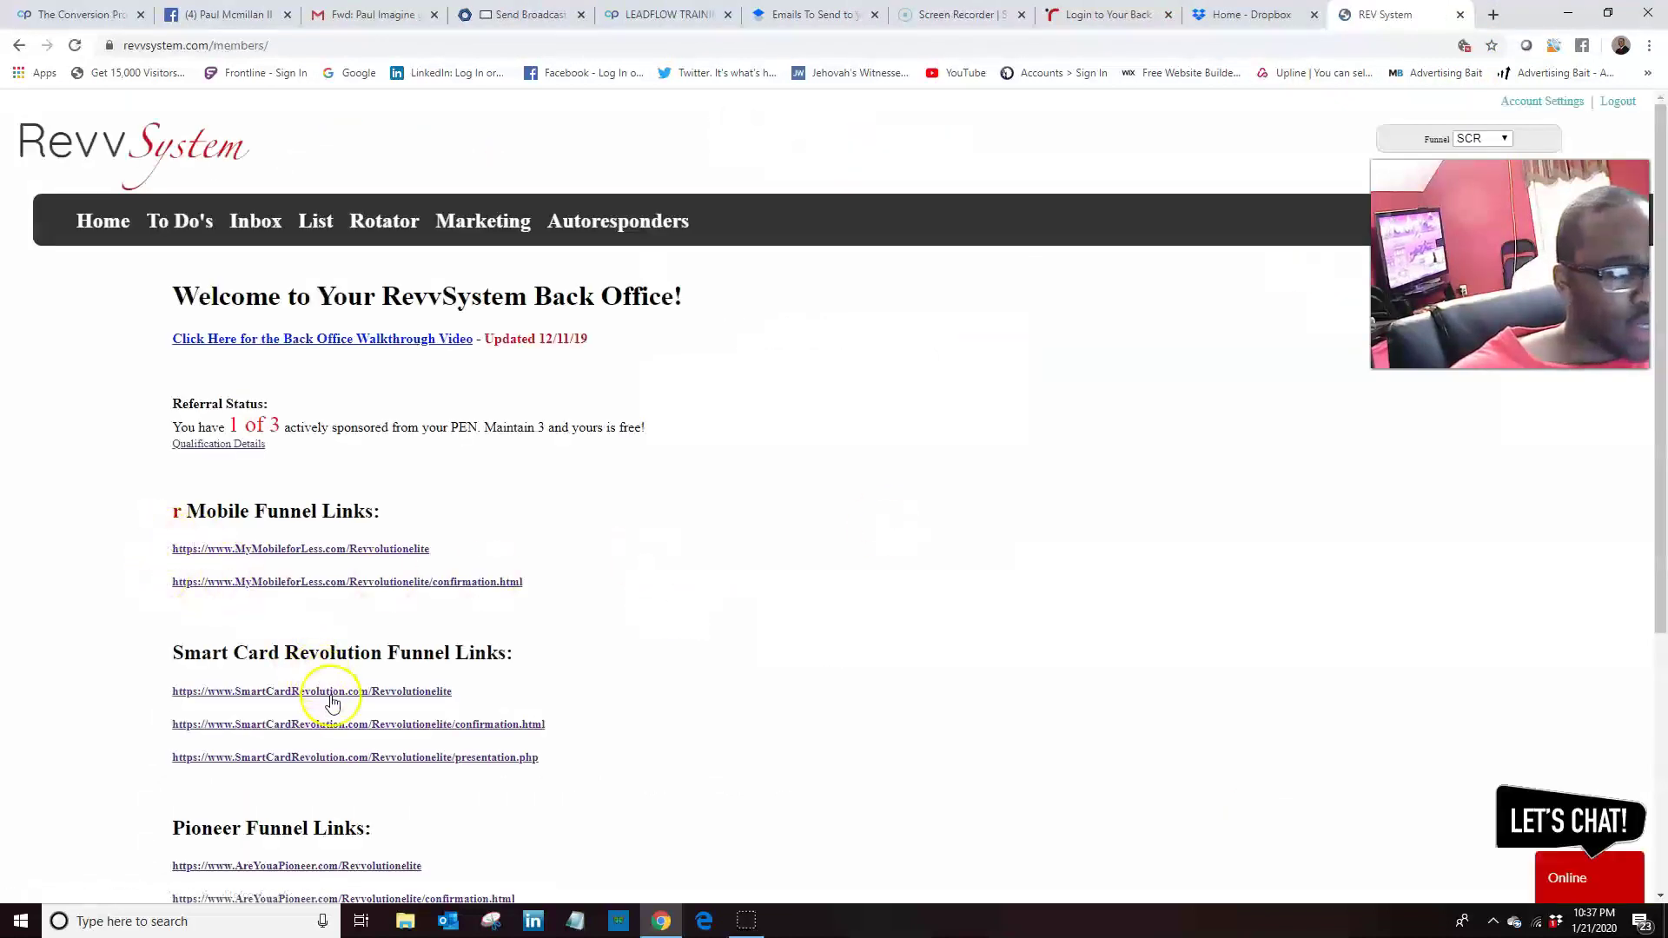
left_click(327, 692)
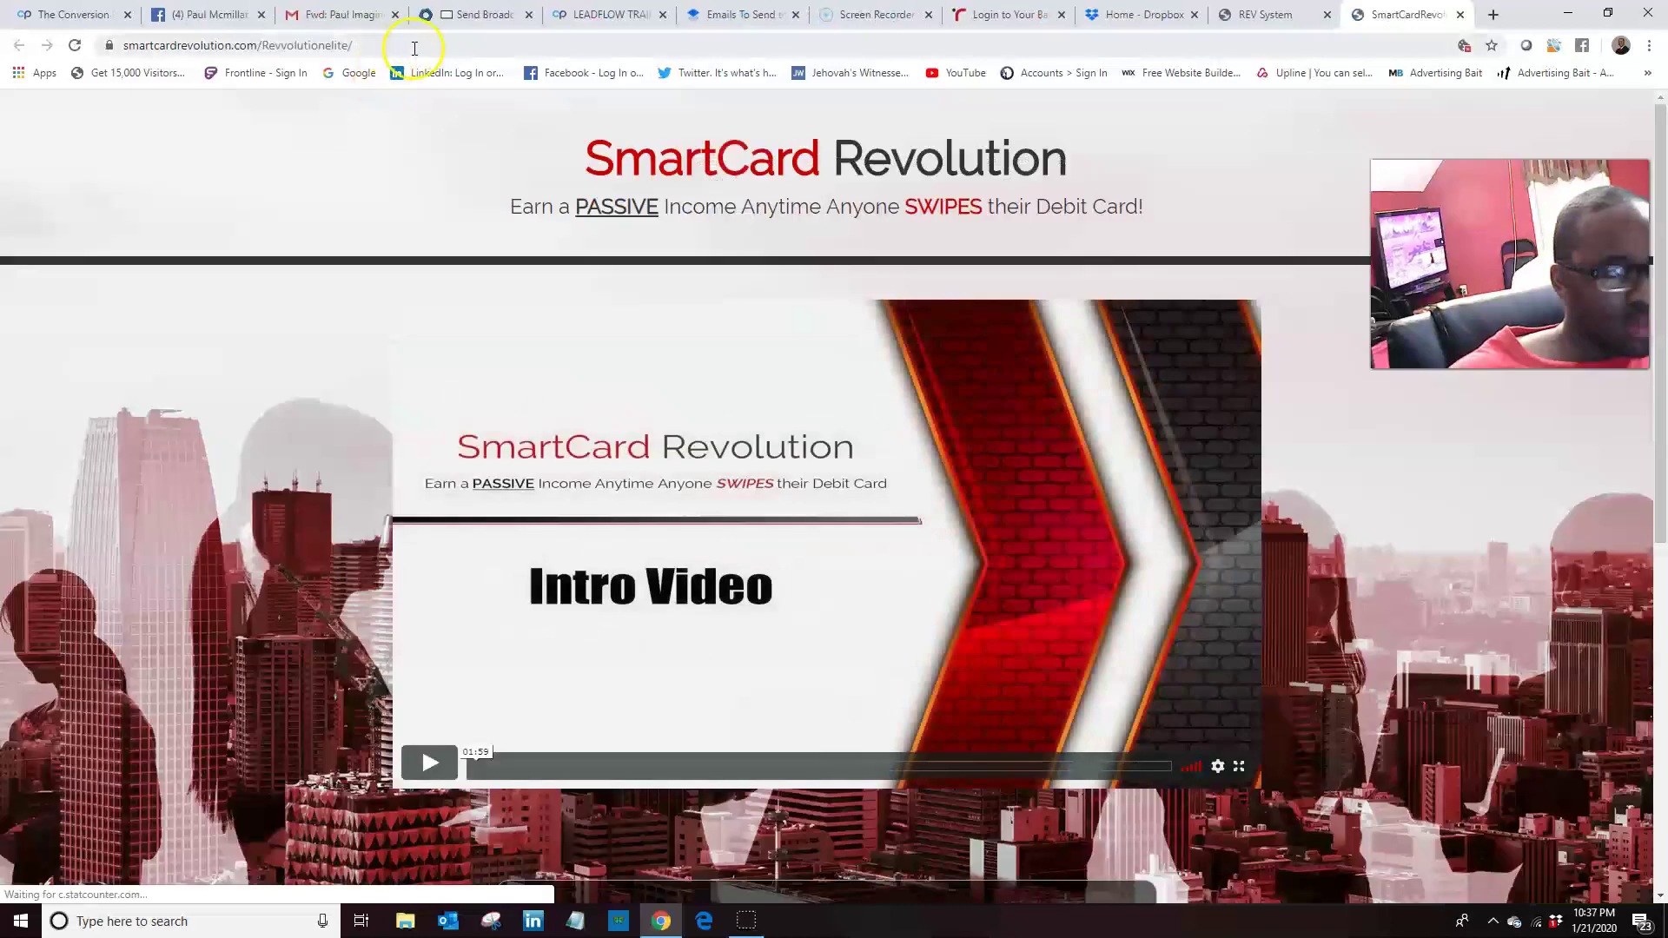
left_click(414, 48)
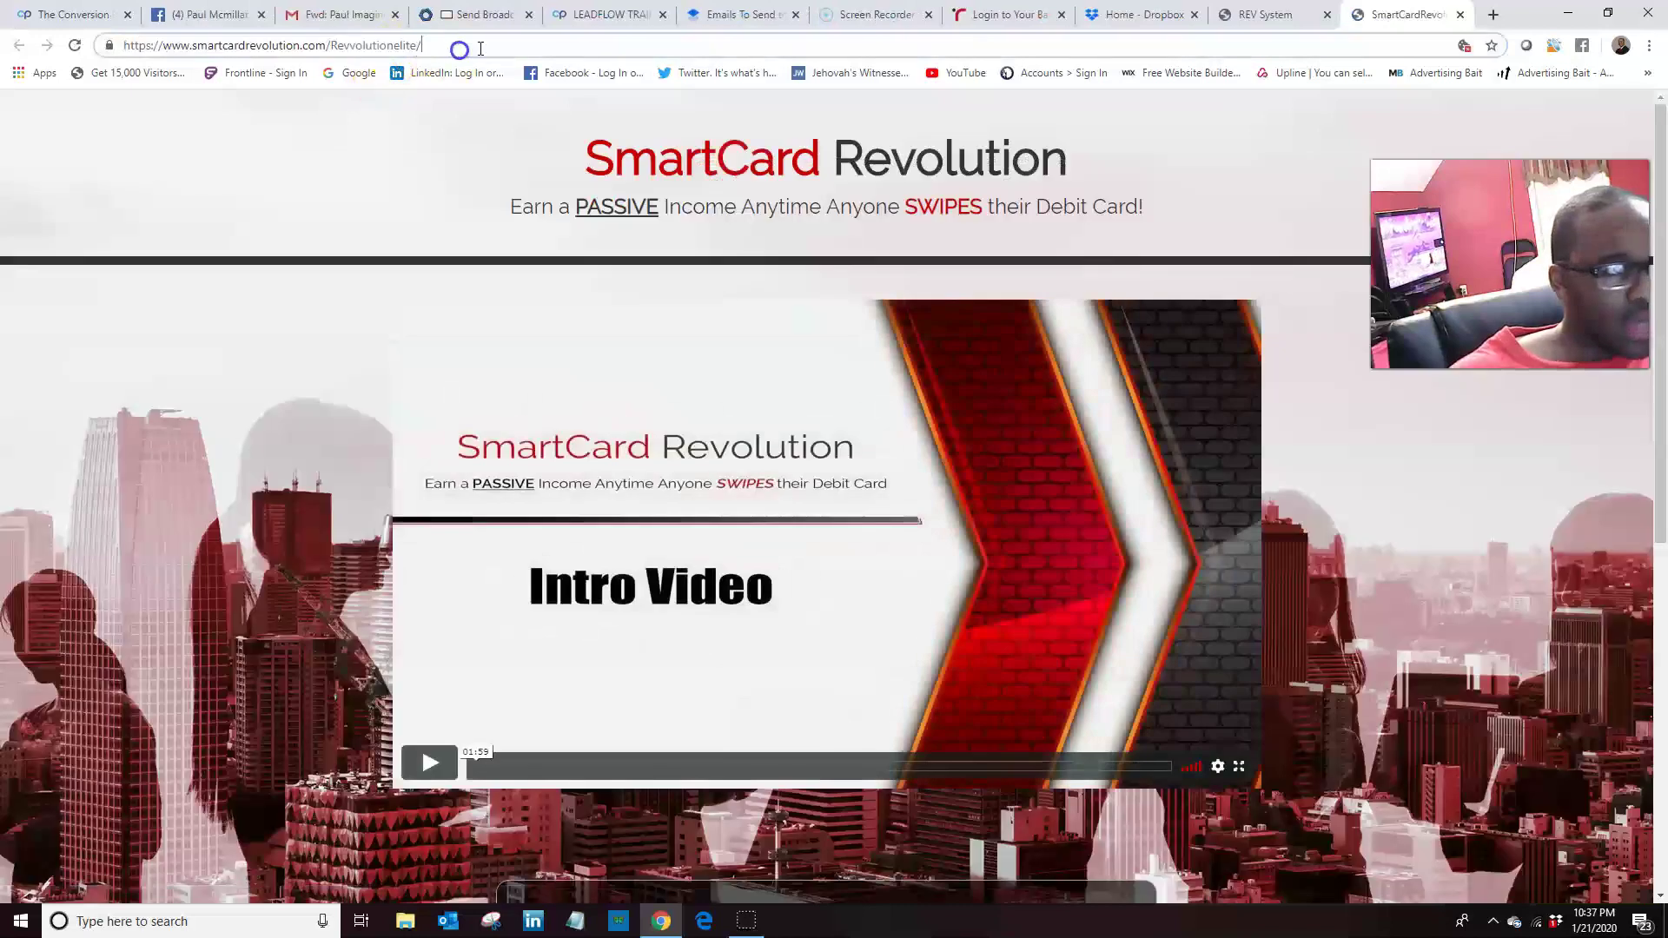
left_click_drag(124, 48, 426, 47)
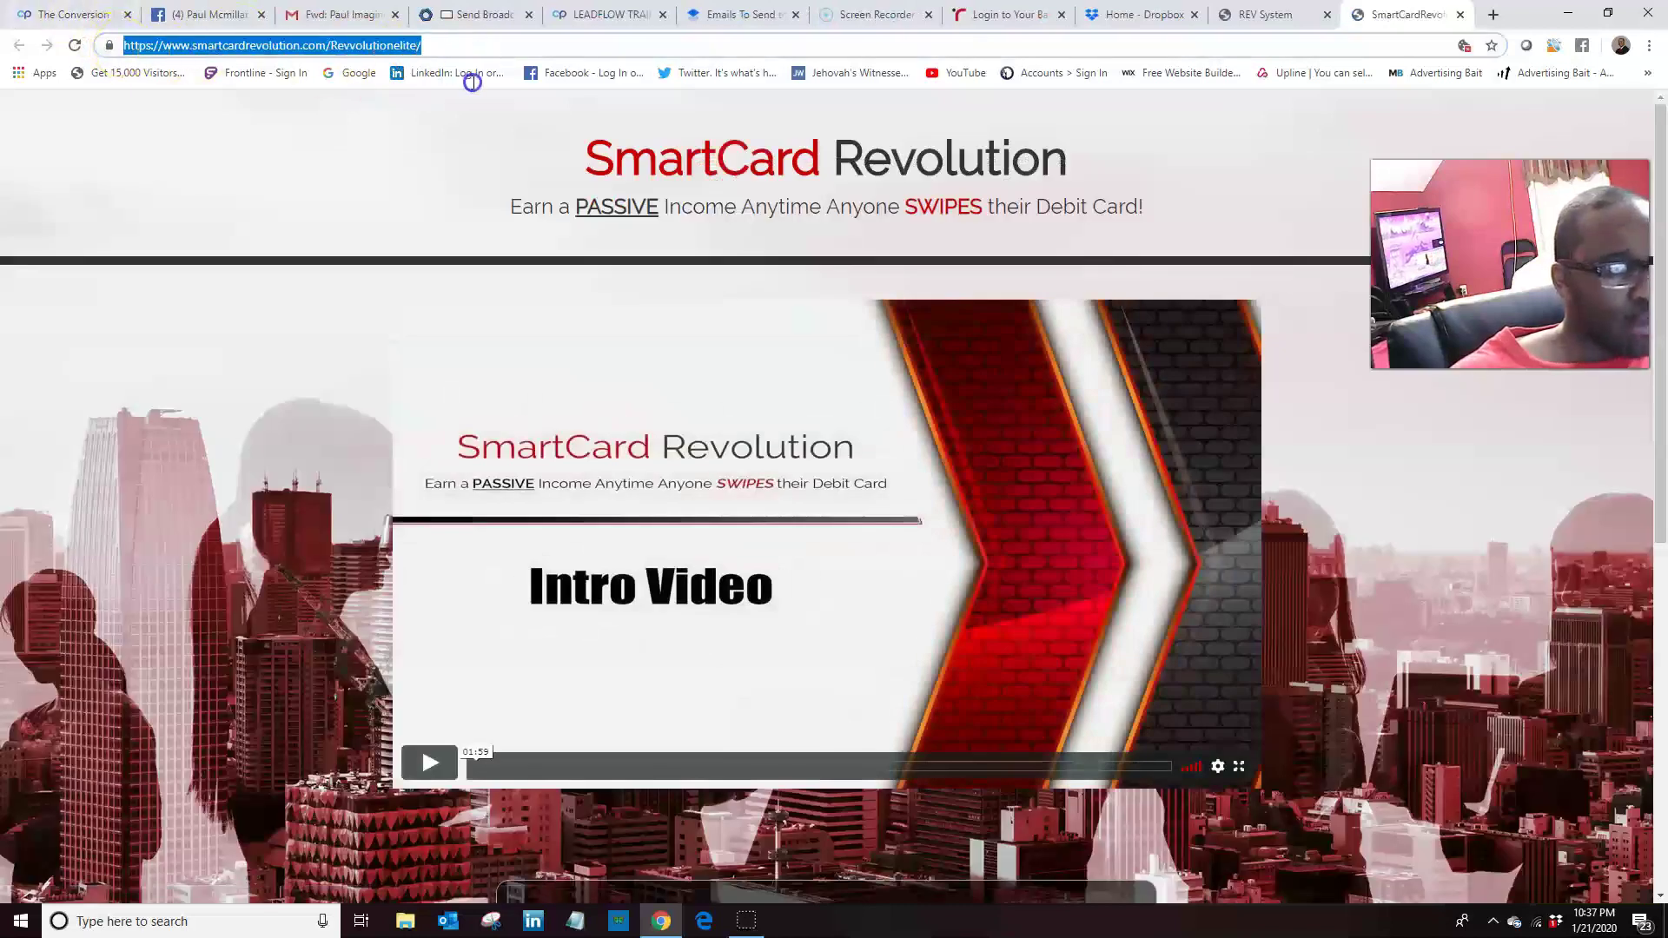
right_click(252, 46)
left_click(339, 139)
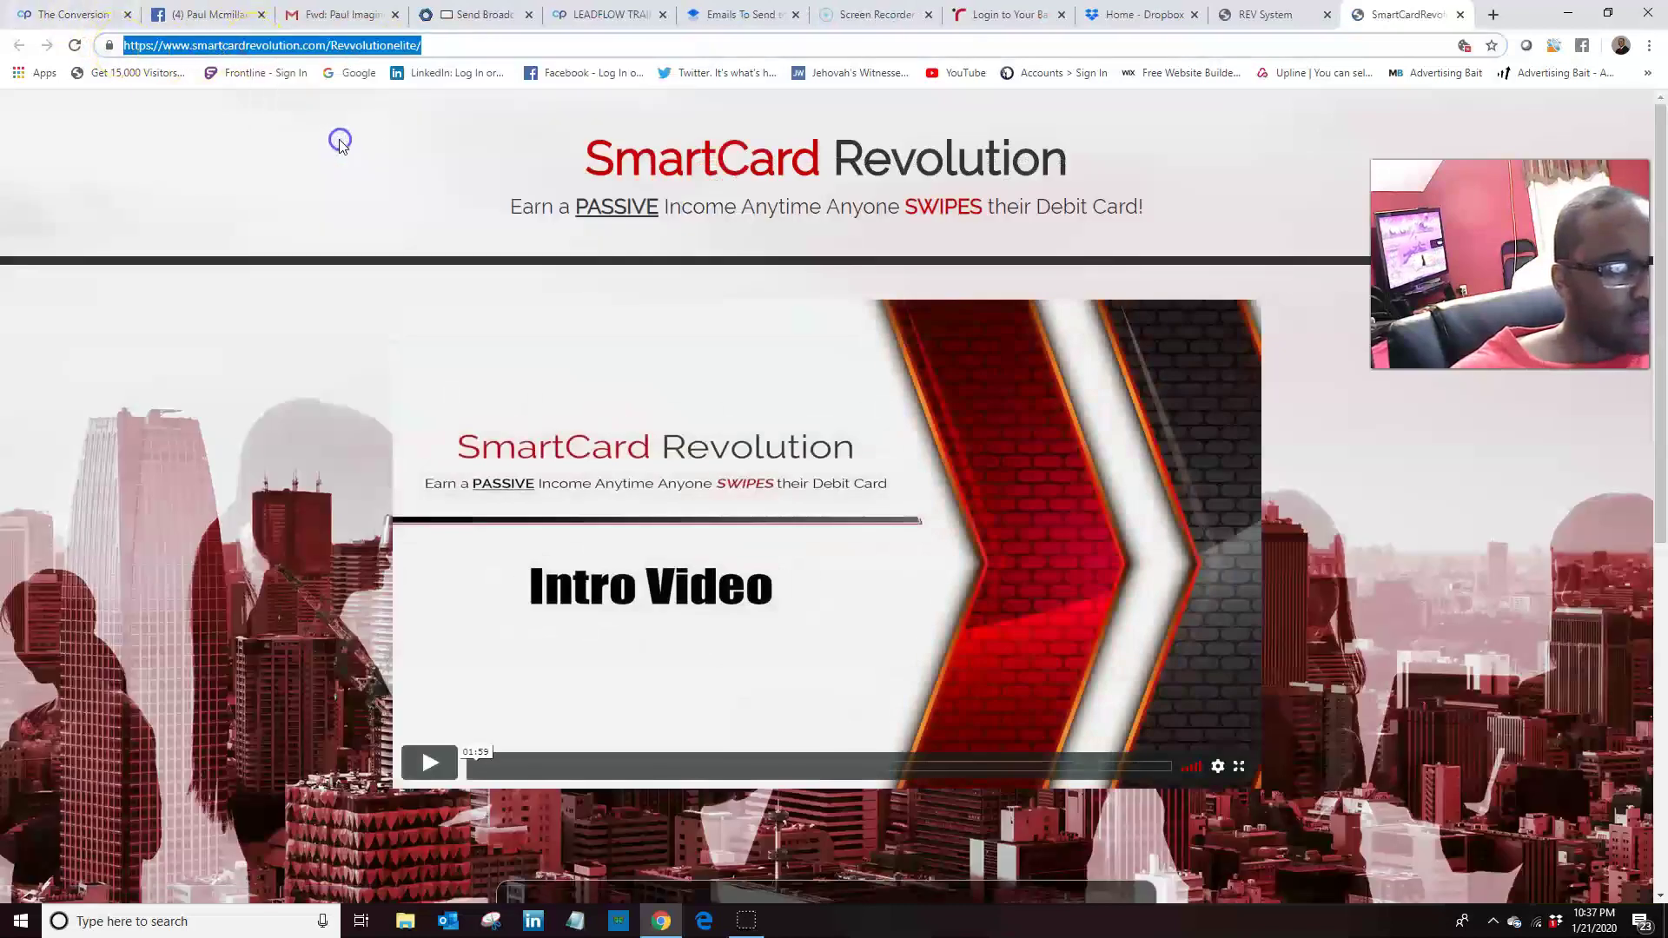
Paste the funnel address as the CLICK HERE link's Url and confirm it.
left_click(482, 15)
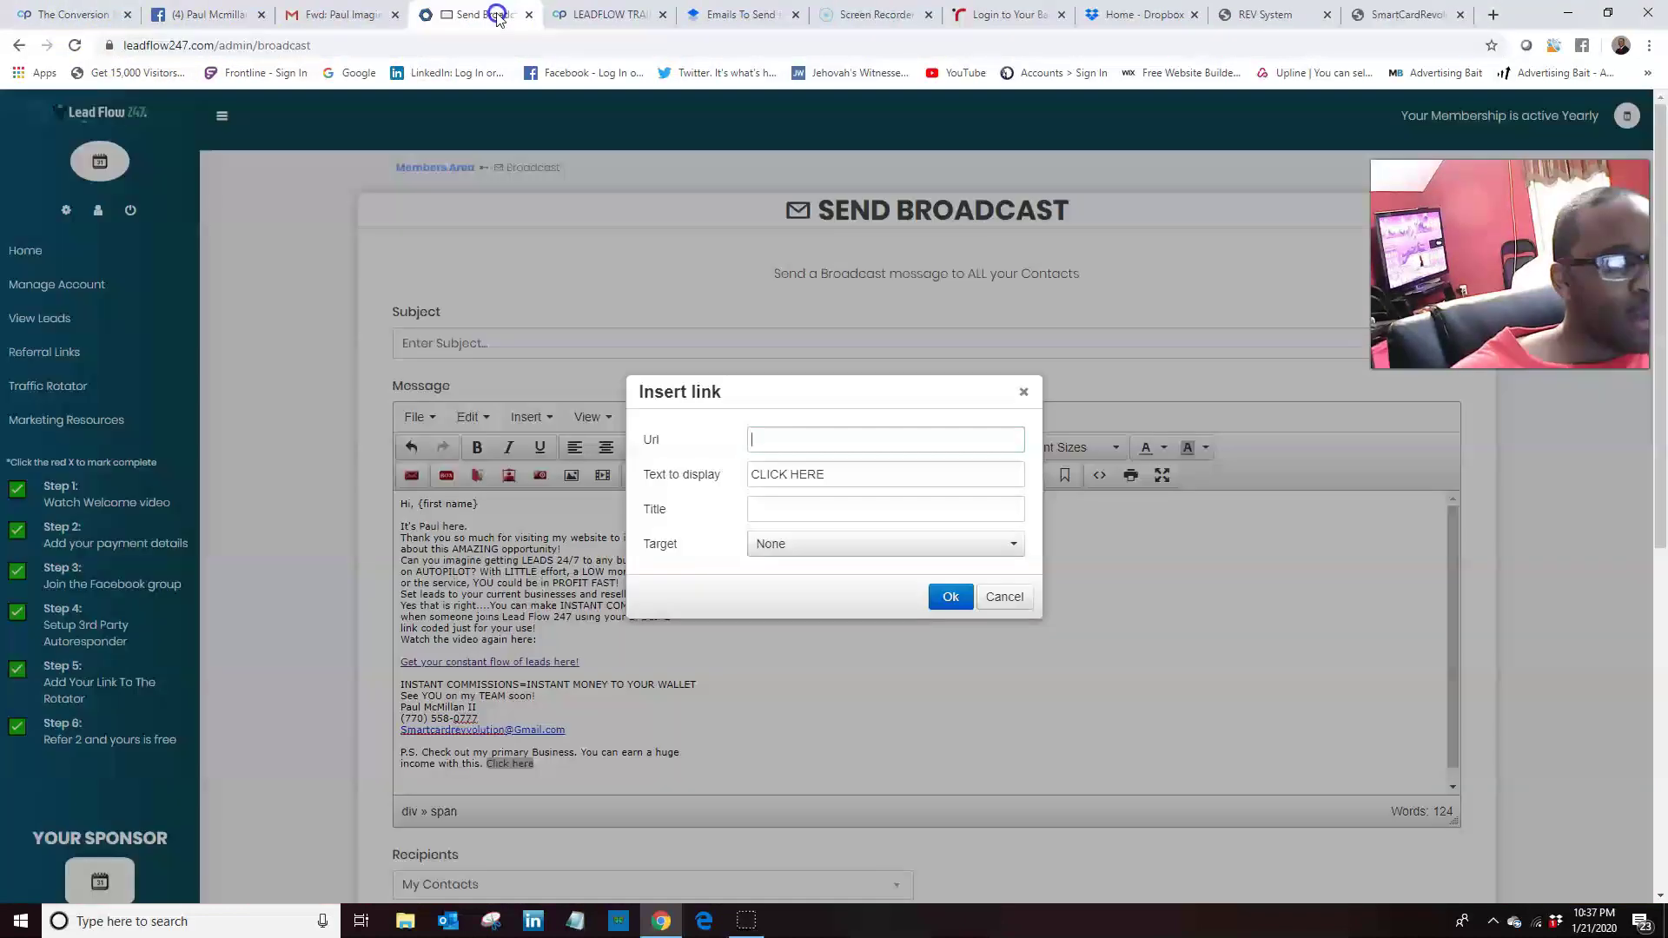
right_click(777, 439)
left_click(848, 577)
left_click(947, 597)
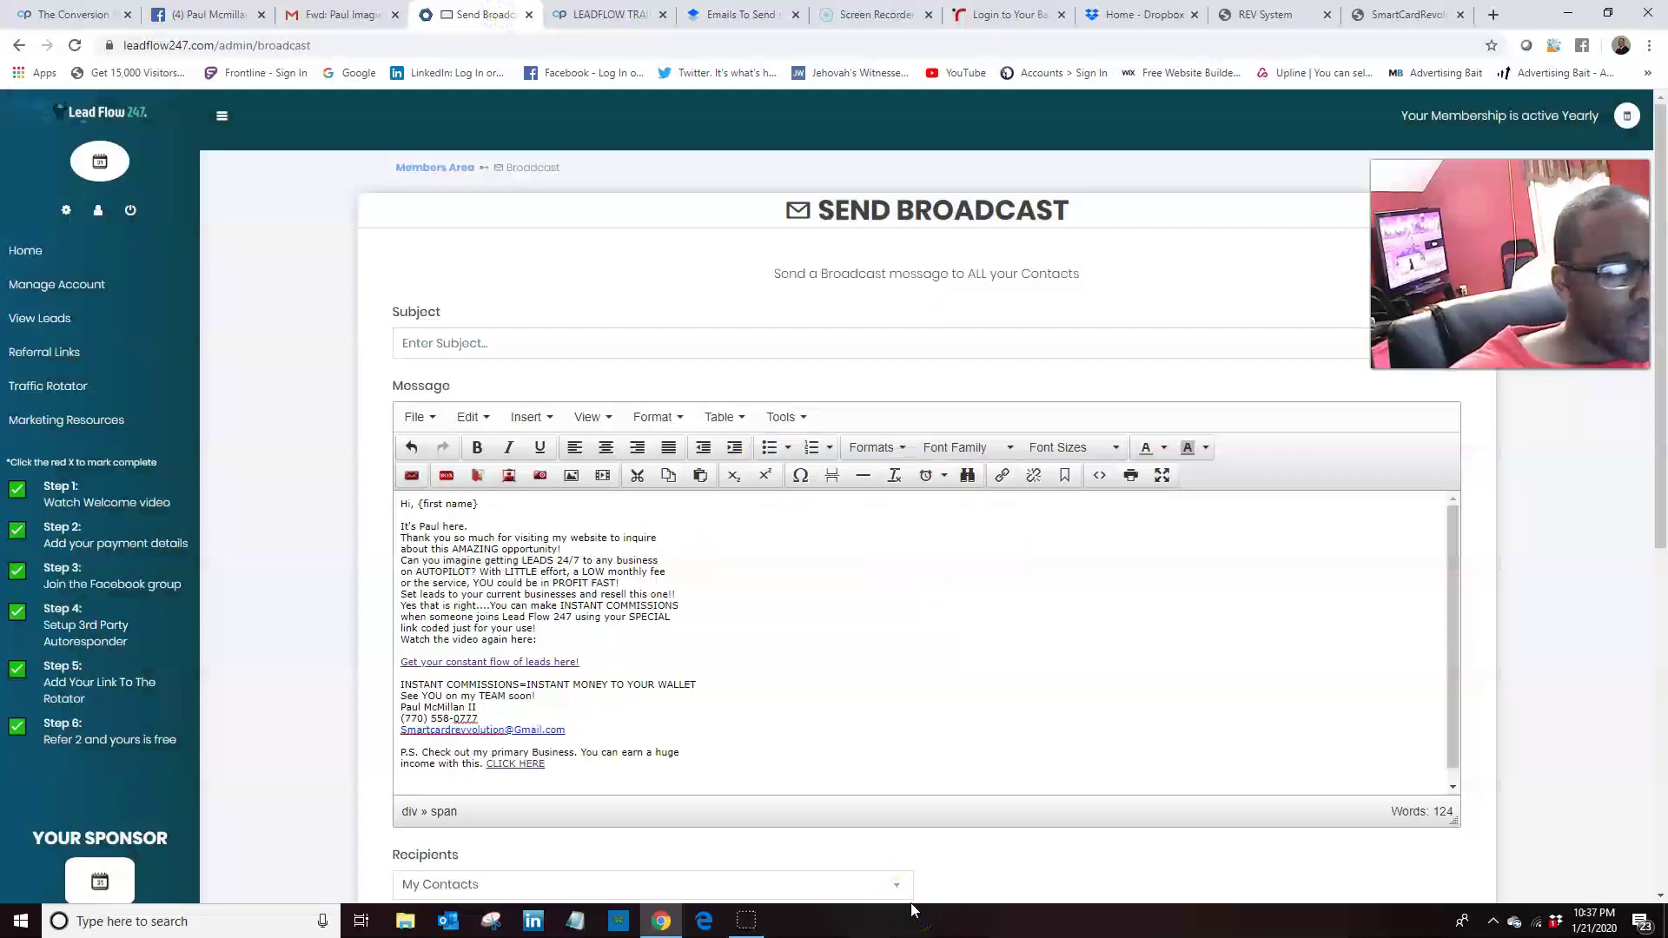
Copy the Gmail subject 'Imagine getting LEADS 24/7 to any business on AUTOPILOT' into the broadcast Subject.
left_click(577, 343)
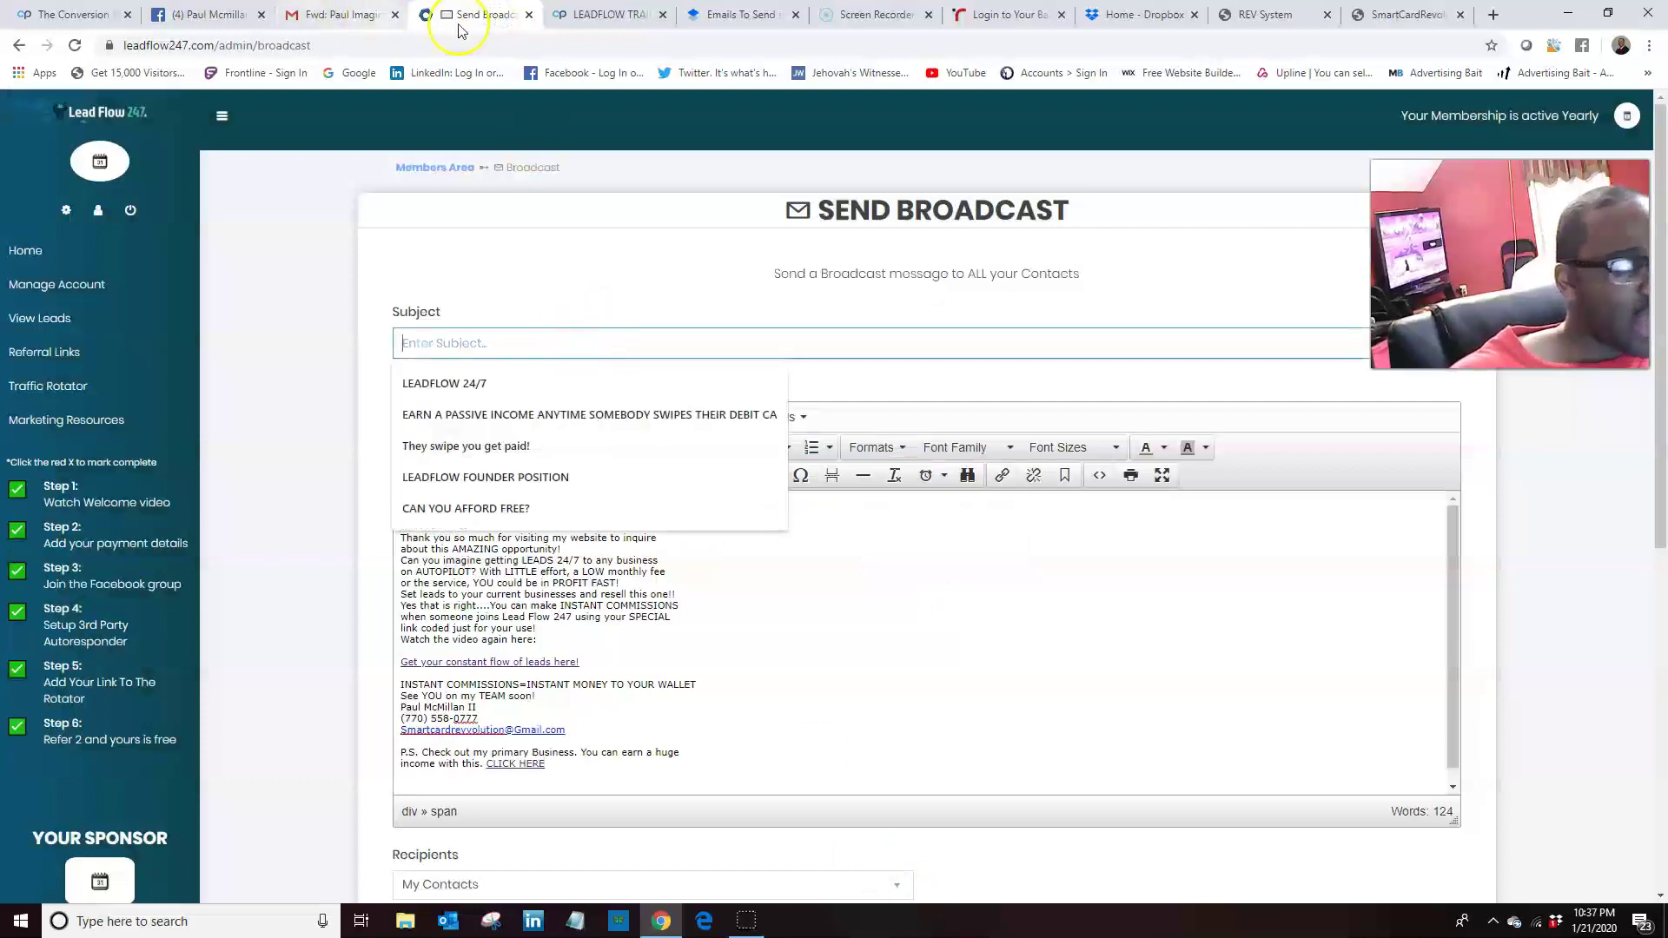
left_click(346, 19)
scroll(478, 330, "up", 4)
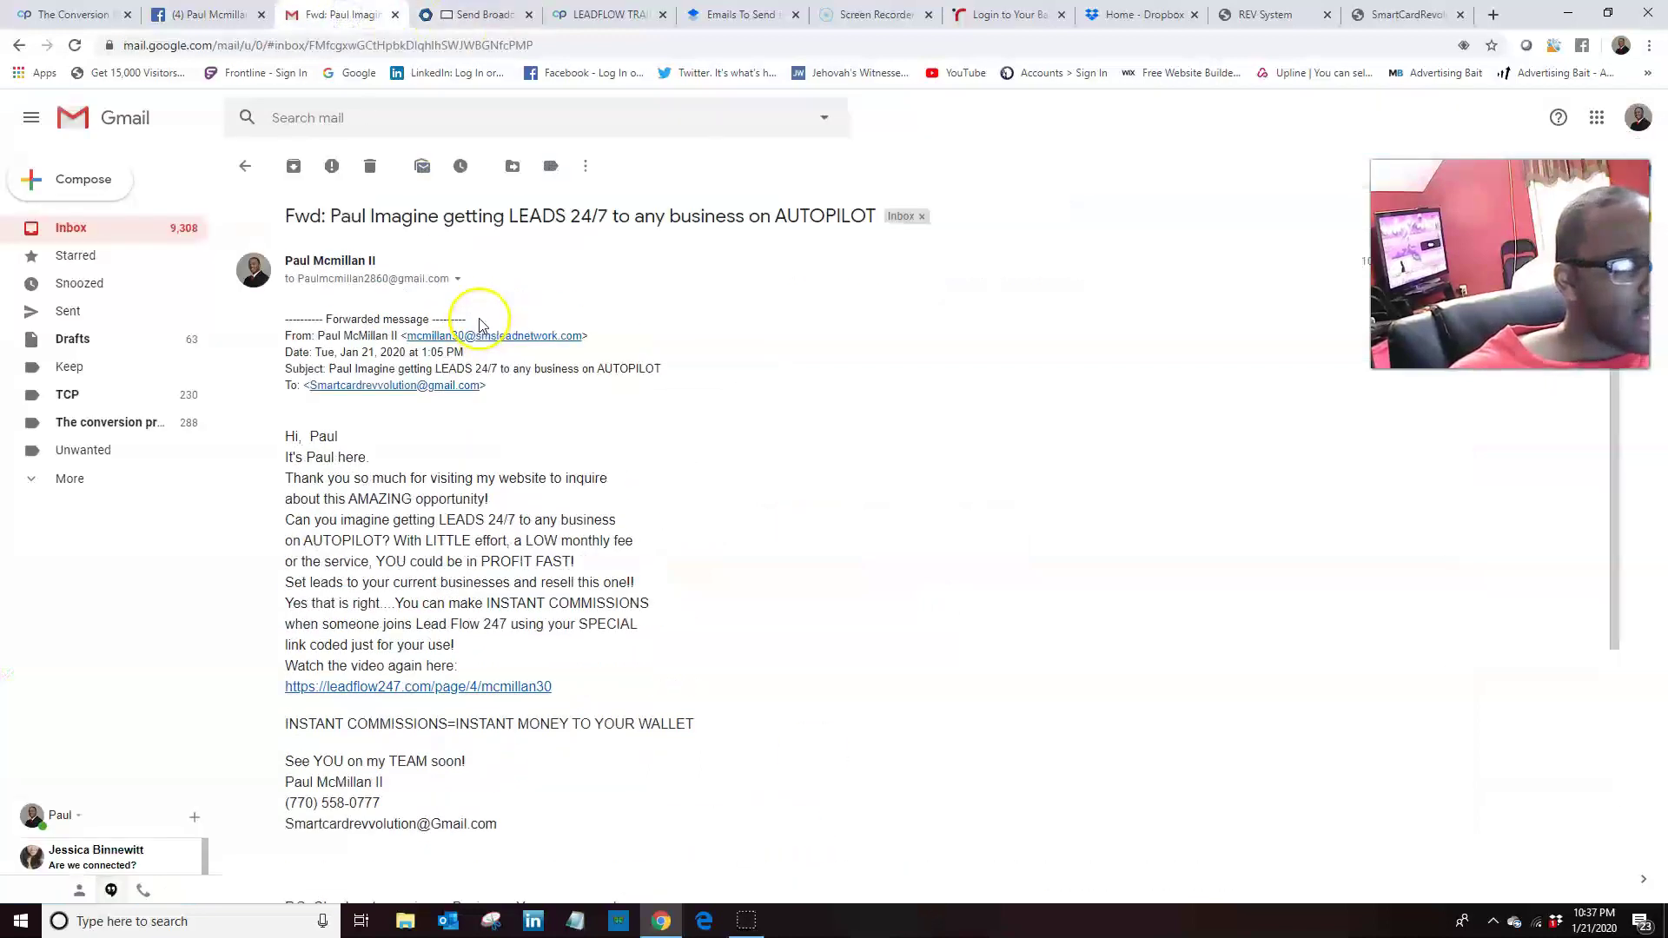
left_click_drag(330, 215, 848, 224)
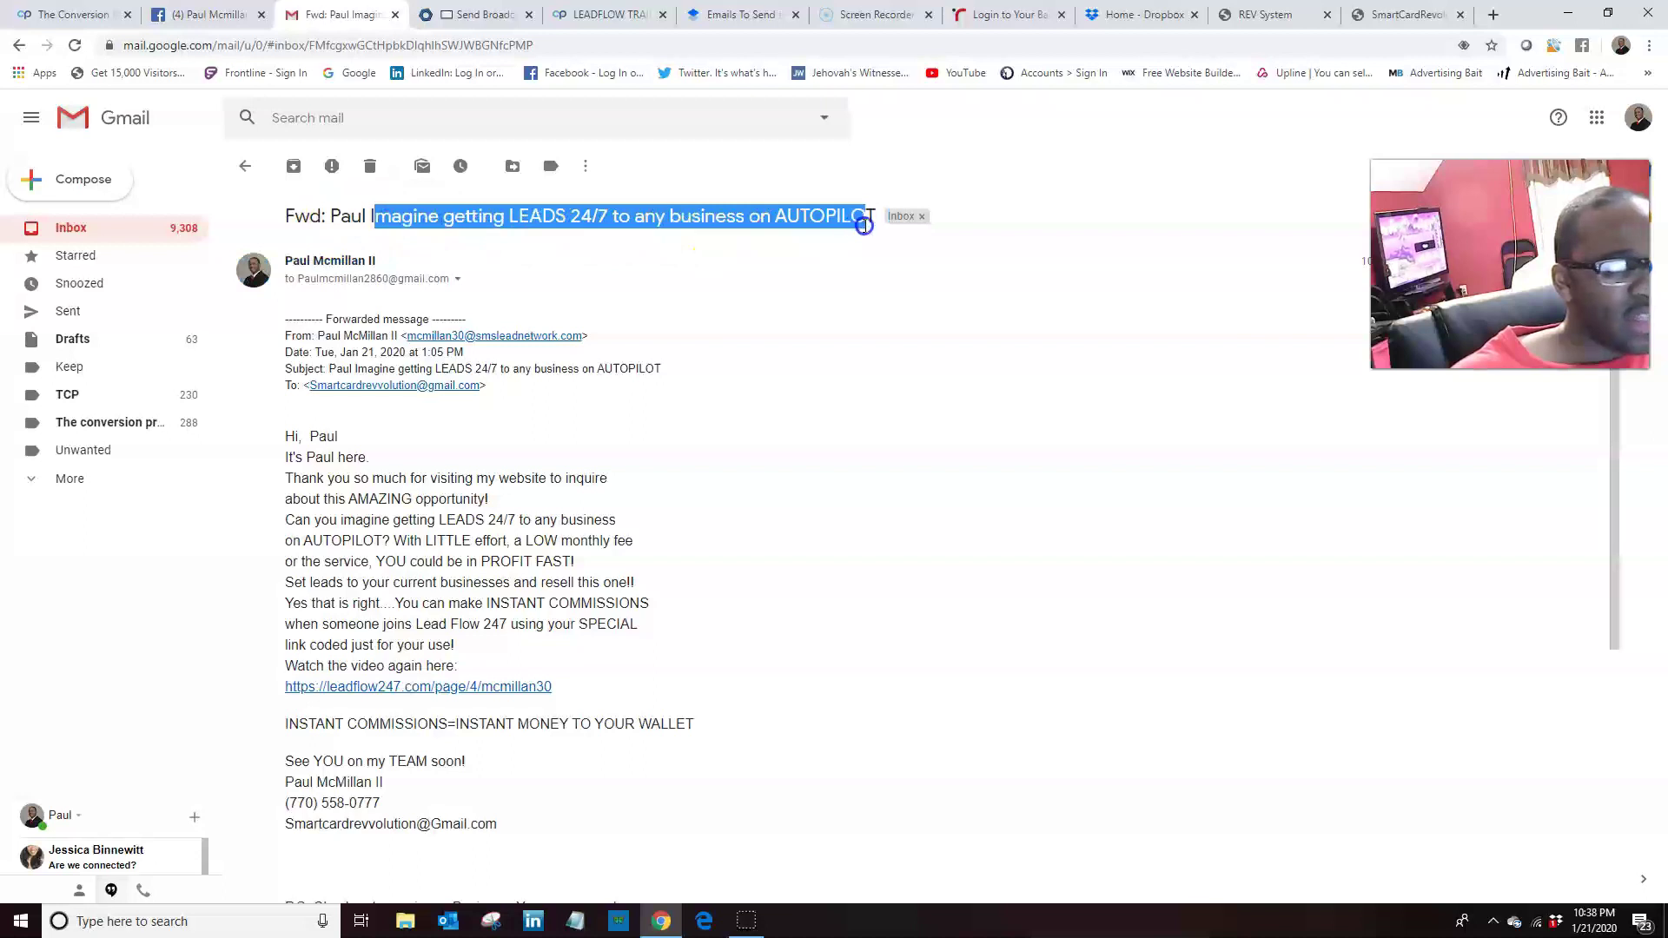
right_click(656, 222)
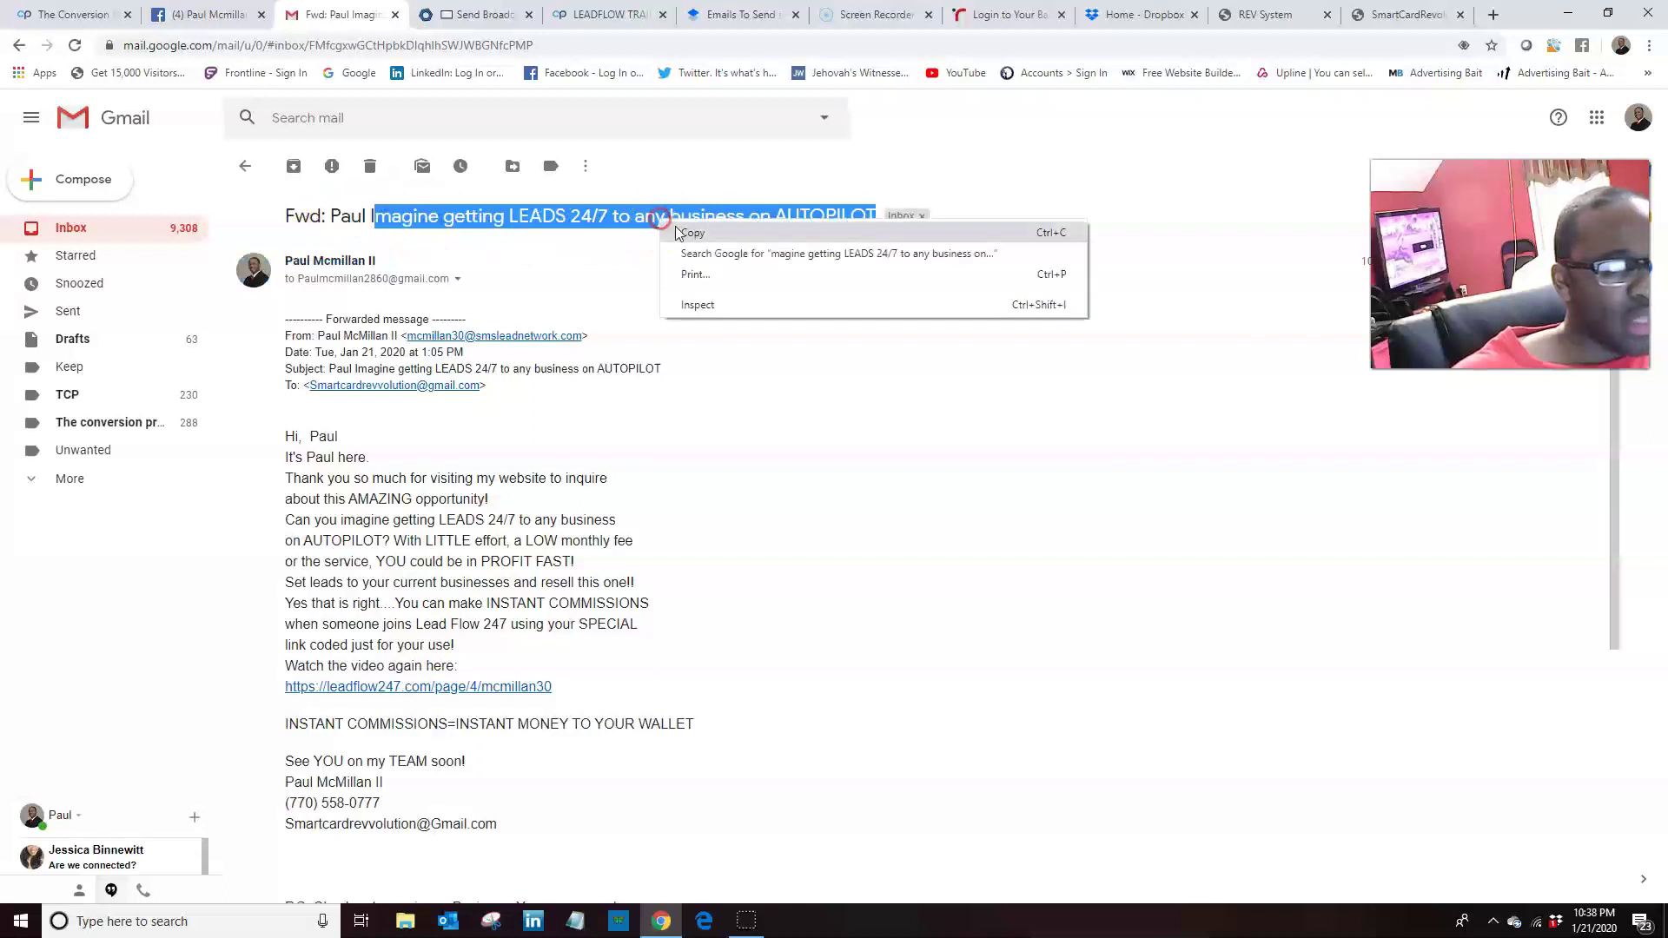
left_click(686, 233)
left_click(478, 14)
left_click(476, 342)
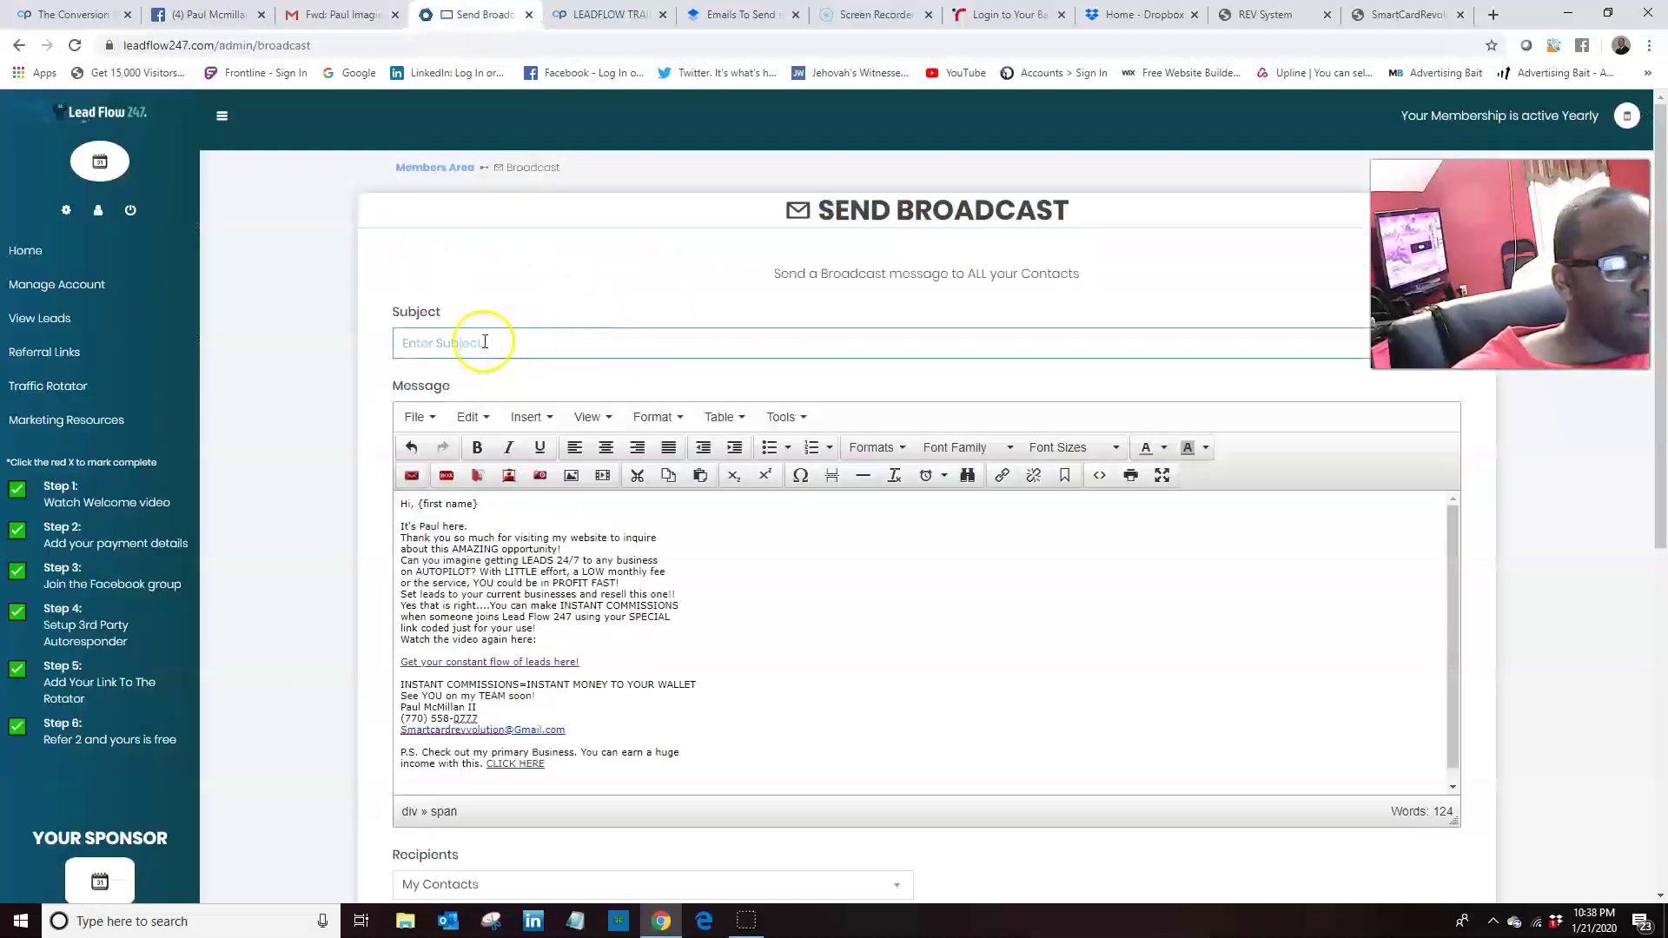
right_click(475, 344)
left_click(540, 480)
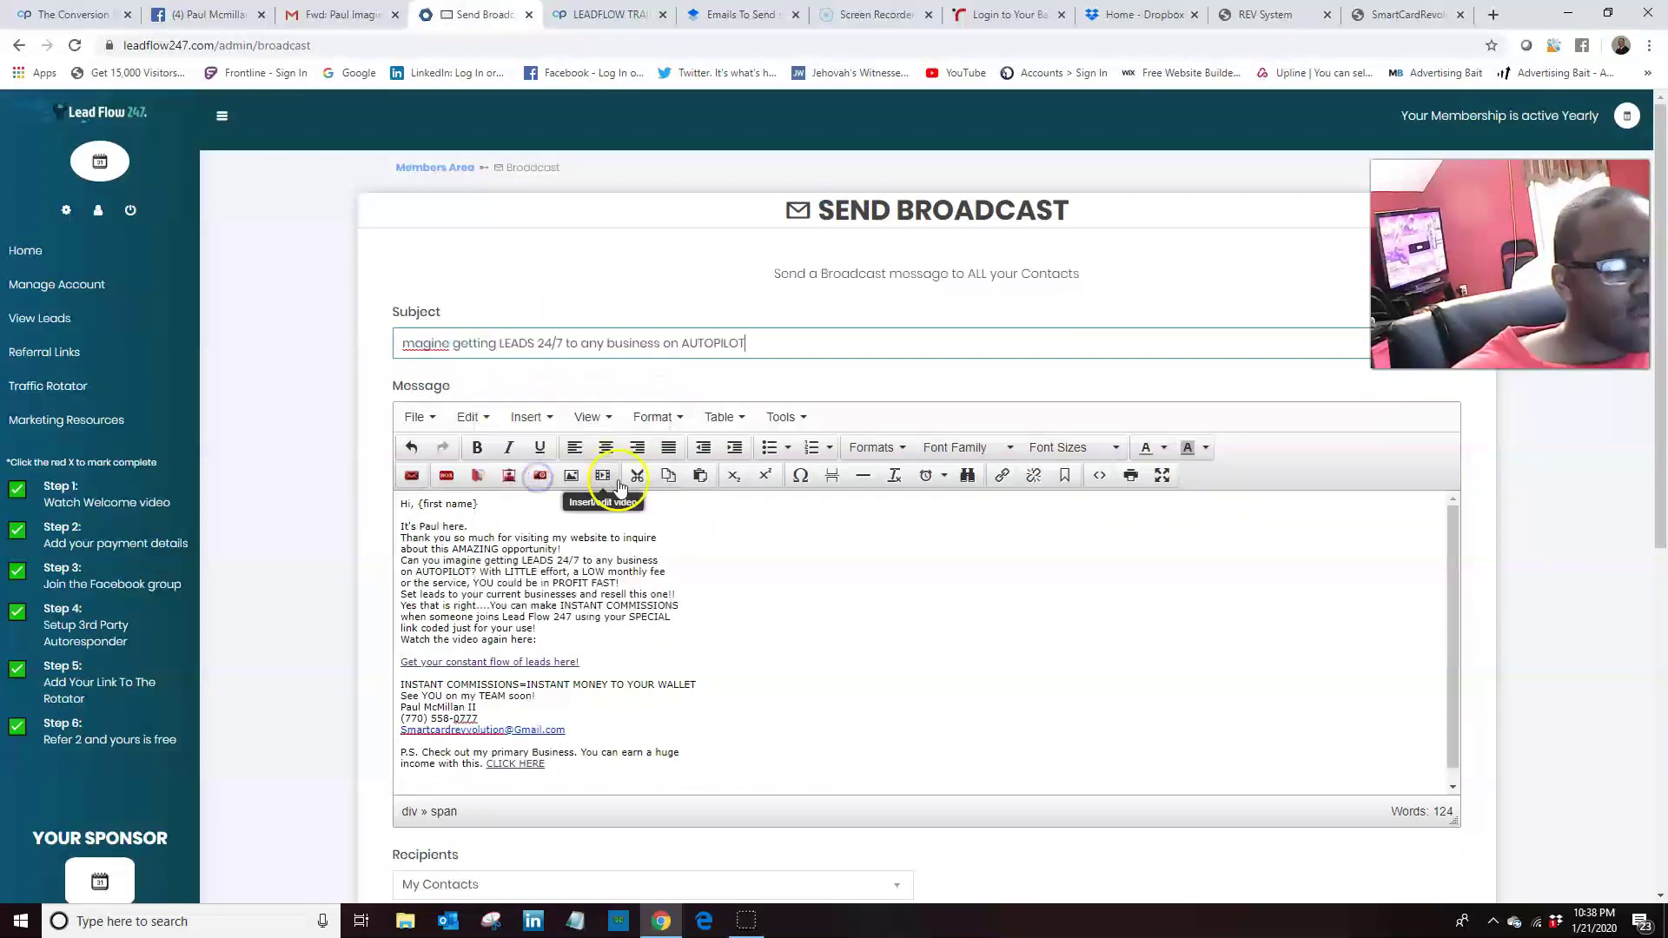
In Emails To Send, insert blank lines above 'Hi, Paul' and type 'sU' there.
left_click(739, 14)
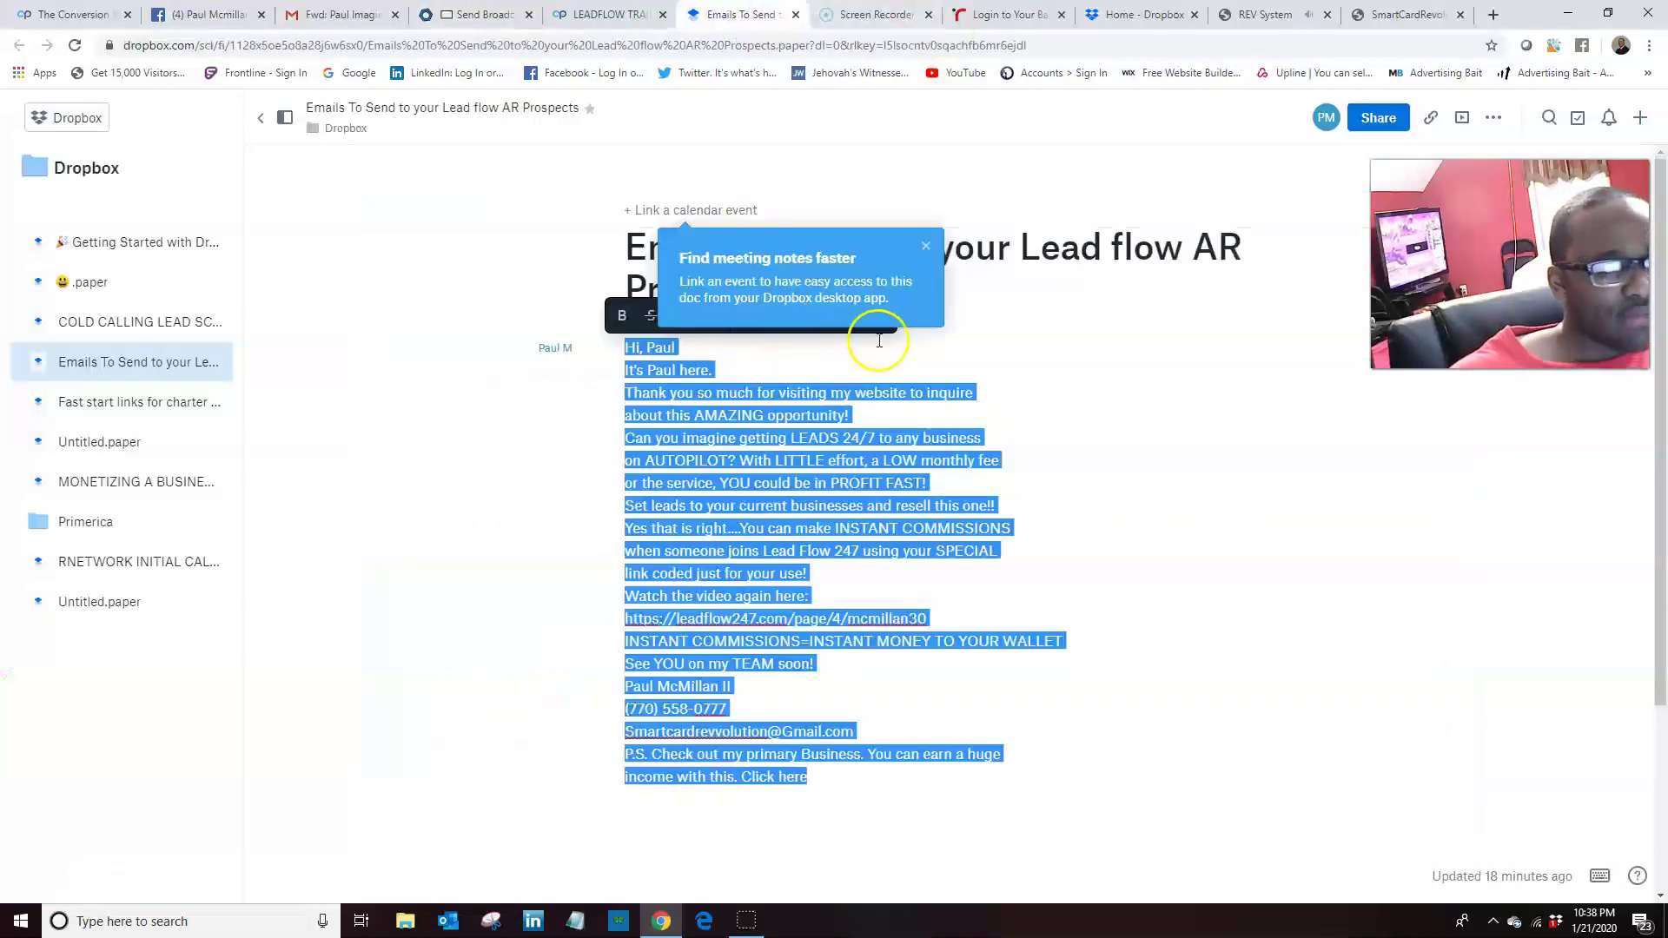
left_click(850, 354)
left_click(624, 348)
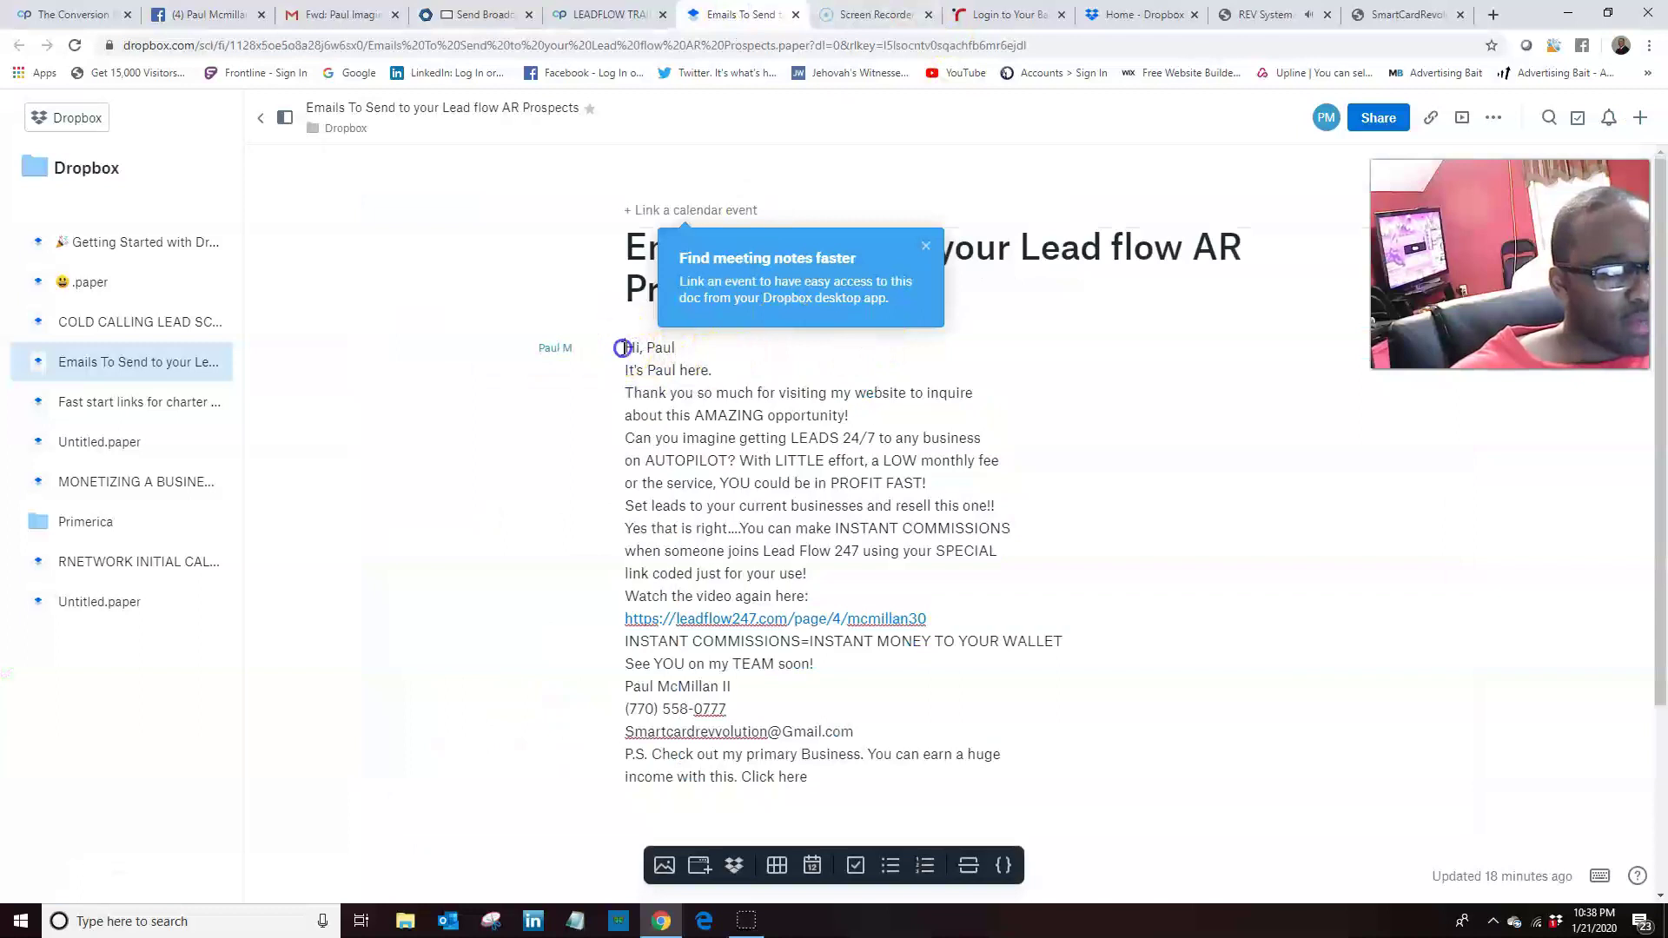
key("Return")
key("Return")
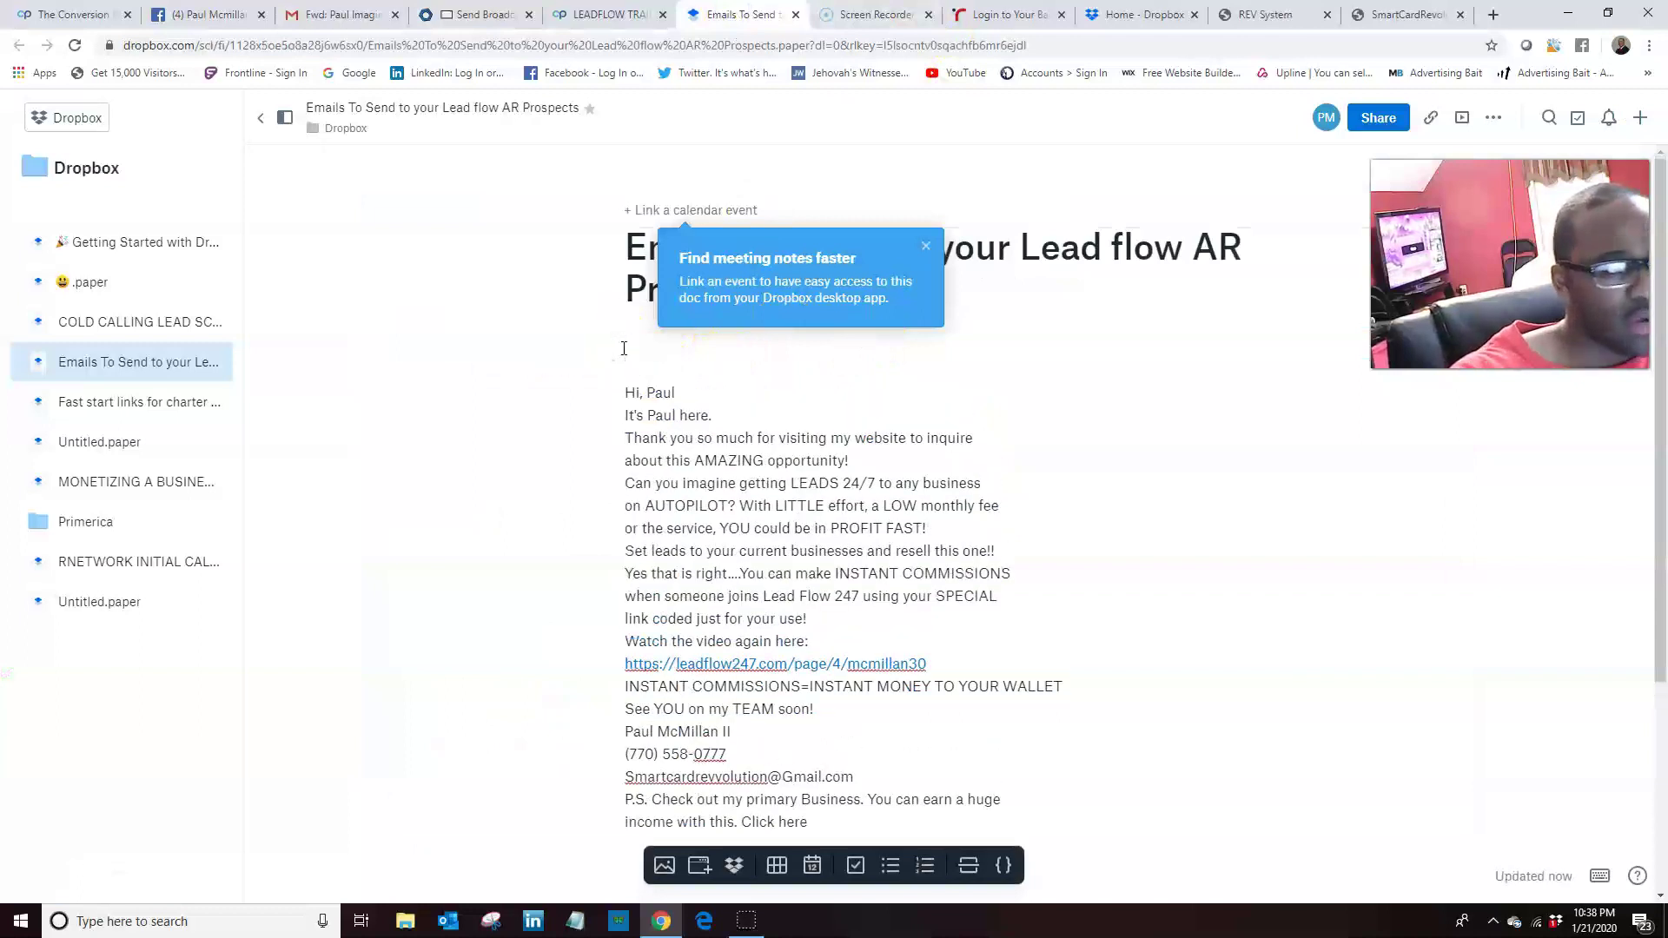
type("sU")
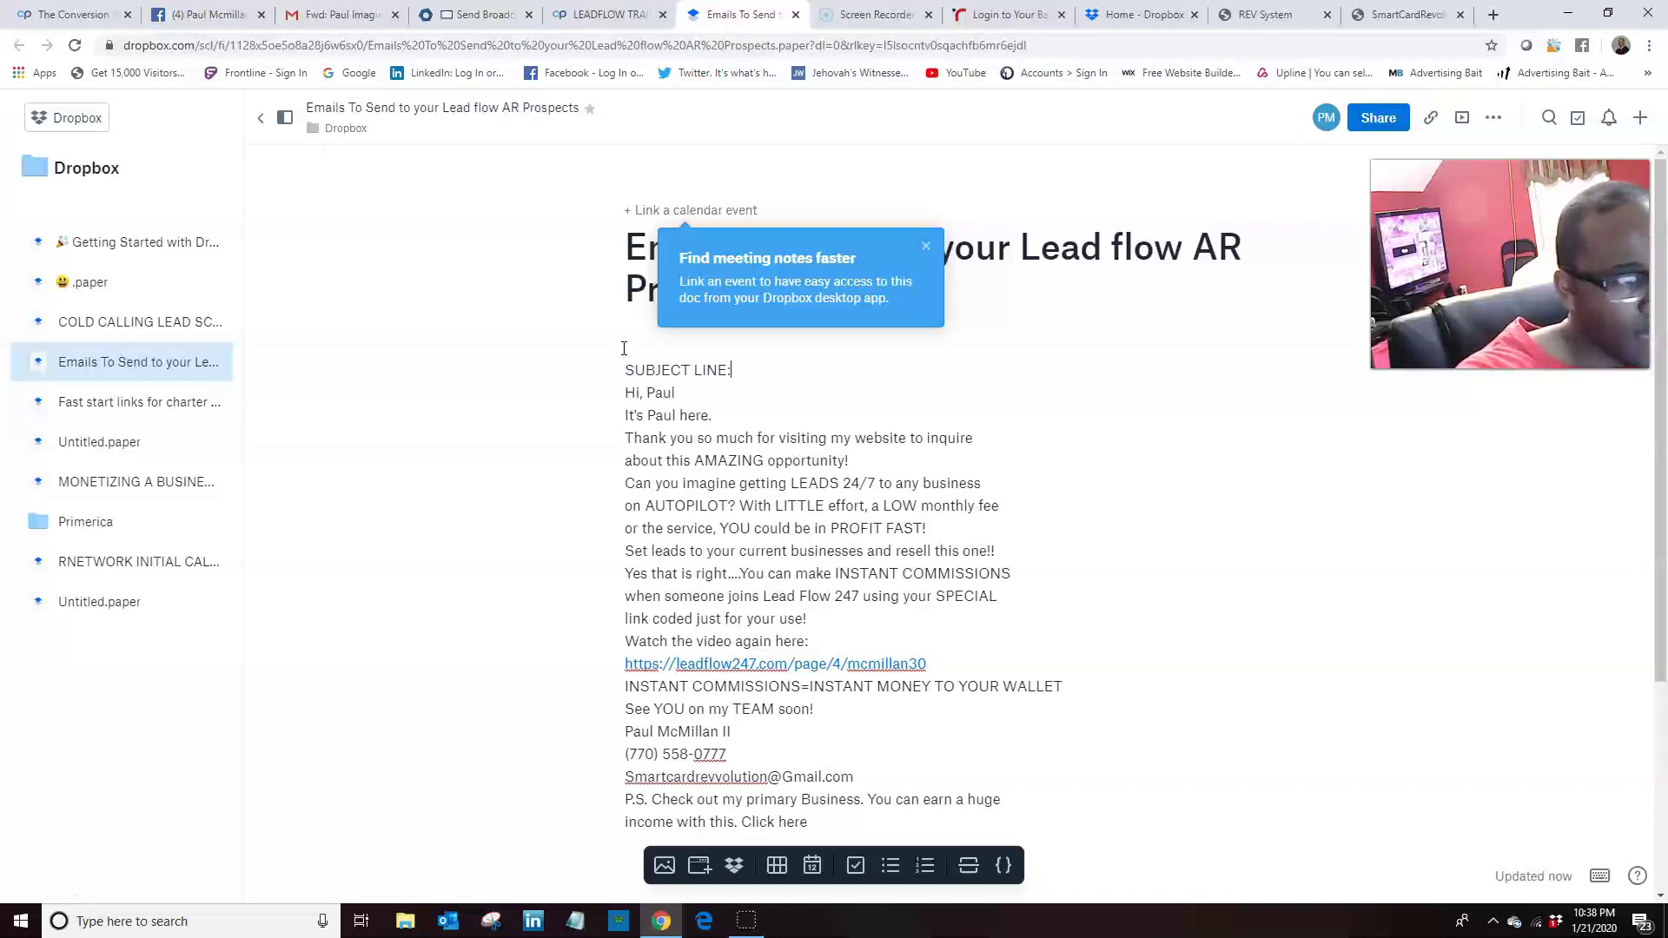
Paste the subject after SUBJECT LINE:, capitalize 'Imagine', append '!' and add a blank line.
right_click(738, 369)
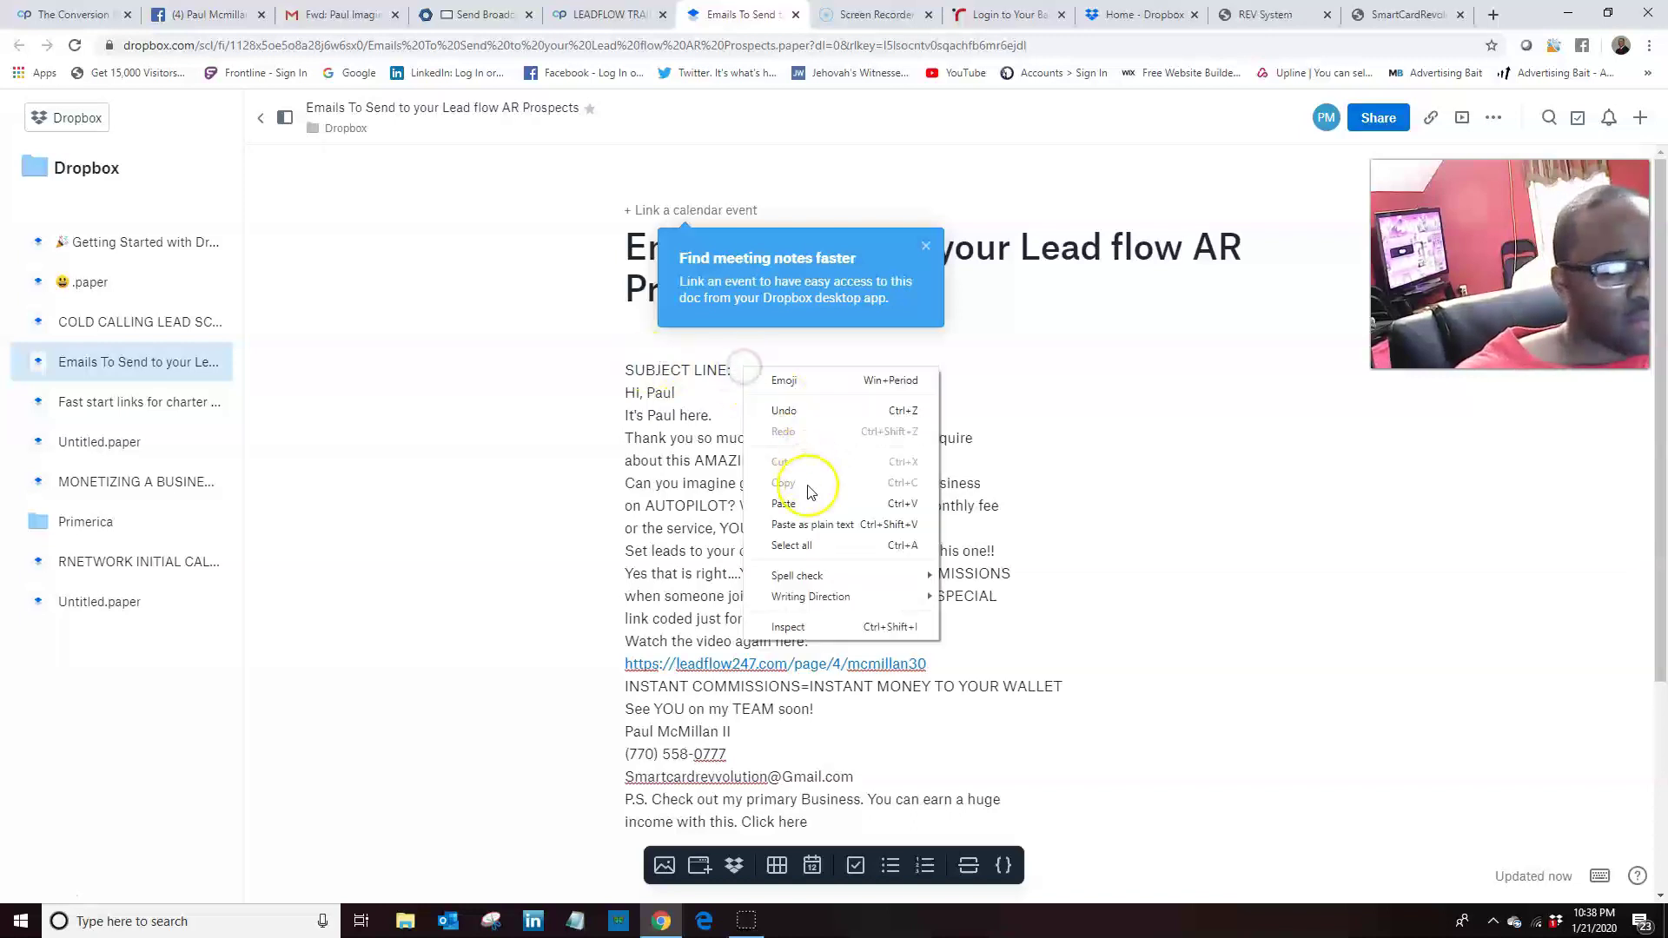
left_click(805, 496)
left_click(737, 369)
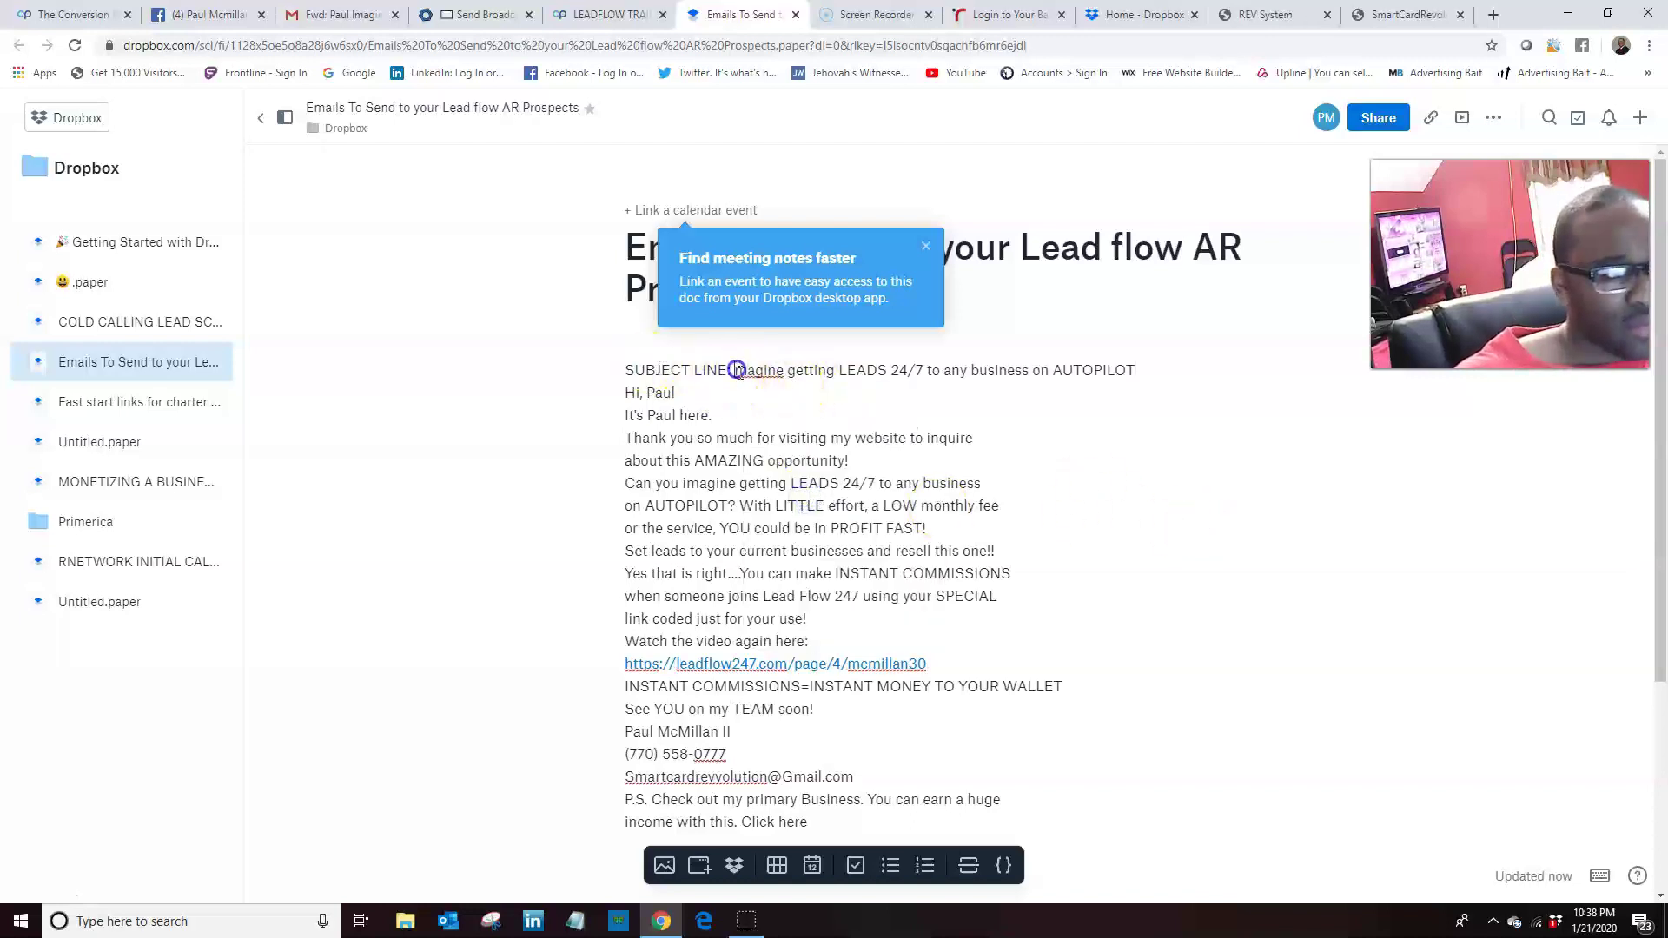
type("I")
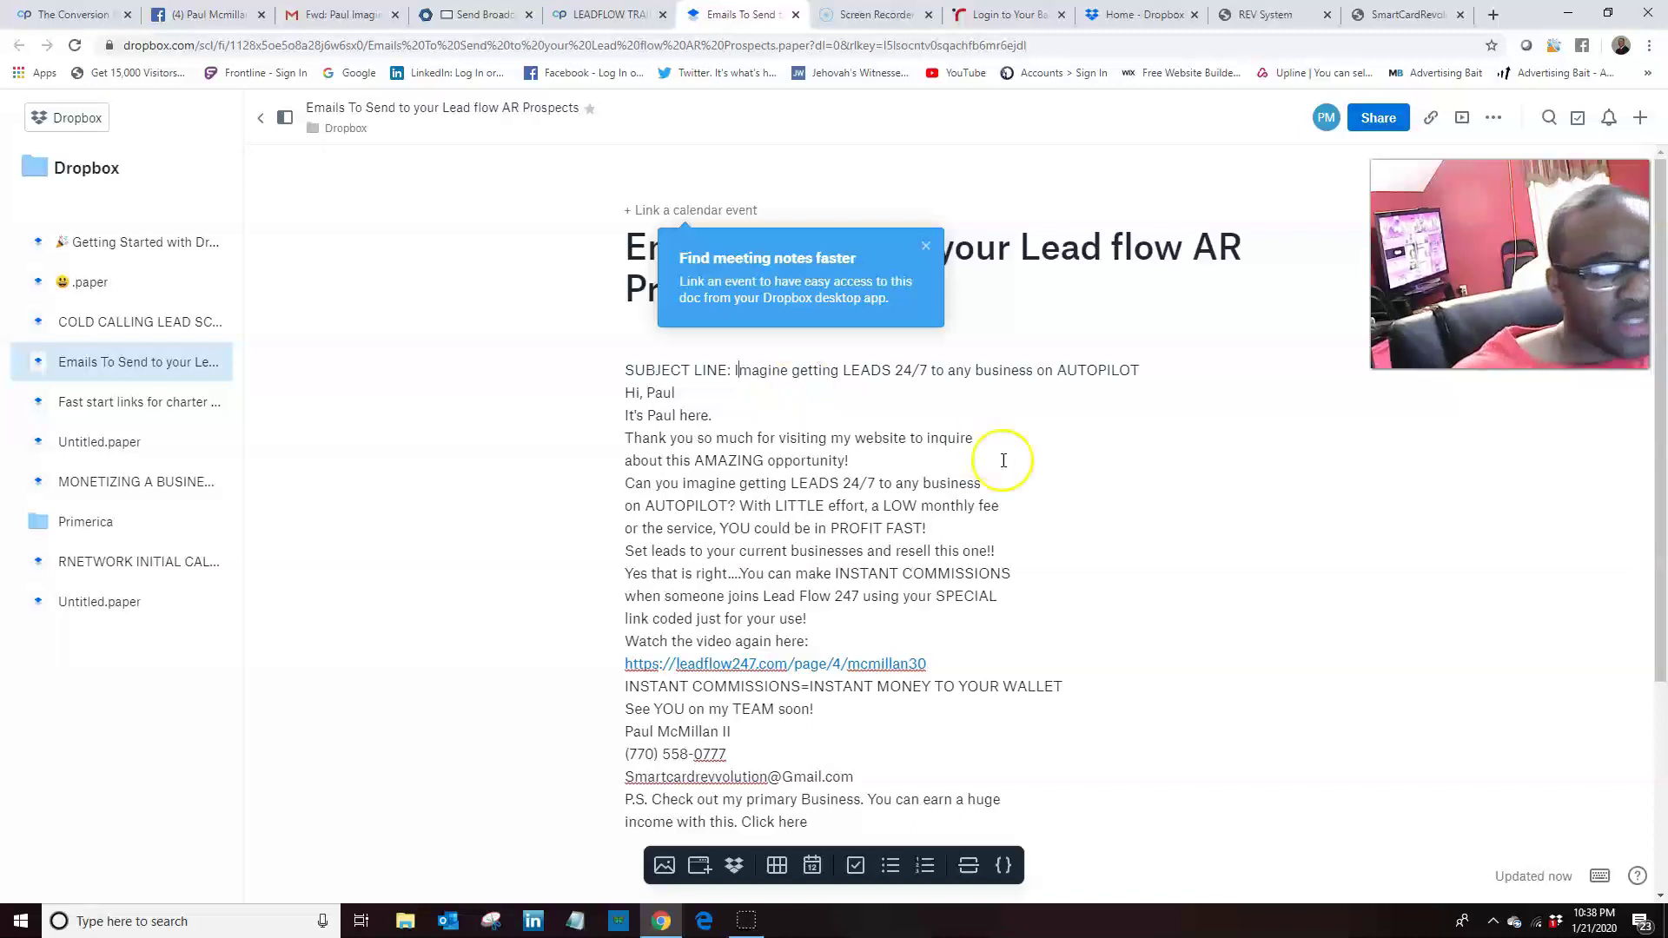
left_click(1168, 367)
type("!")
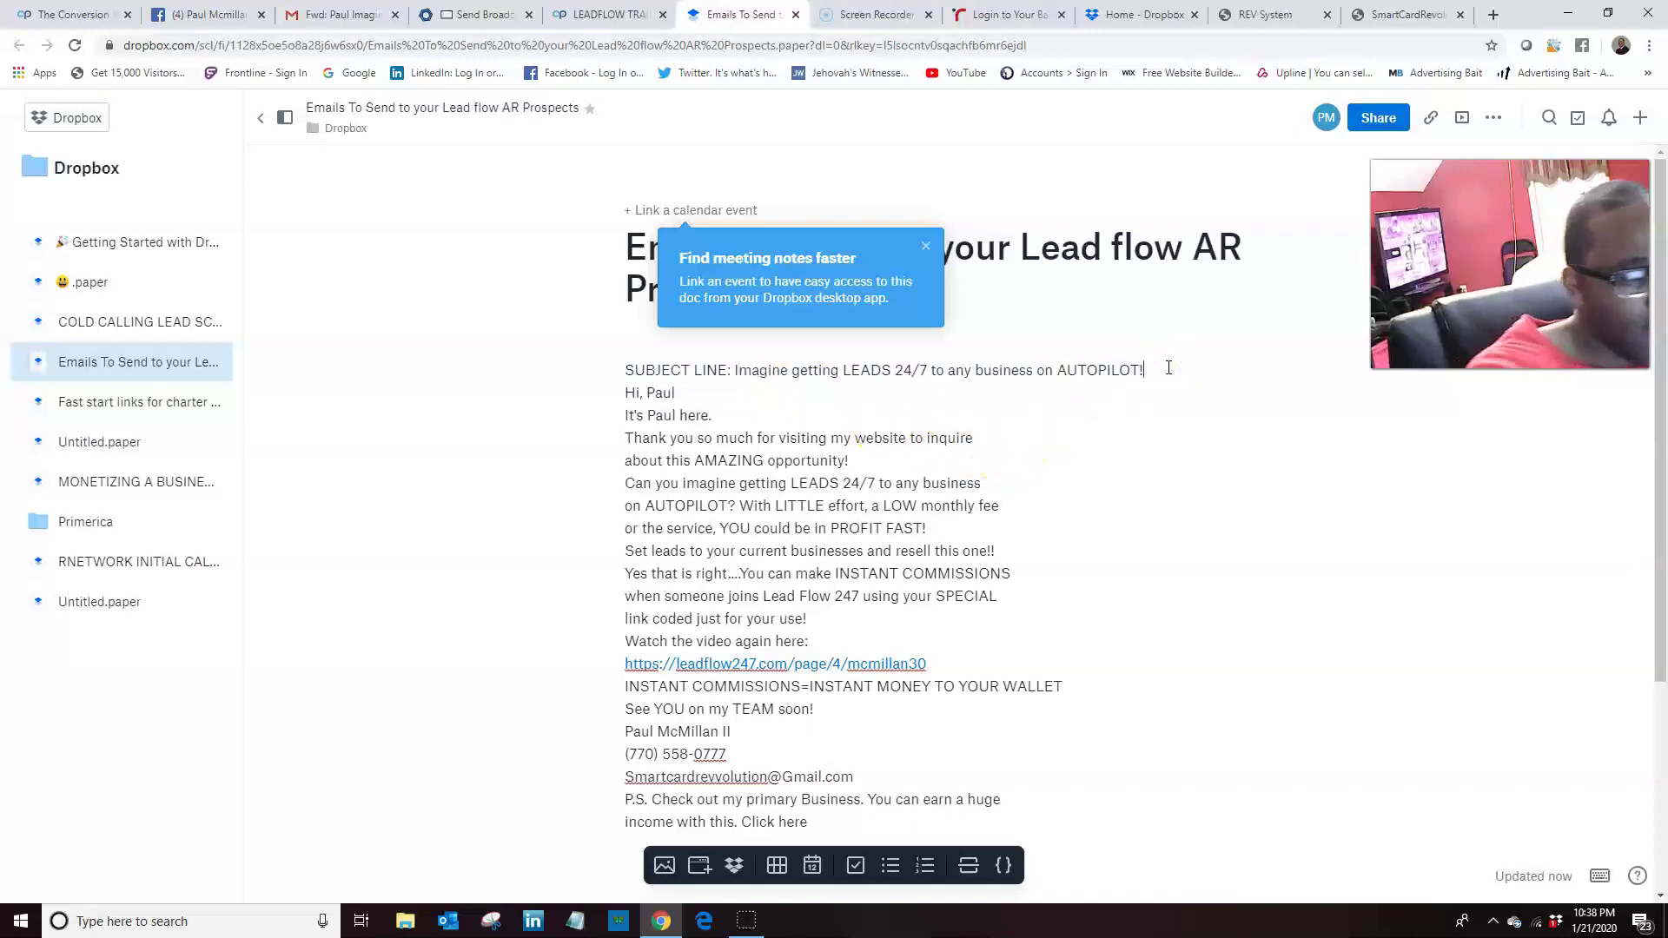
key("Return")
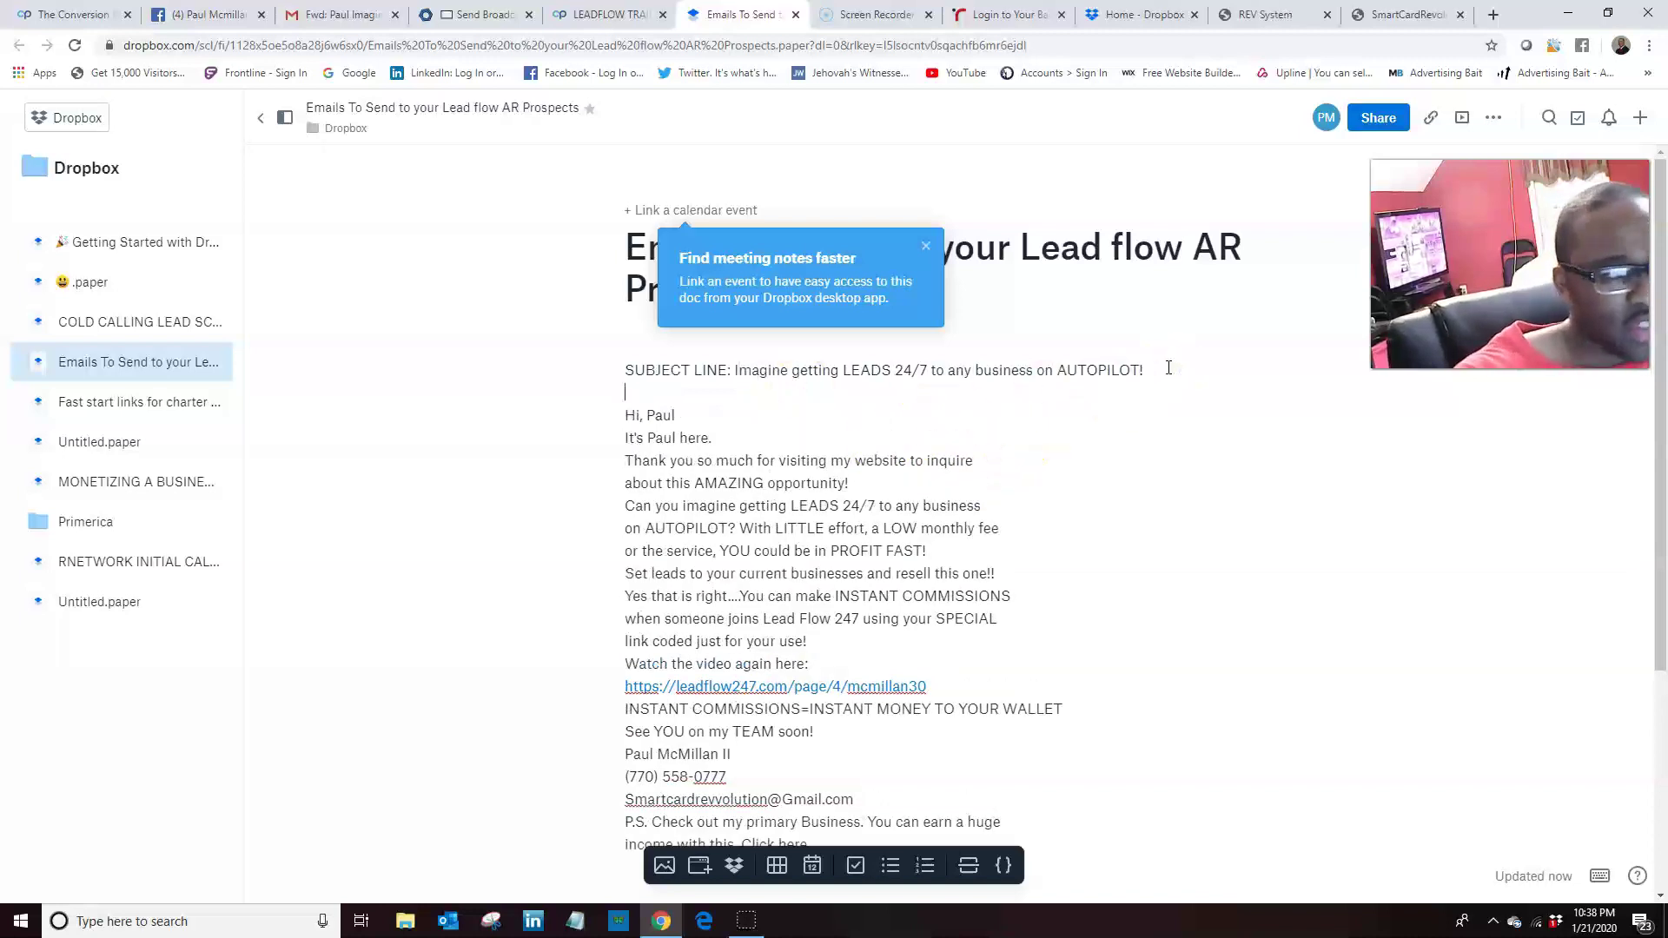
left_click(1498, 613)
left_click(1492, 650)
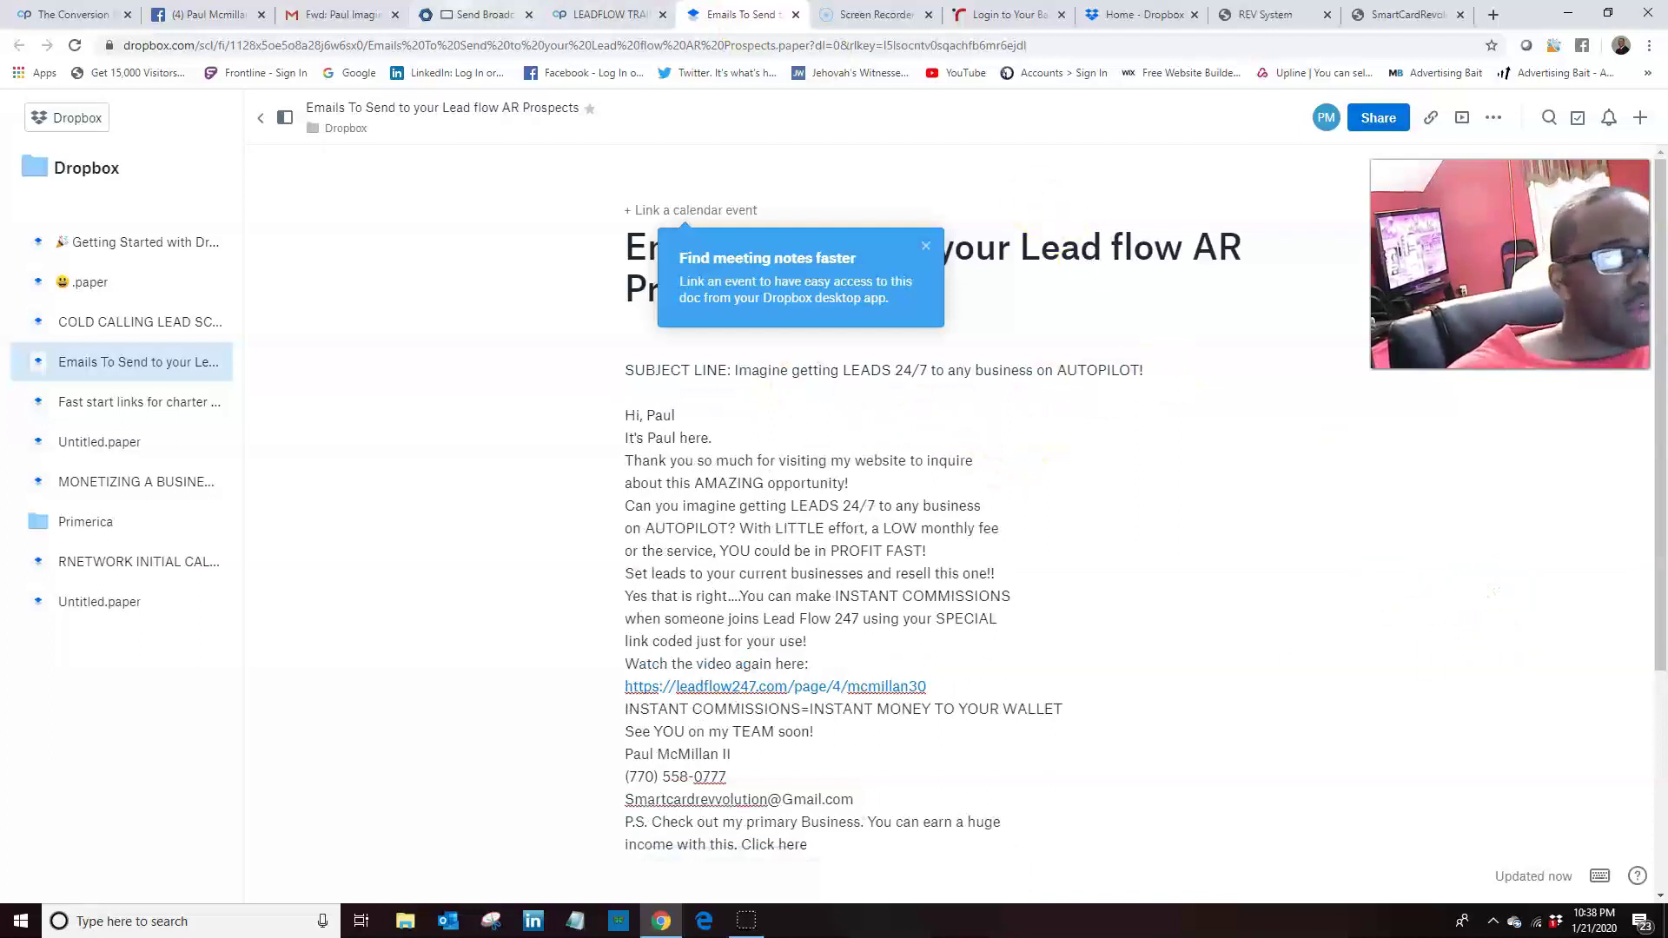
Keep My Contacts as the broadcast recipients in Lead Flow 247.
left_click(482, 14)
scroll(682, 486, "down", 3)
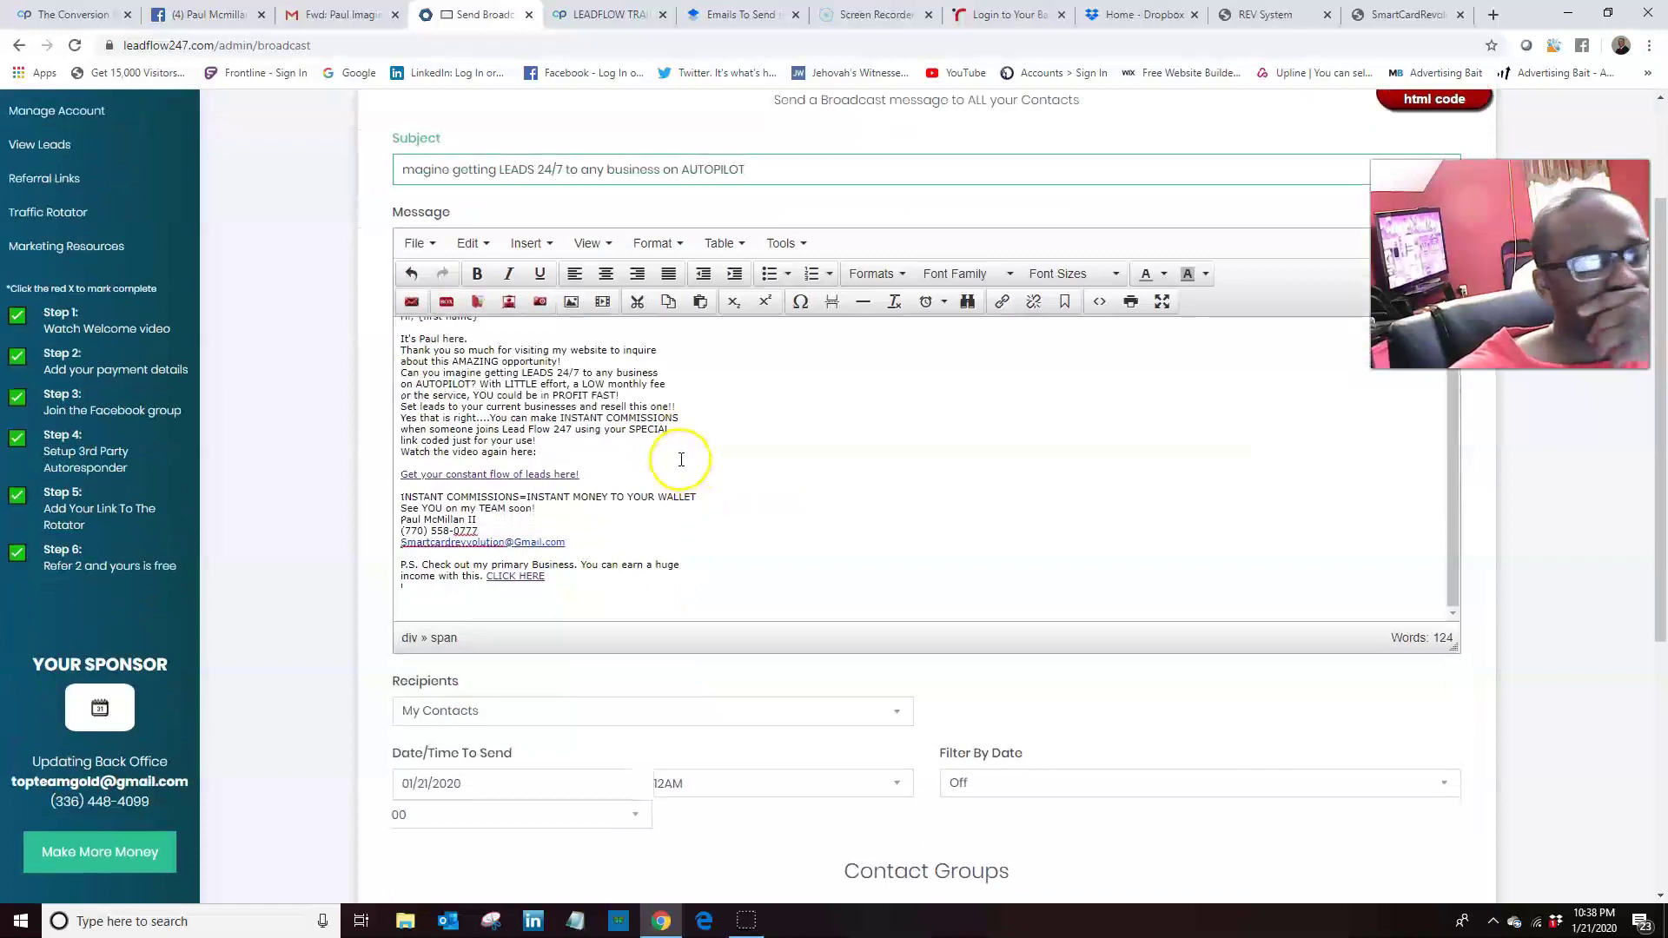
left_click(622, 714)
left_click(630, 673)
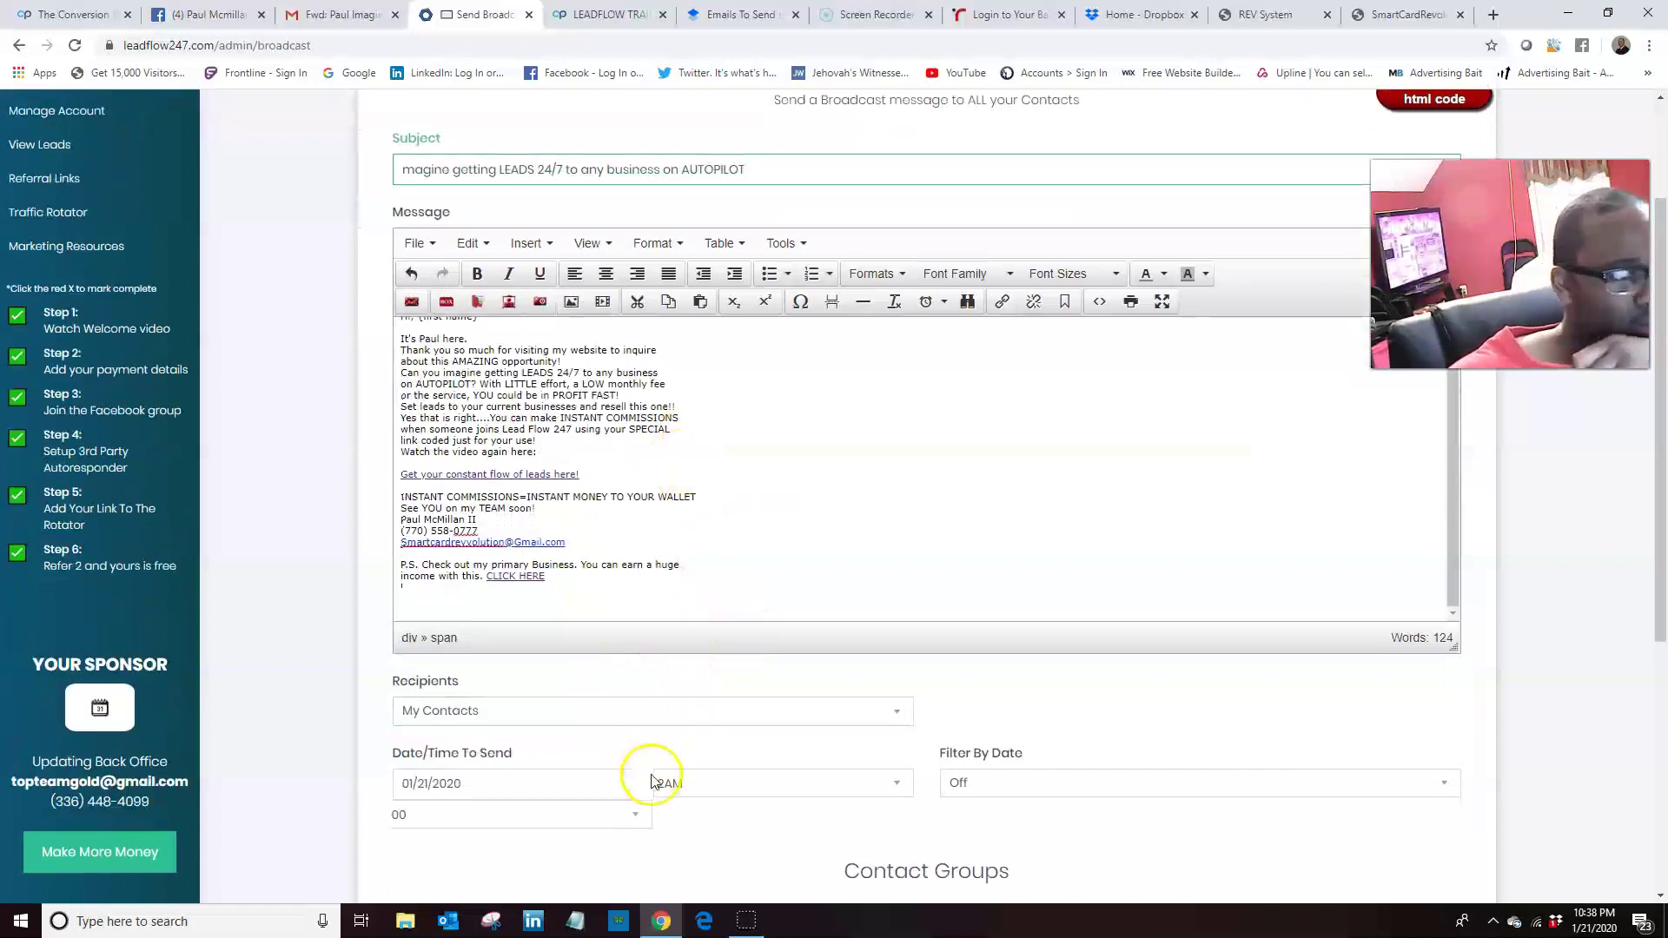
scroll(643, 764, "down", 2)
Set the send time to 8PM, minute 05, leaving the date filter Off.
left_click(741, 610)
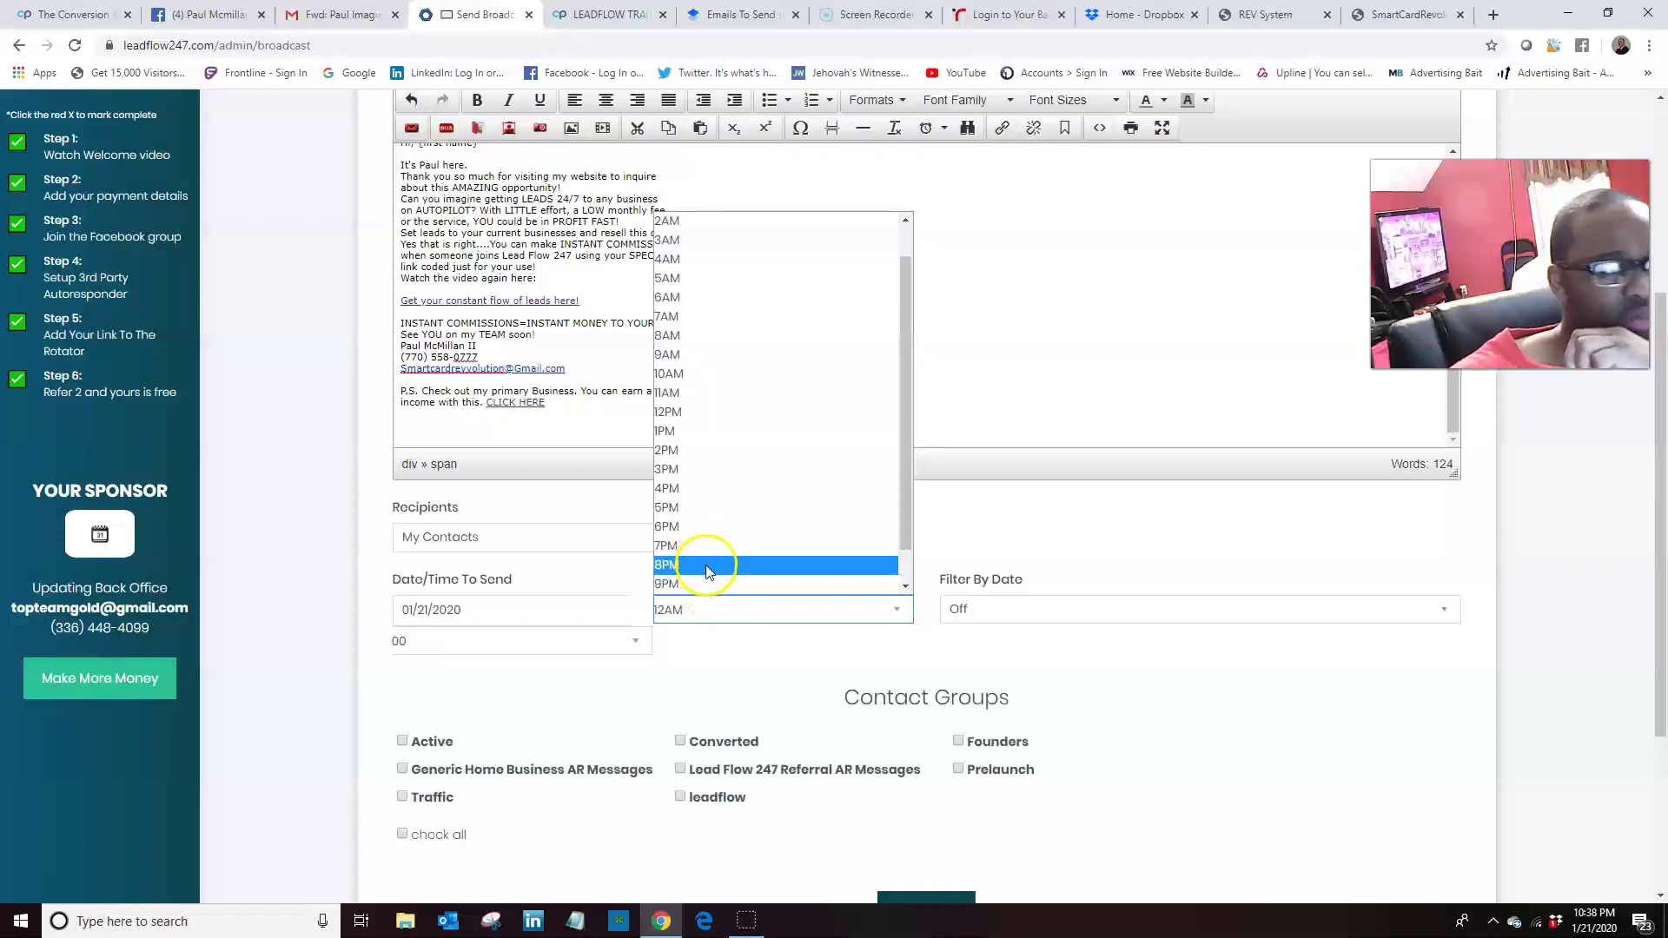
left_click(708, 582)
left_click(977, 612)
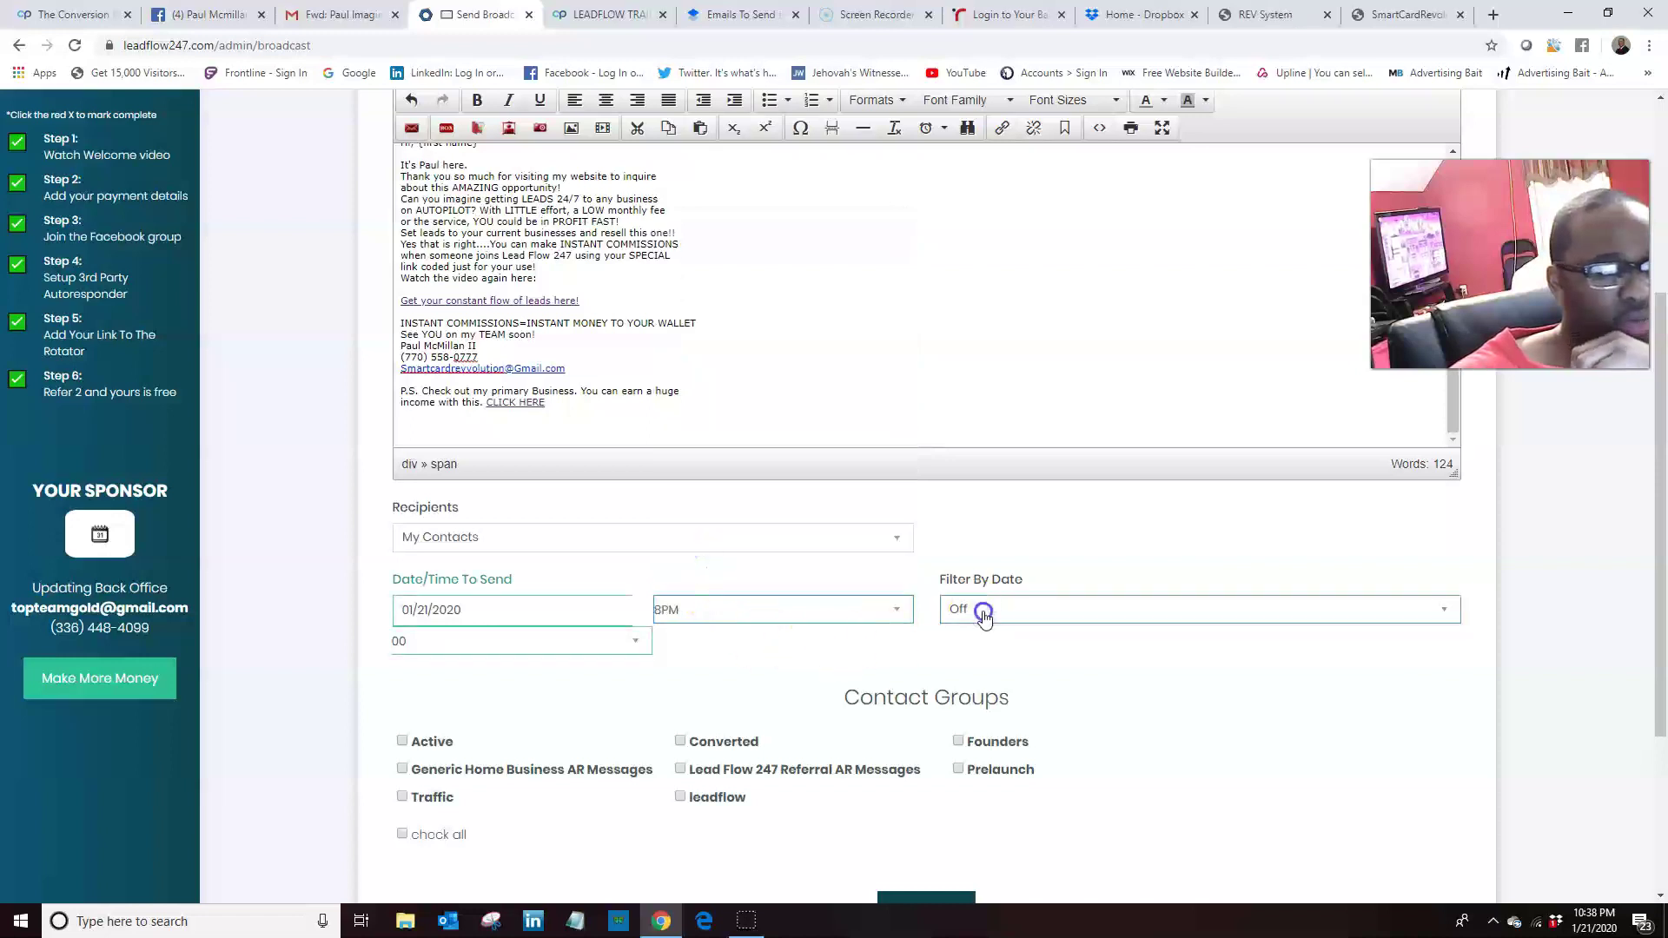
left_click(538, 642)
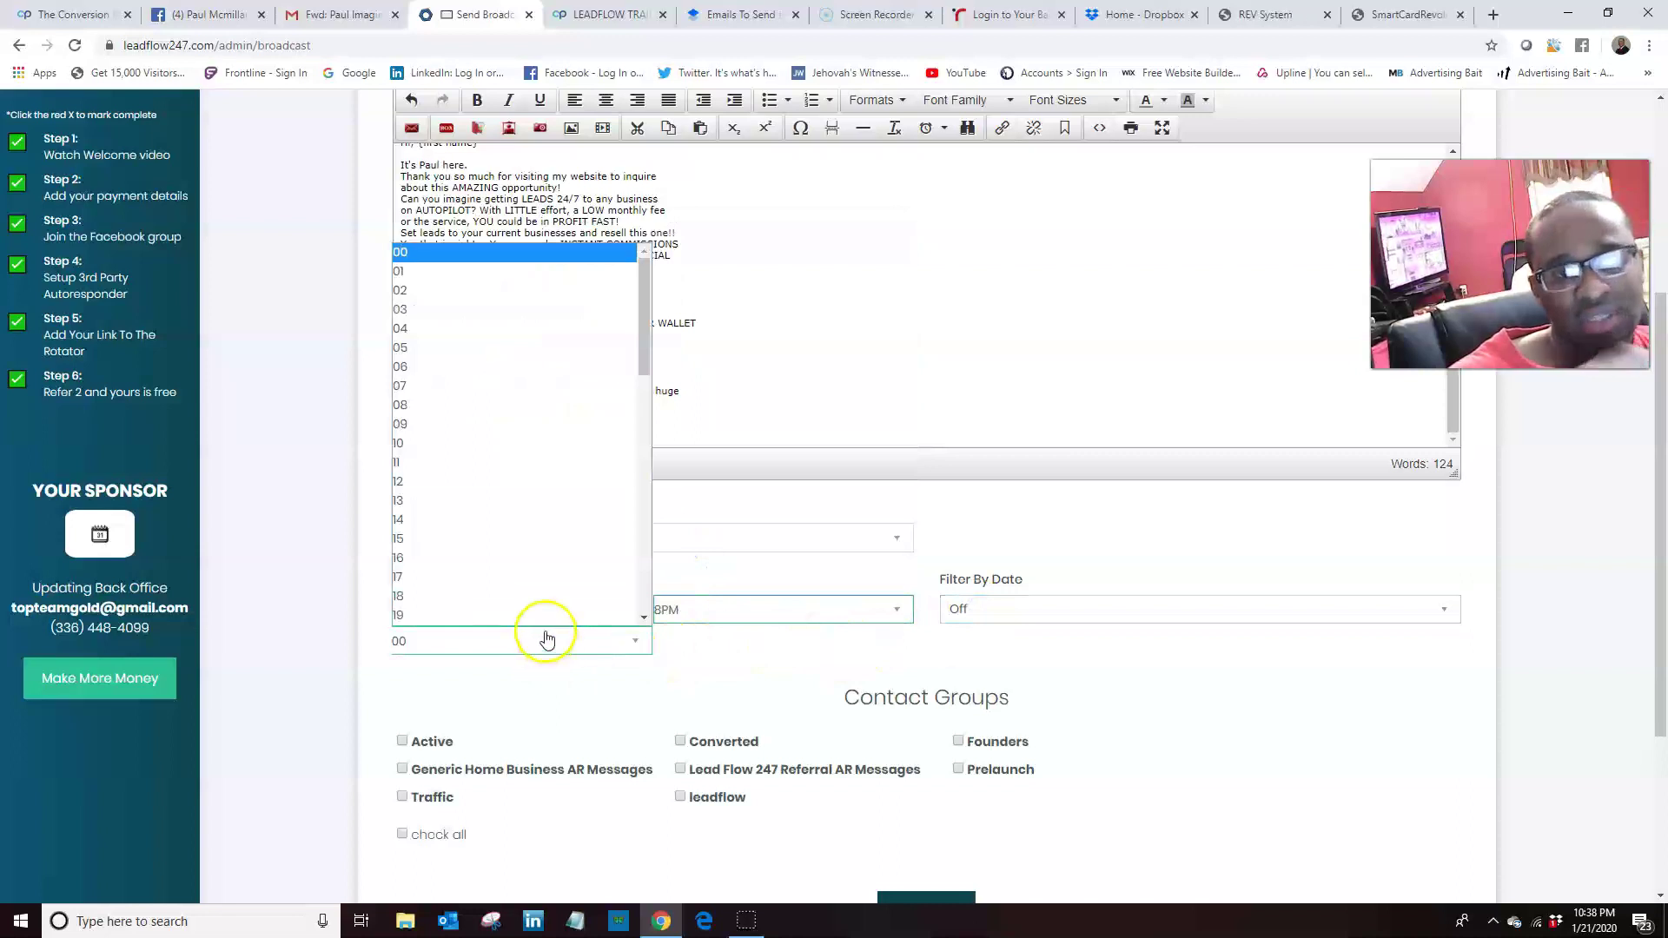
left_click(424, 349)
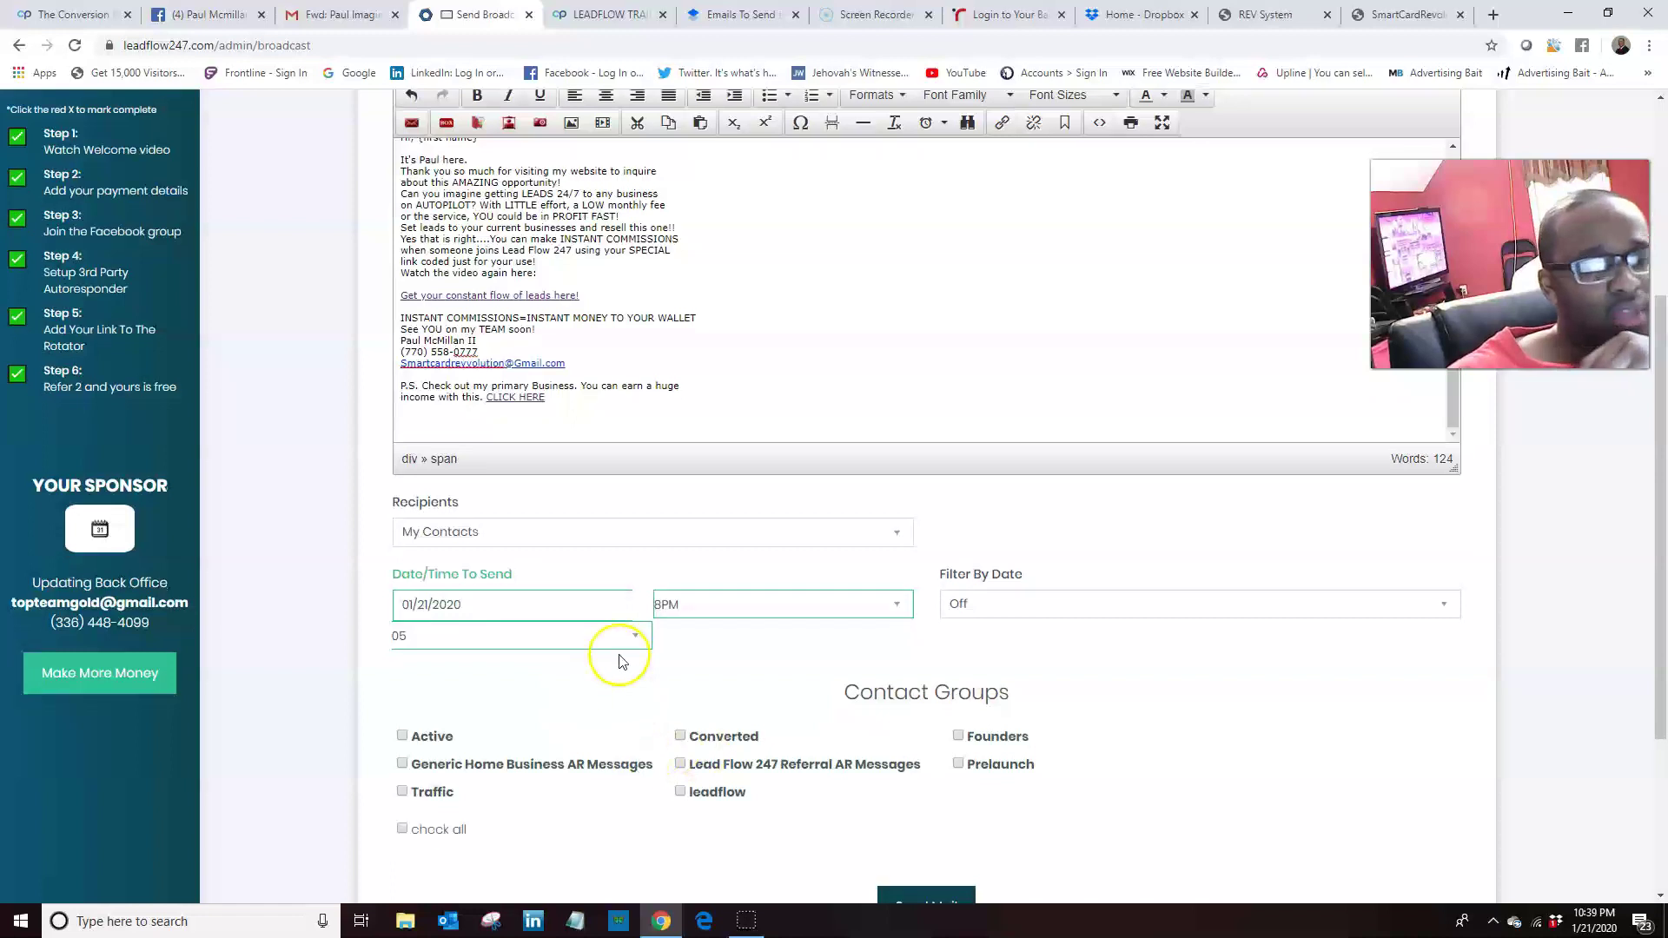
scroll(652, 642, "down", 2)
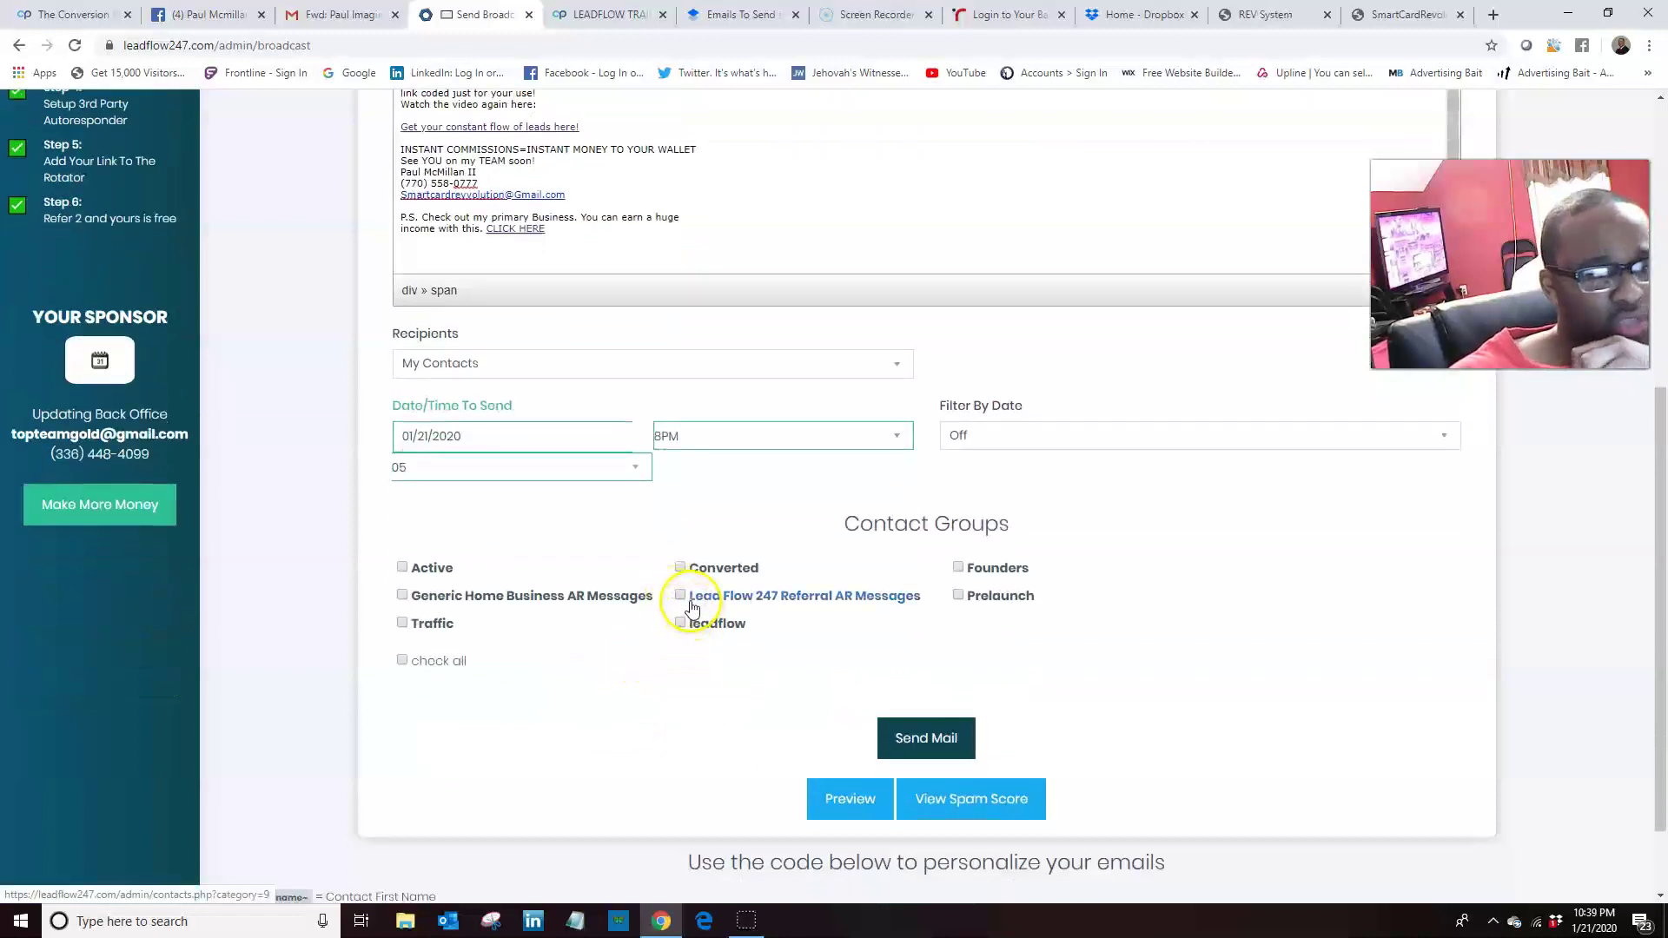
Tick the Lead Flow 247 Referral AR Messages checkbox under Contact Groups.
left_click(681, 596)
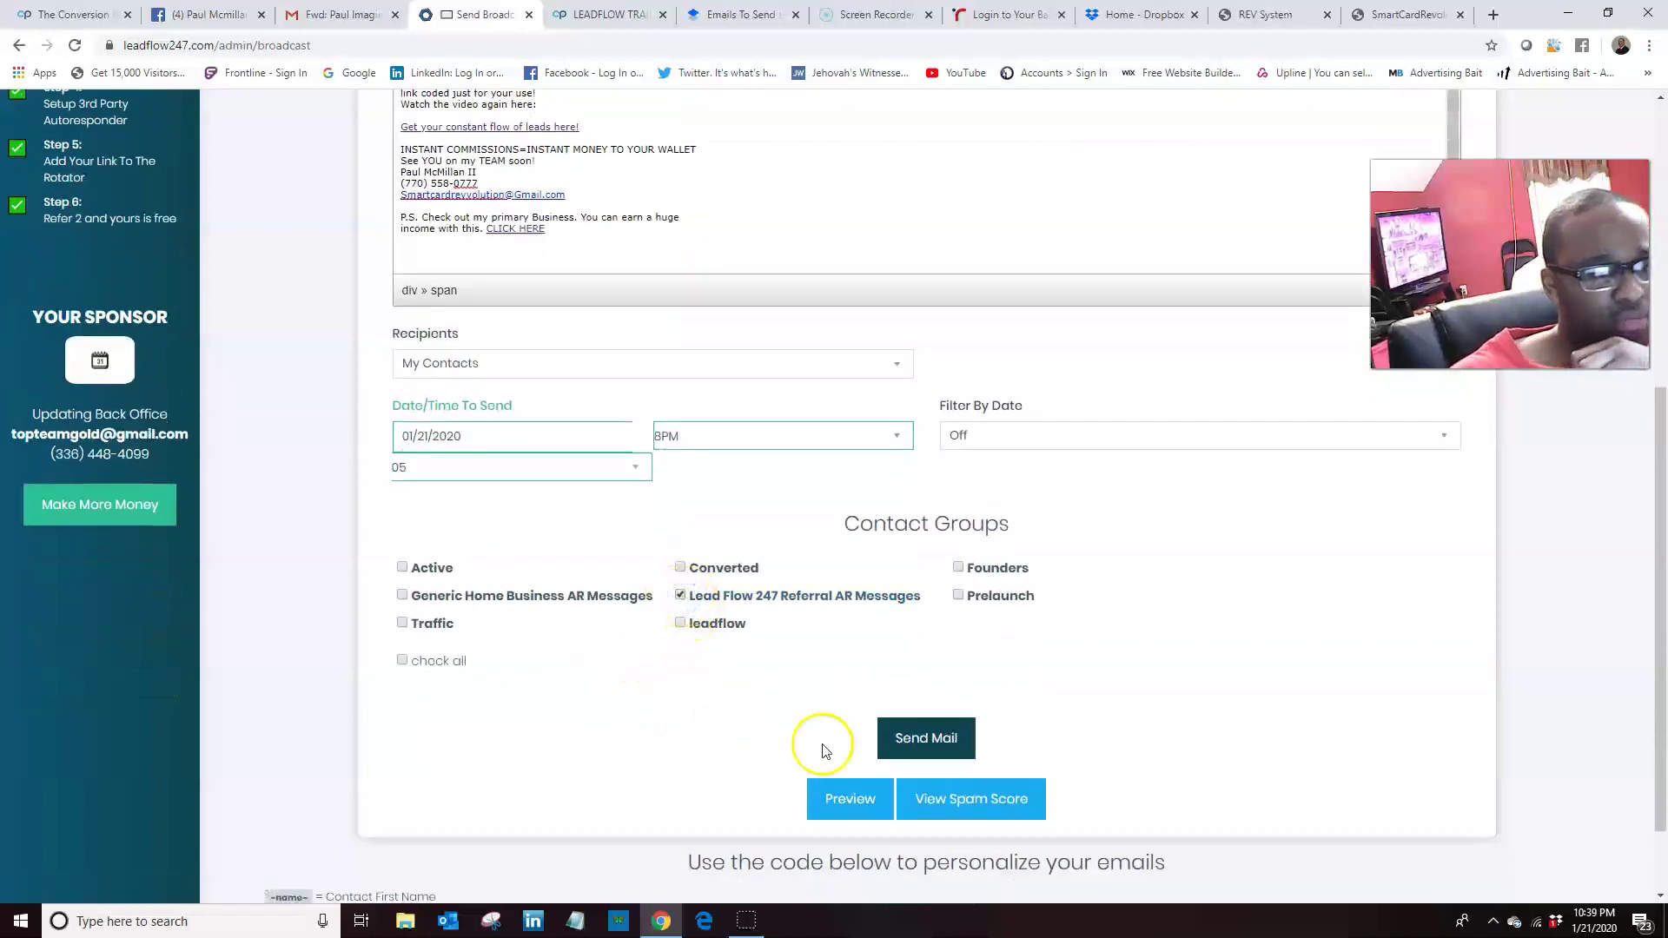
left_click(954, 743)
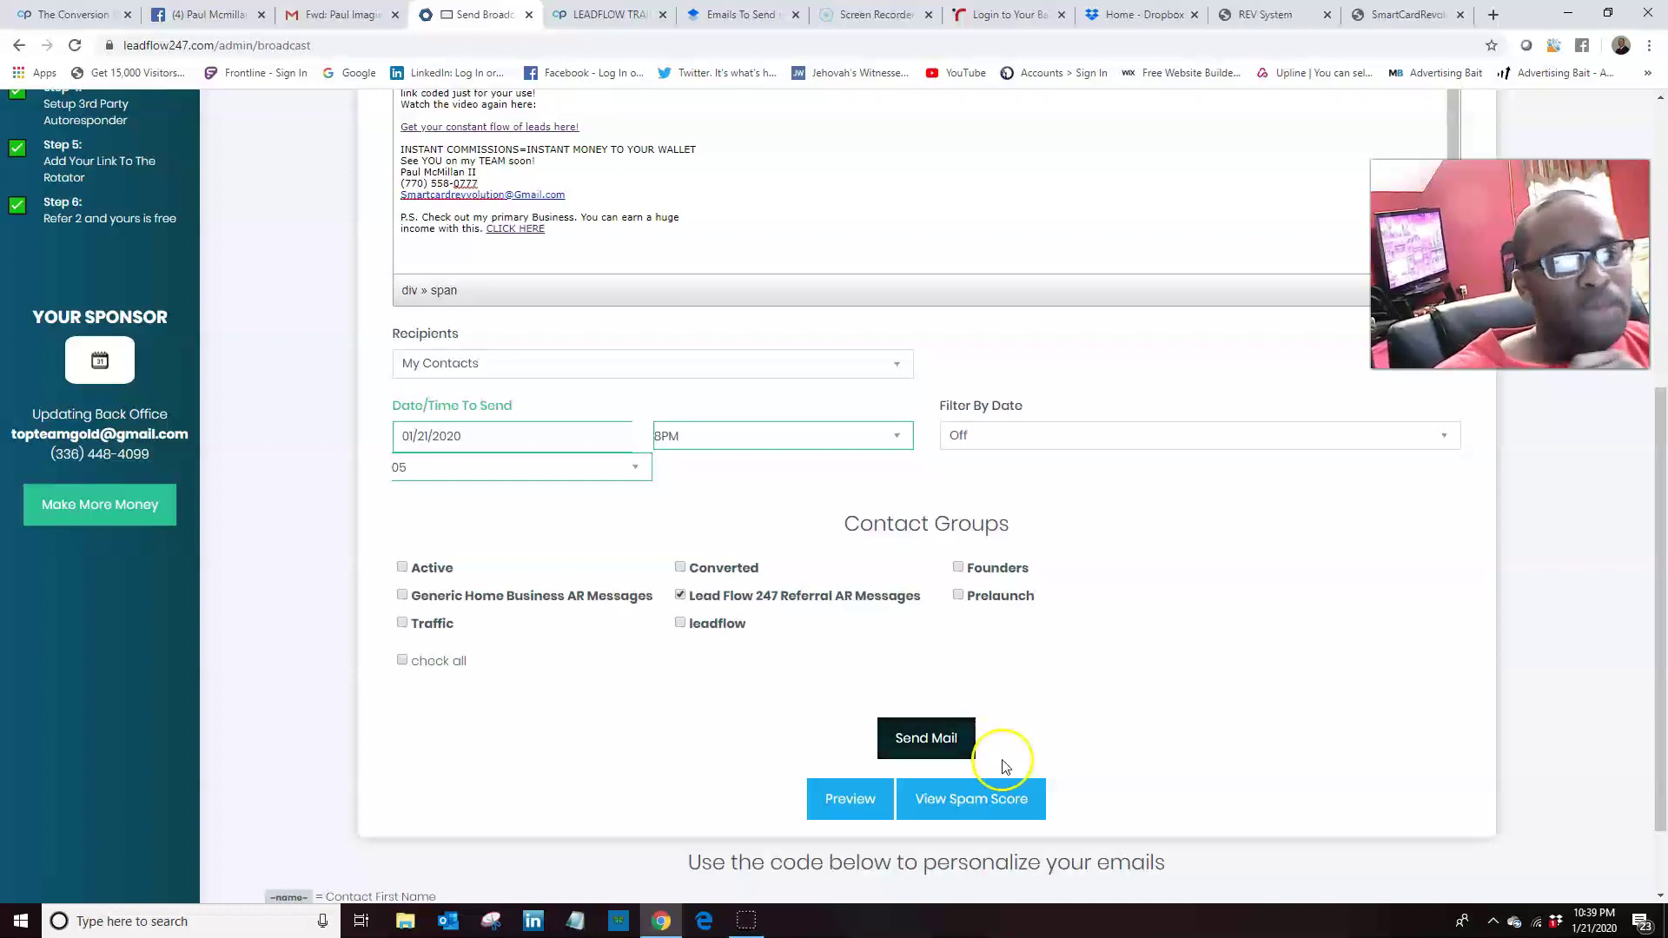
scroll(713, 478, "up", 2)
scroll(703, 405, "up", 1)
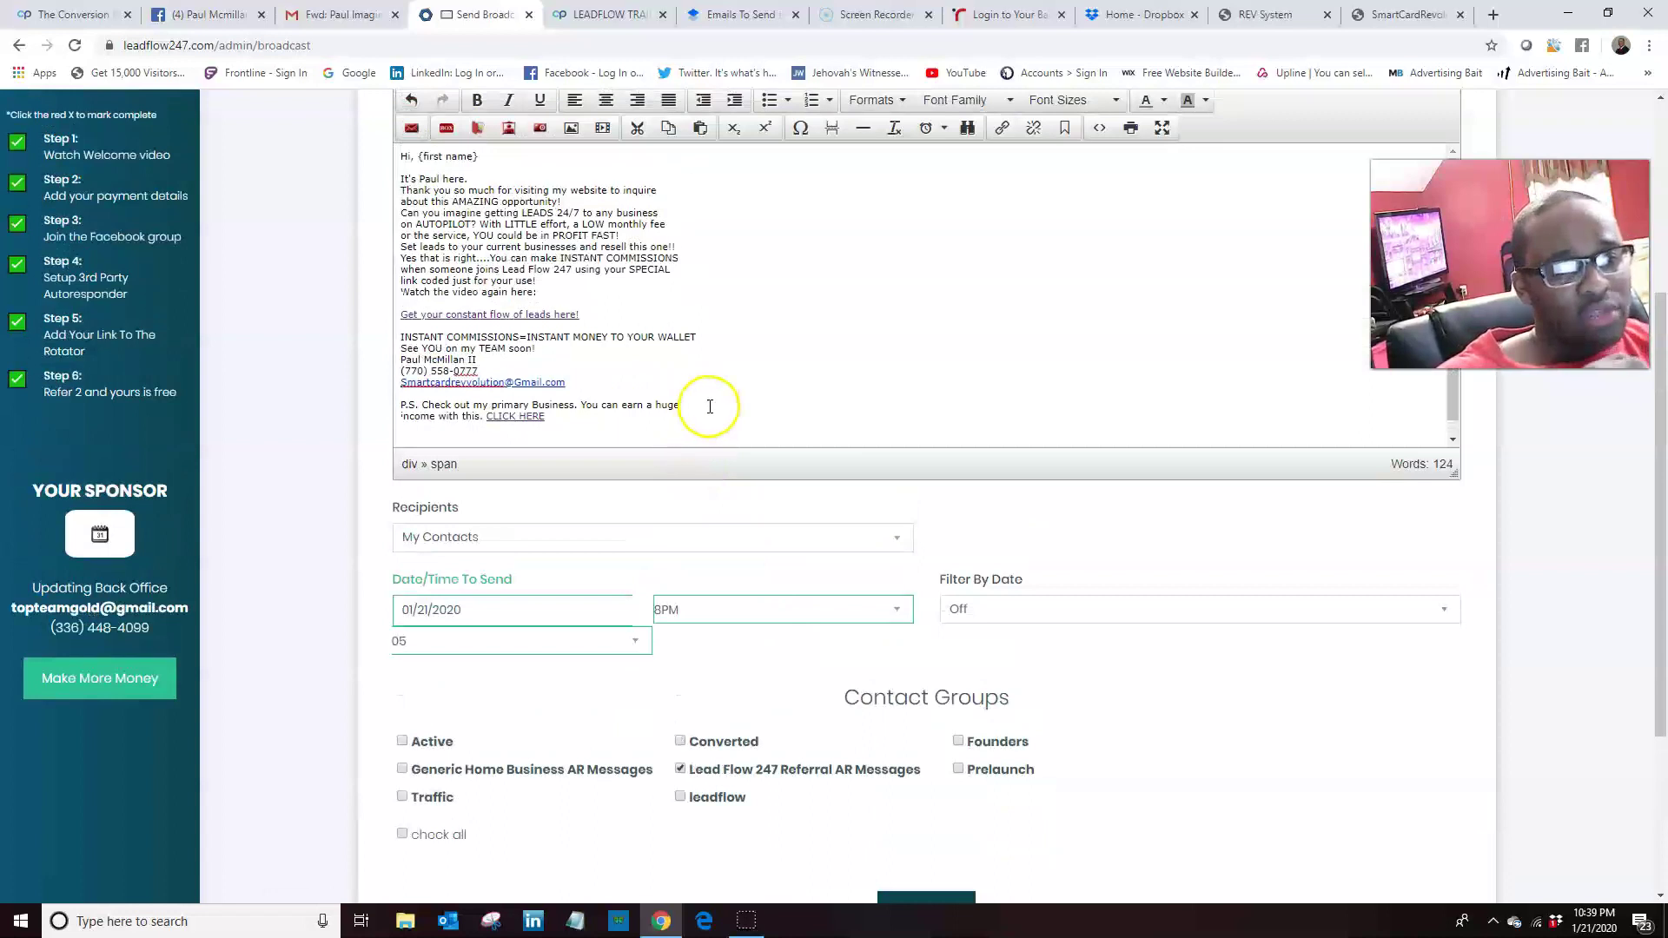
scroll(747, 382, "up", 1)
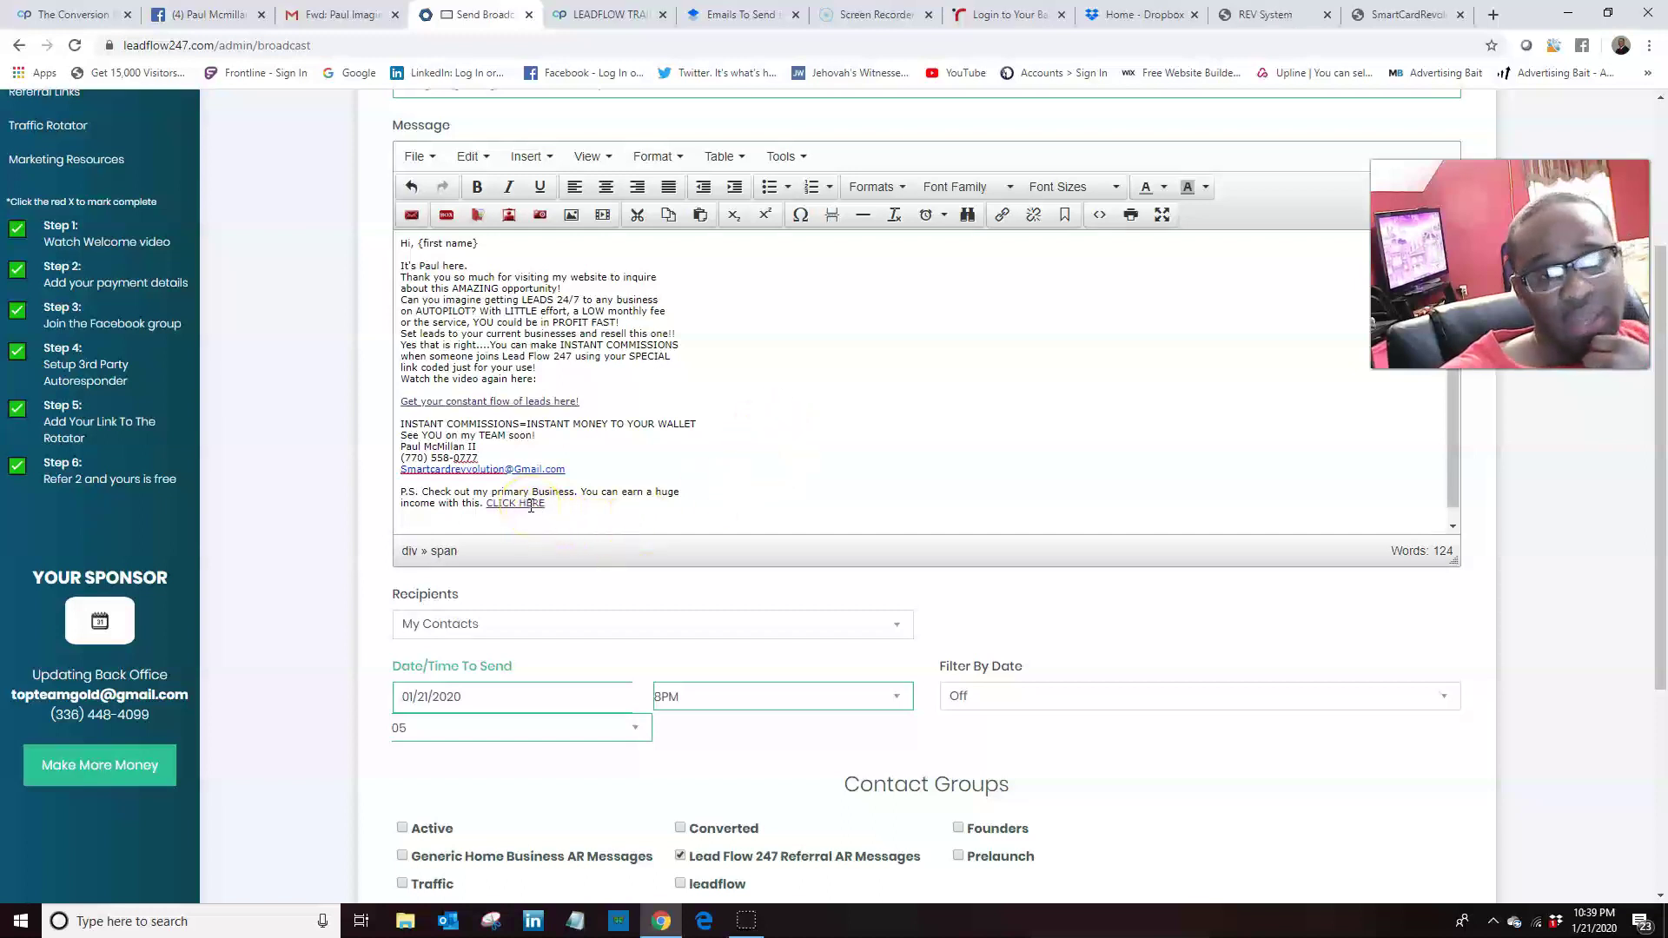
scroll(522, 495, "down", 1)
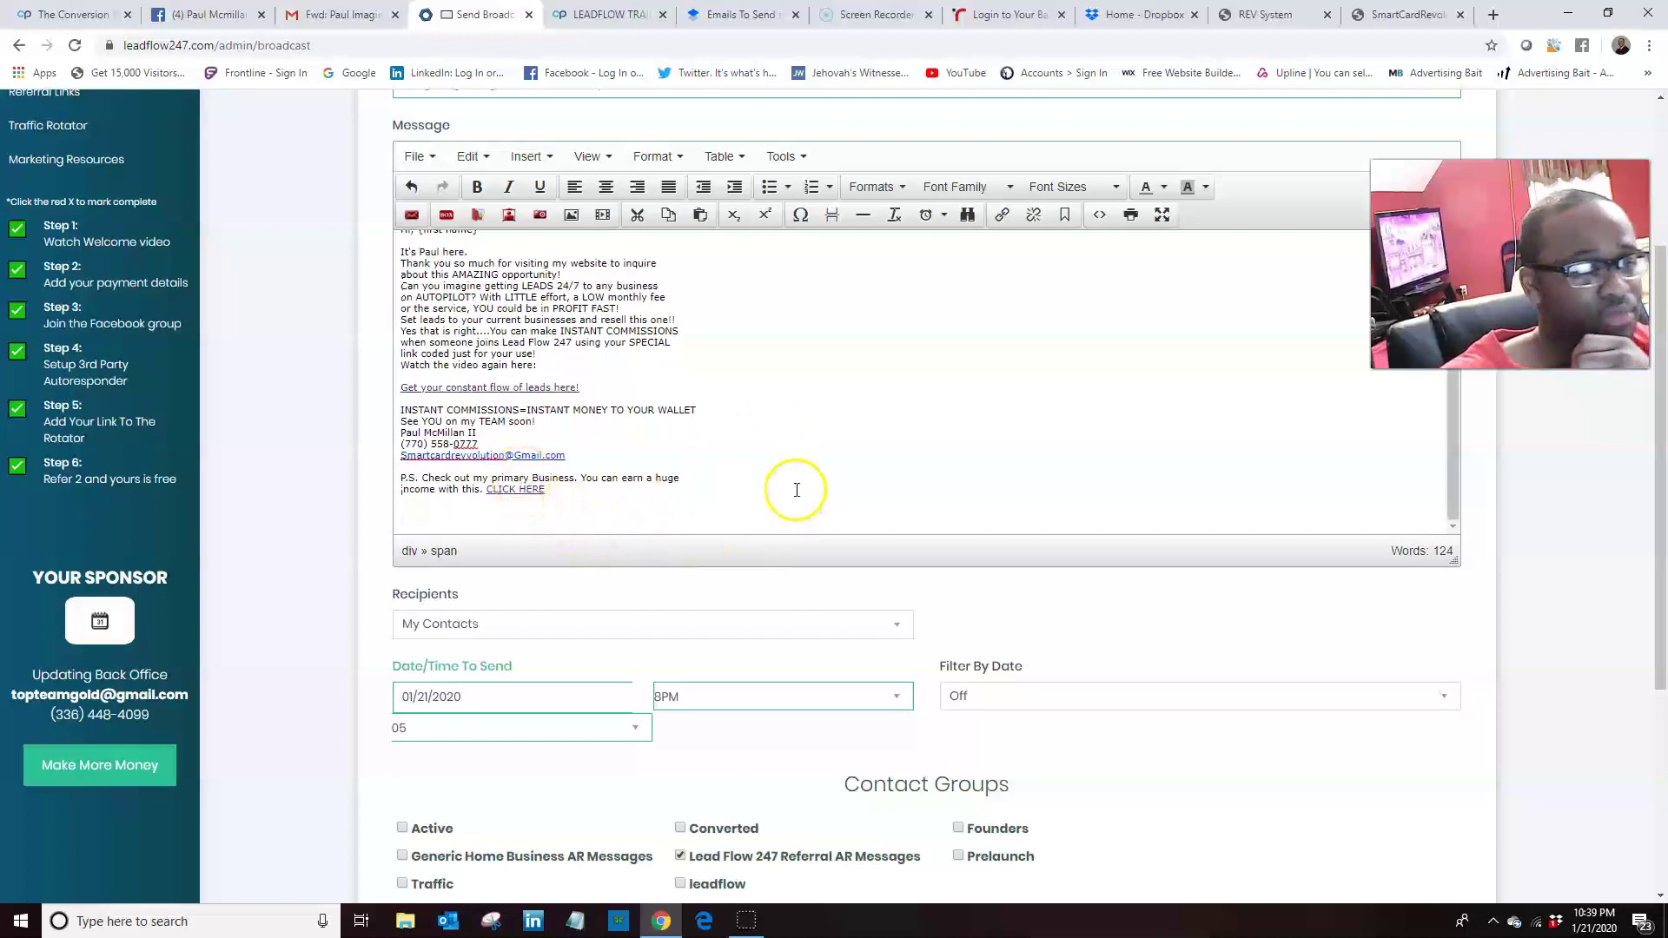
scroll(797, 489, "down", 3)
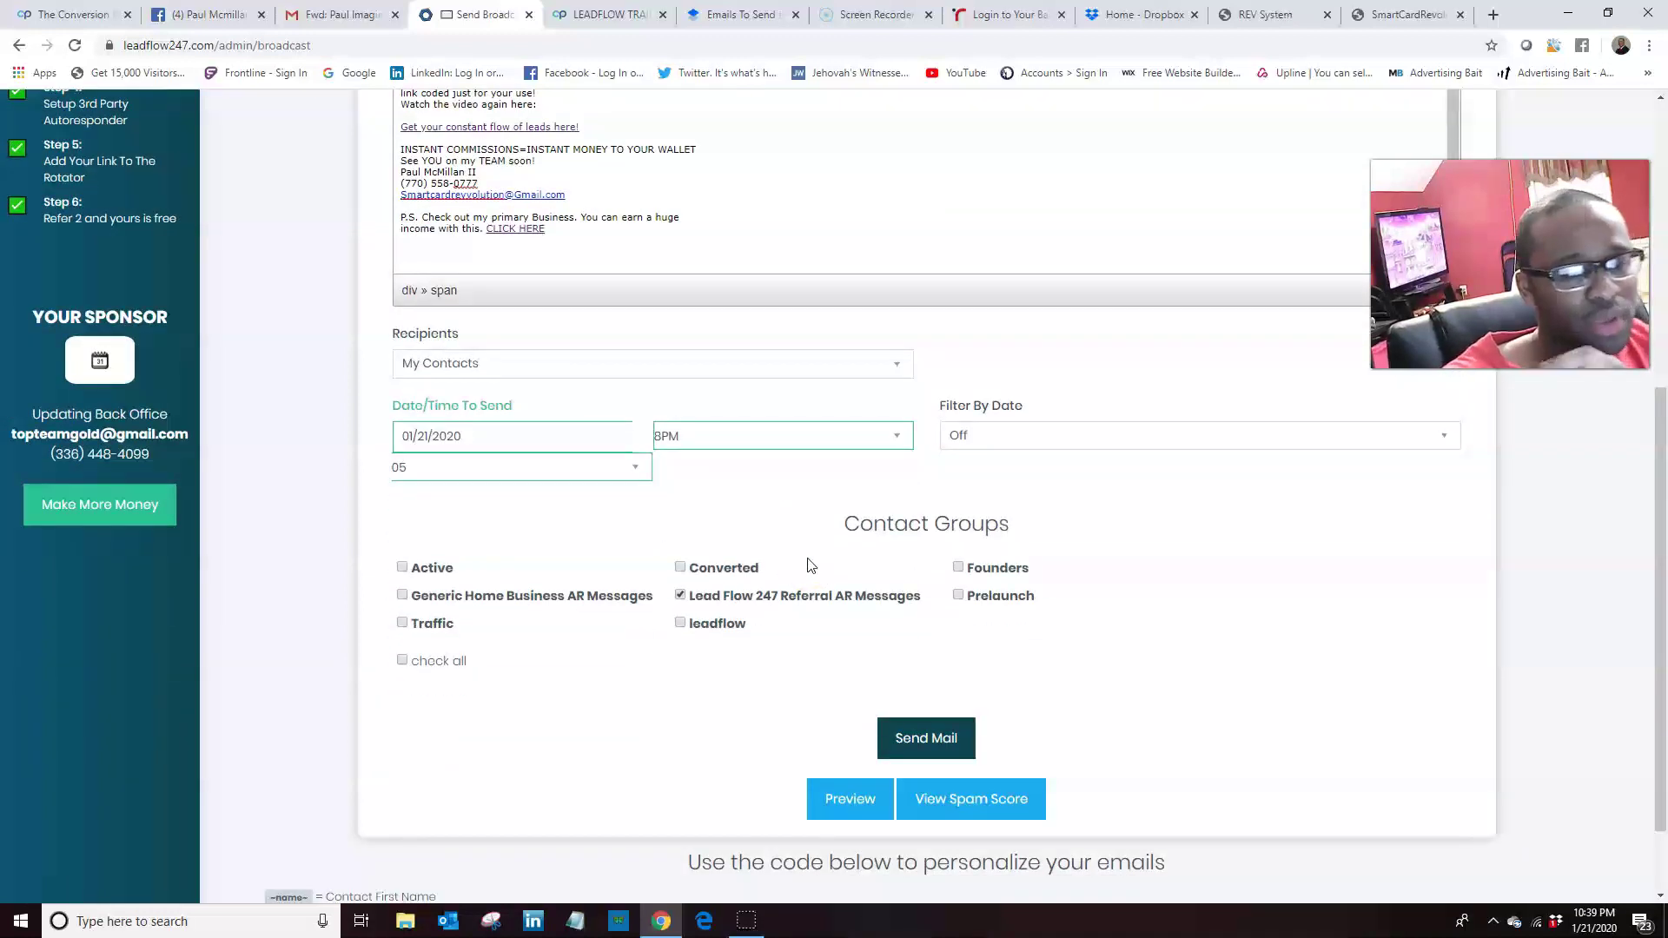
scroll(815, 246, "up", 1)
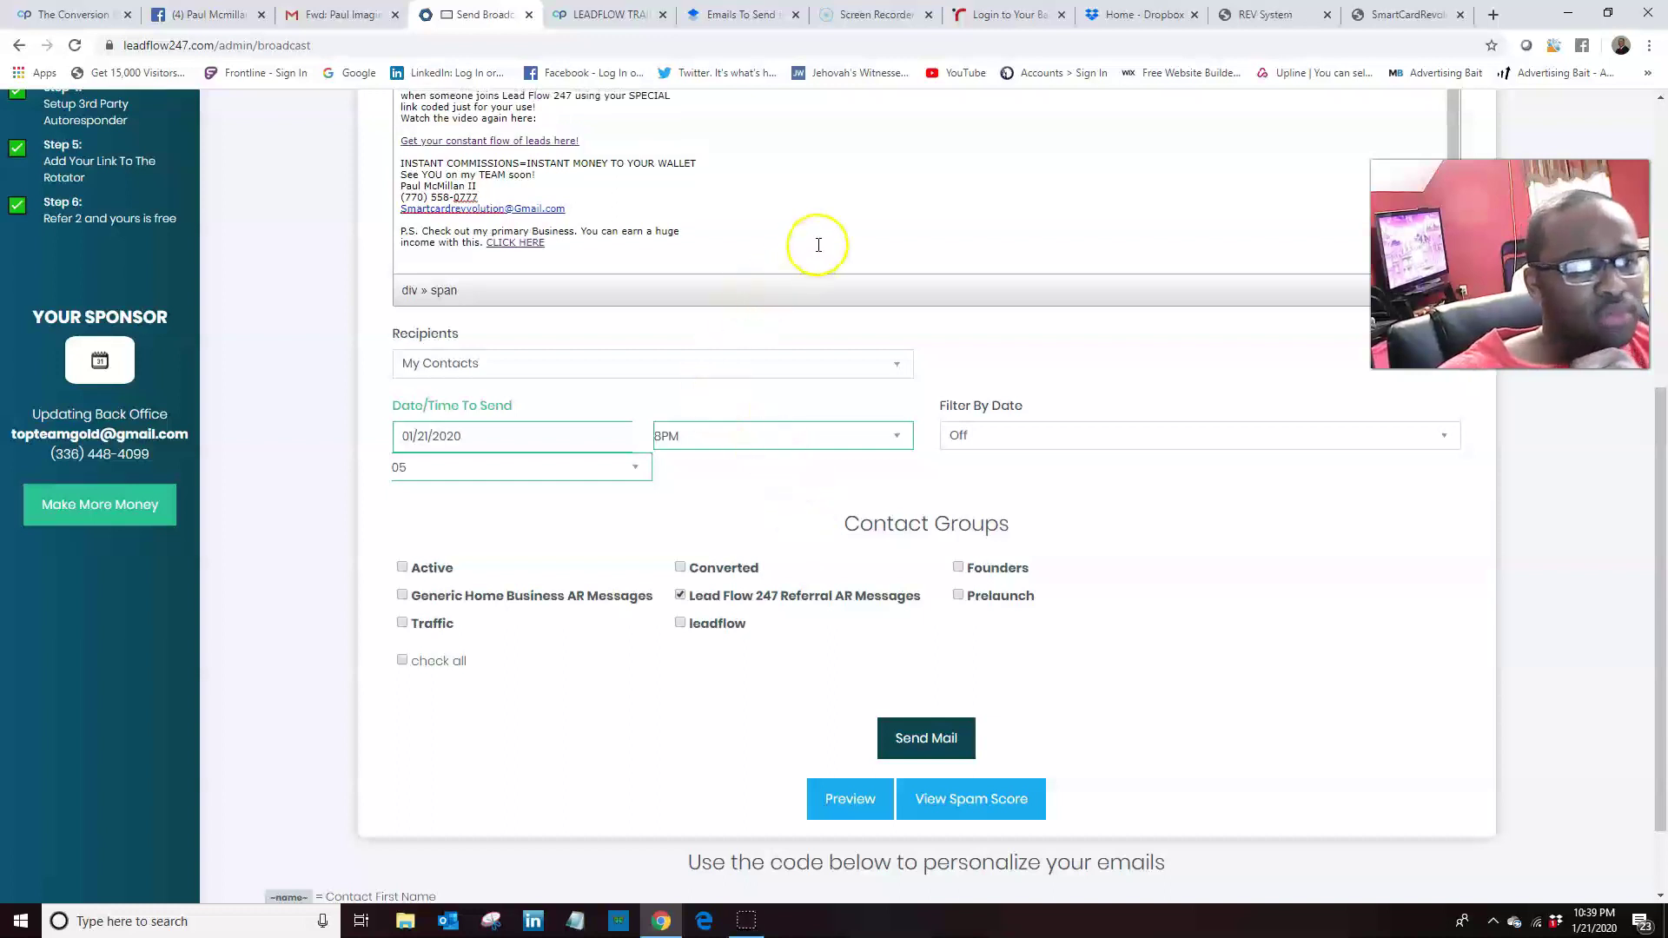
scroll(950, 178, "up", 2)
scroll(950, 177, "up", 2)
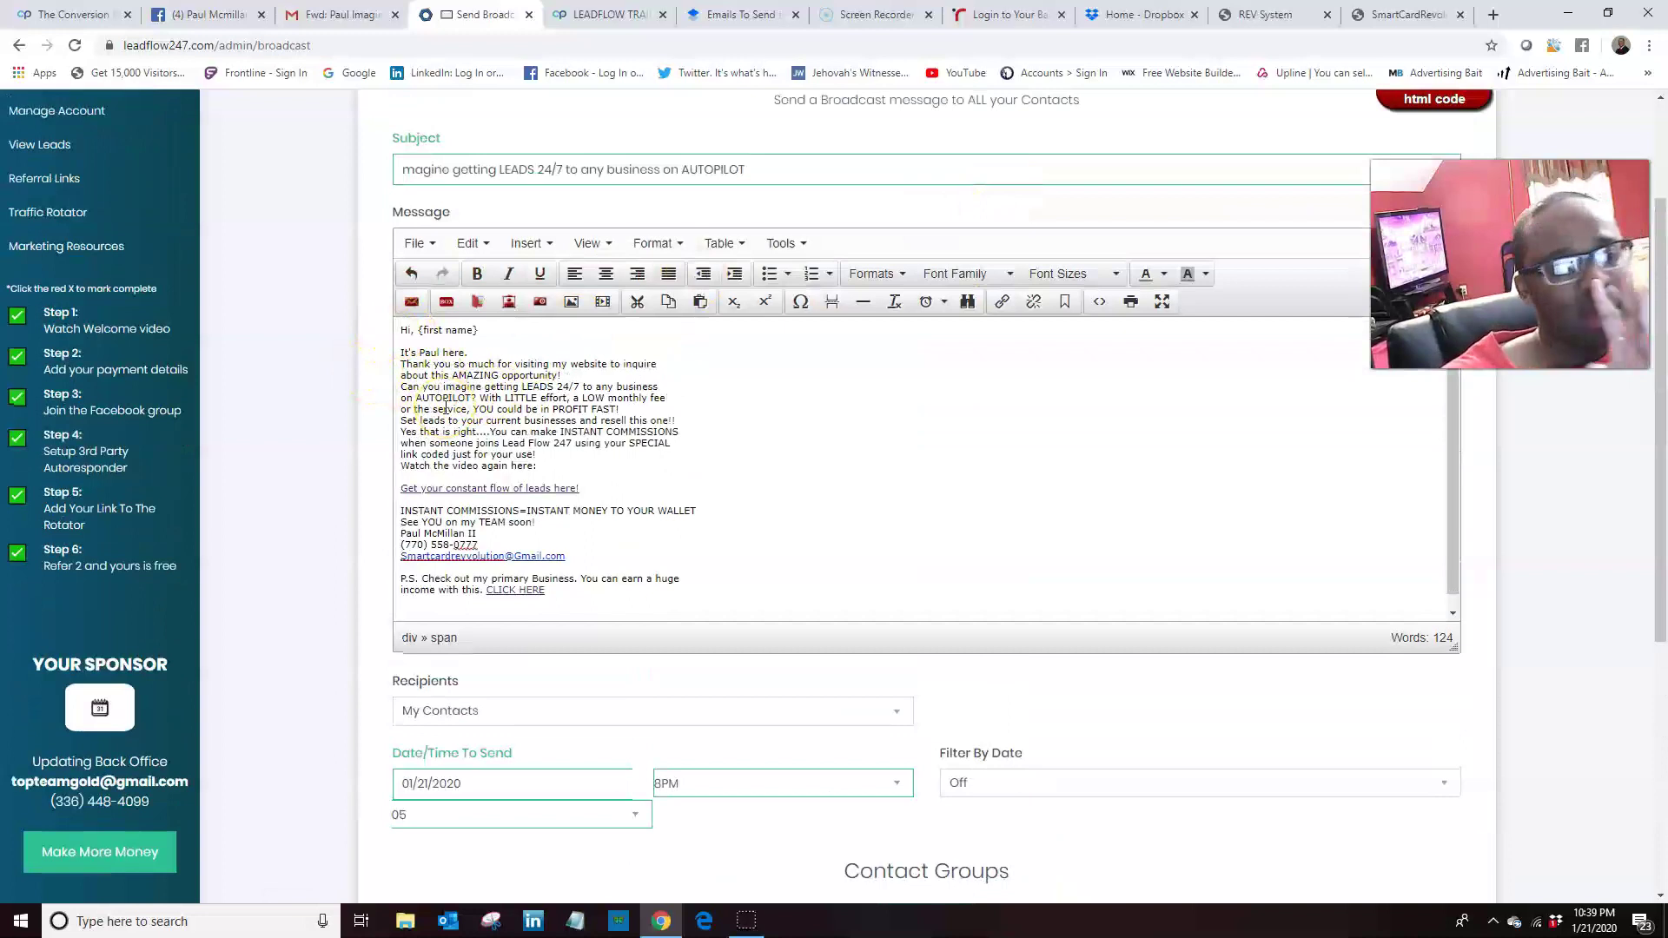
left_click(339, 14)
left_click(460, 15)
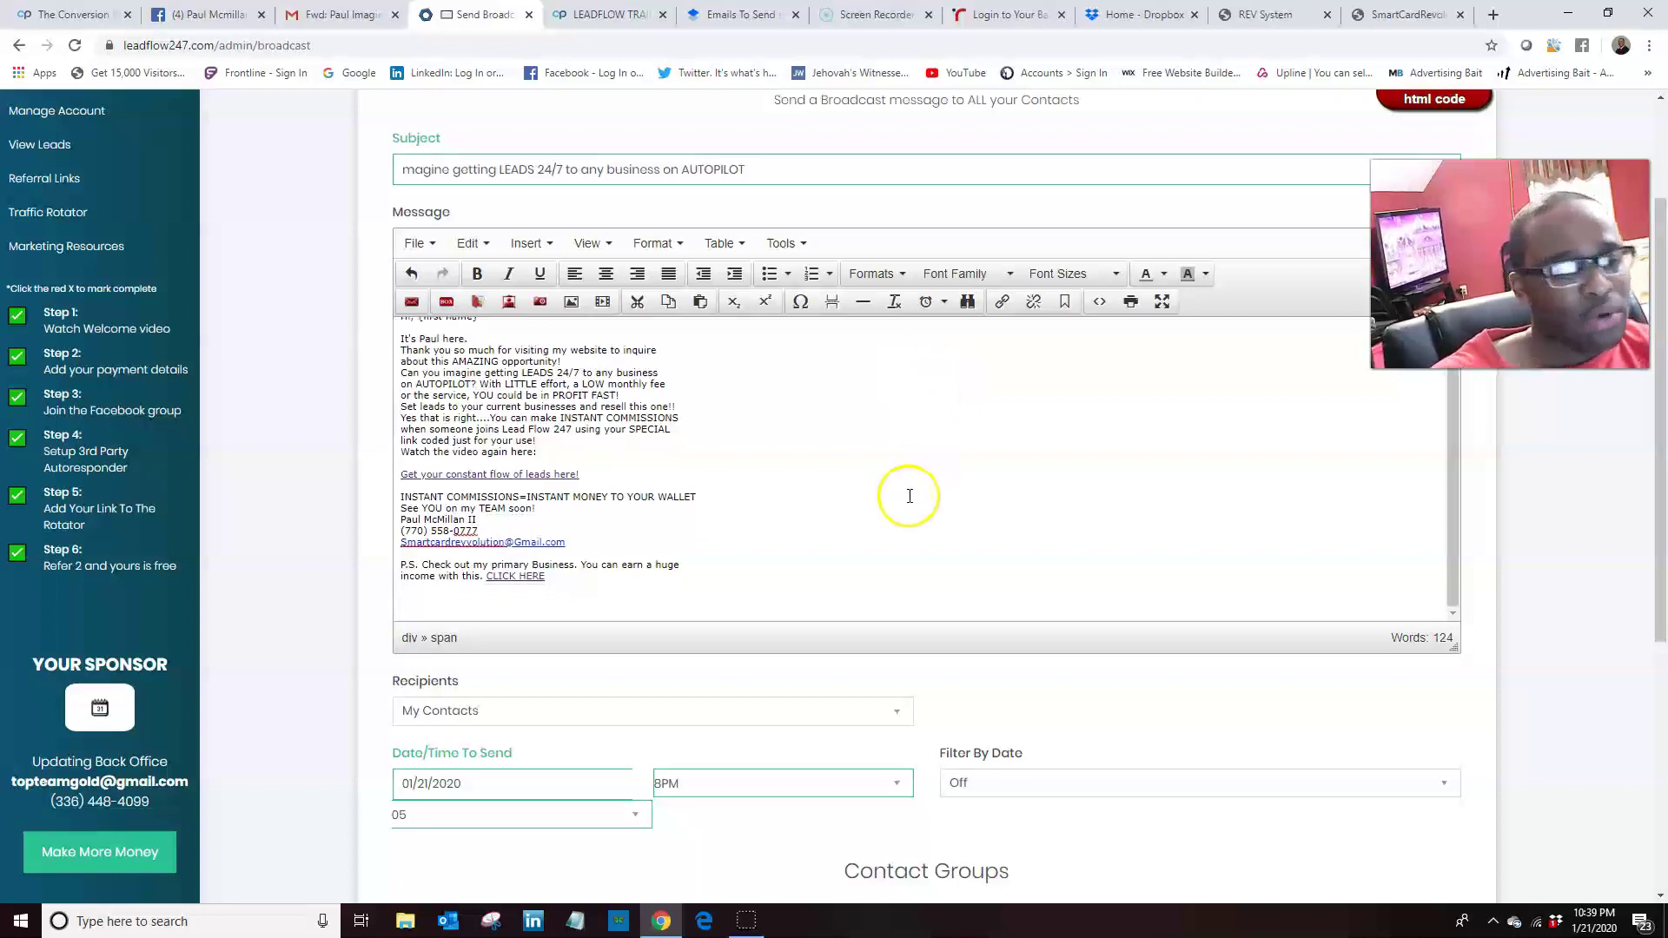
scroll(902, 538, "down", 4)
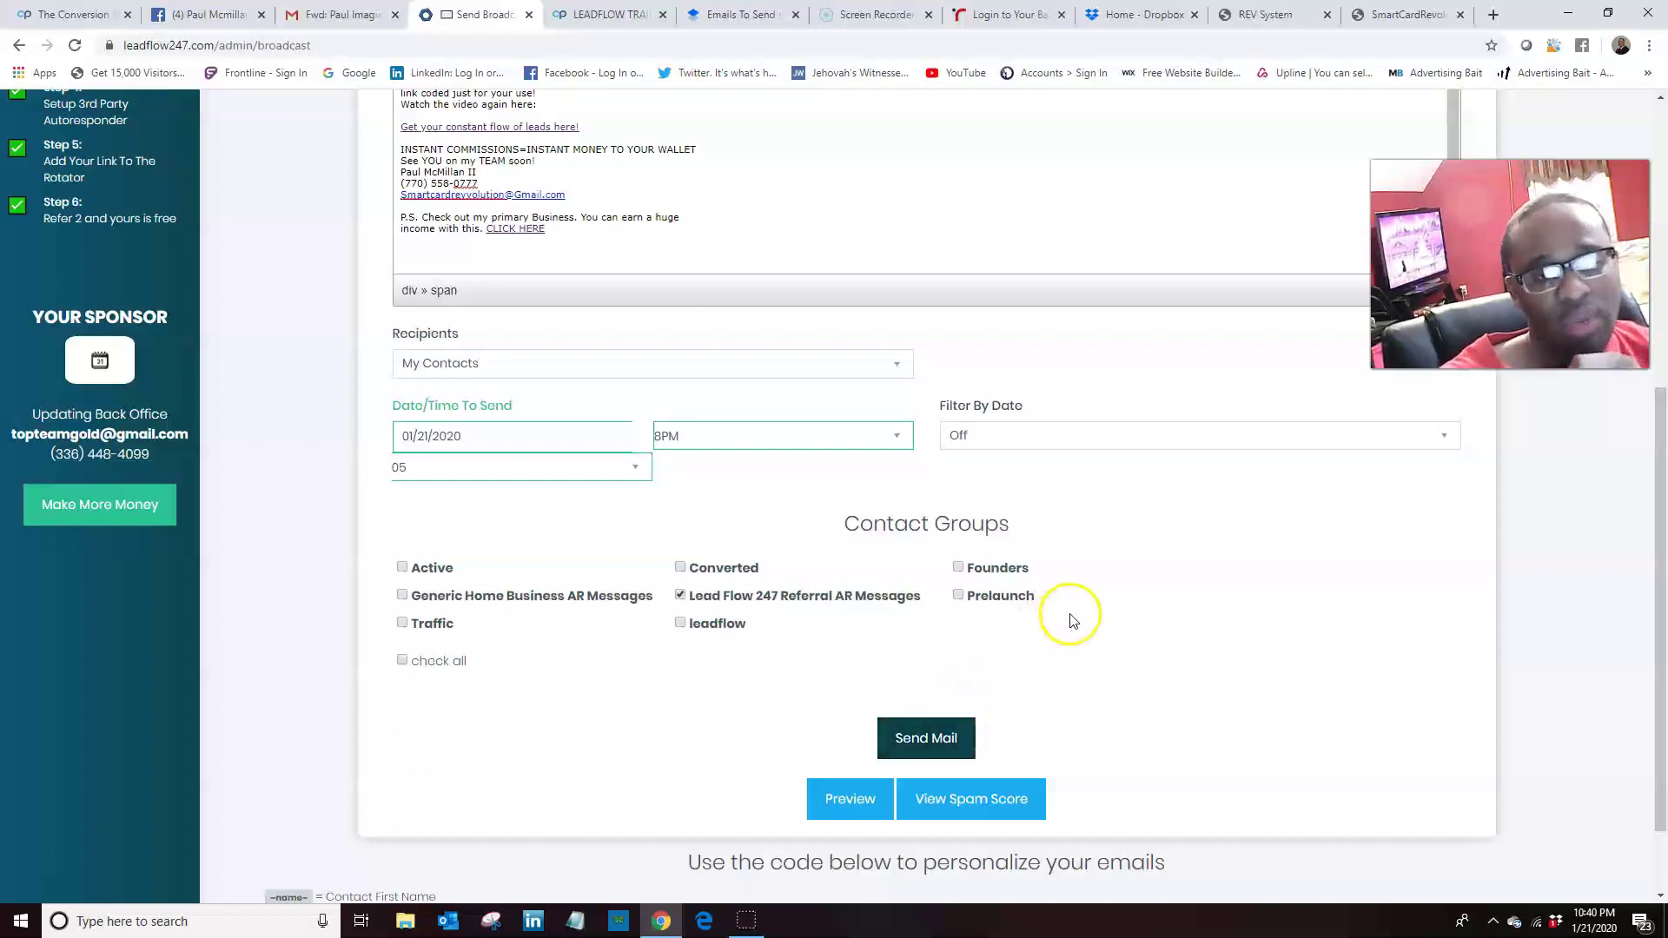
left_click(1201, 550)
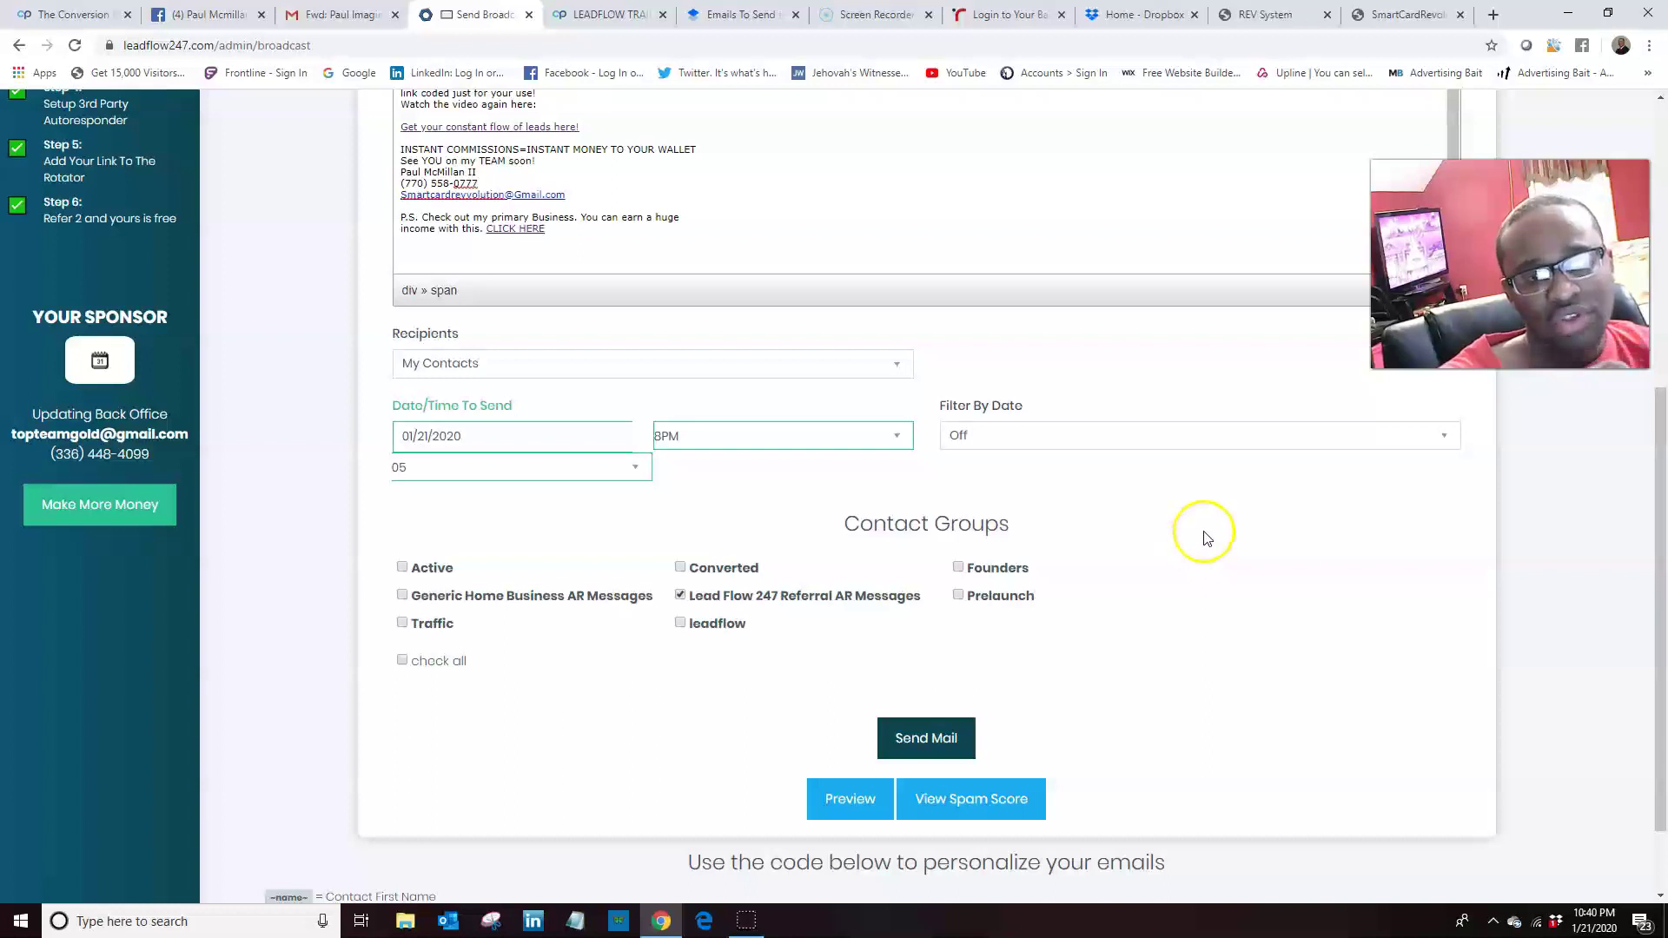